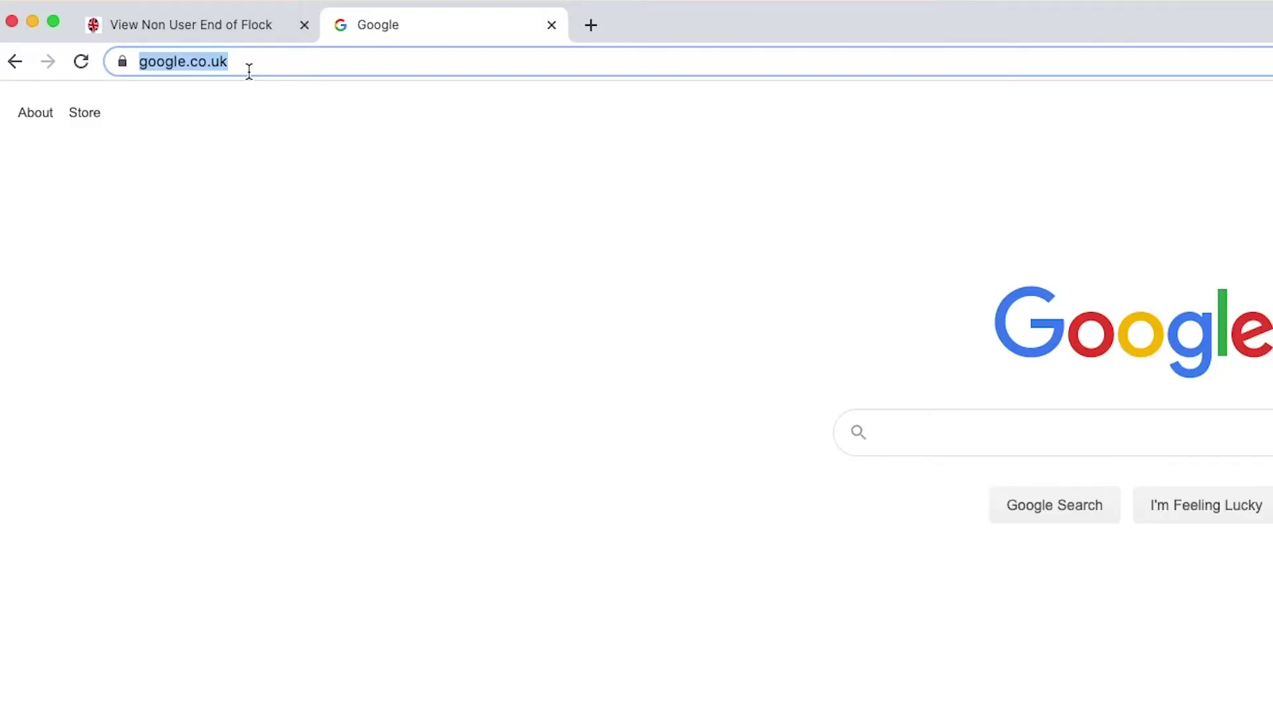
# Step: Go to theranger.co.uk in Chrome
pyautogui.write('the')
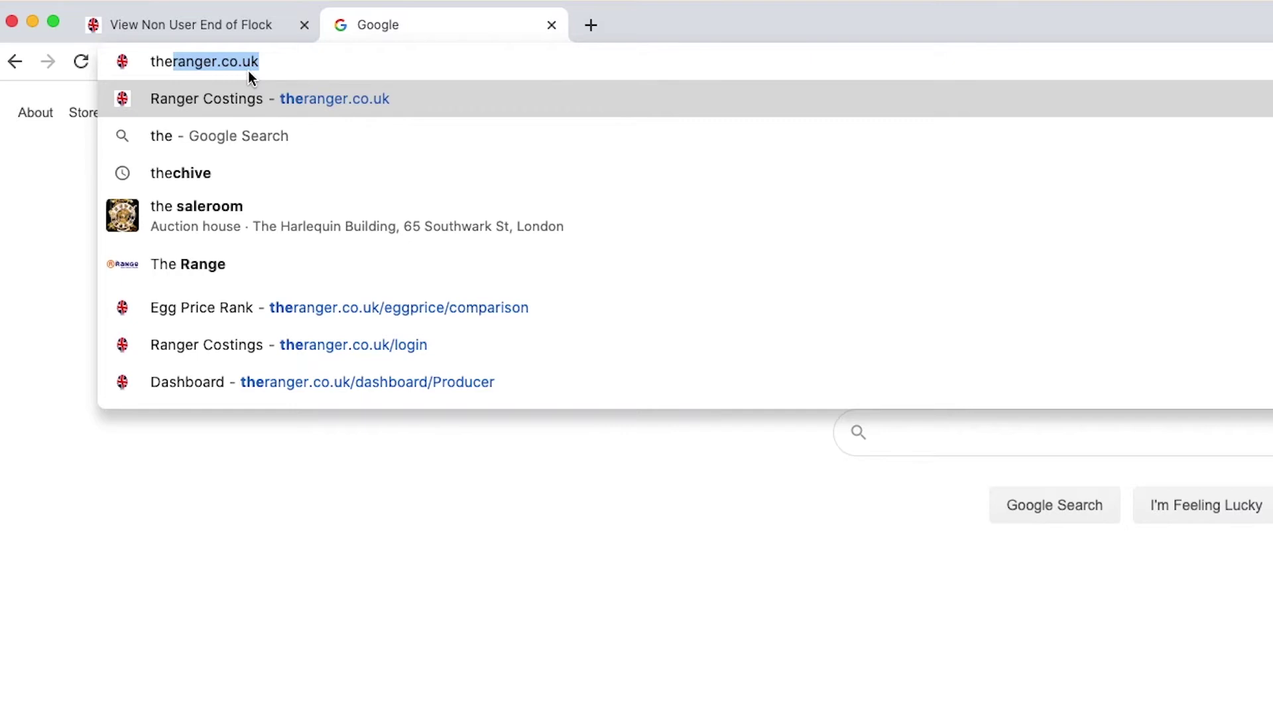
pyautogui.write('ranger.c')
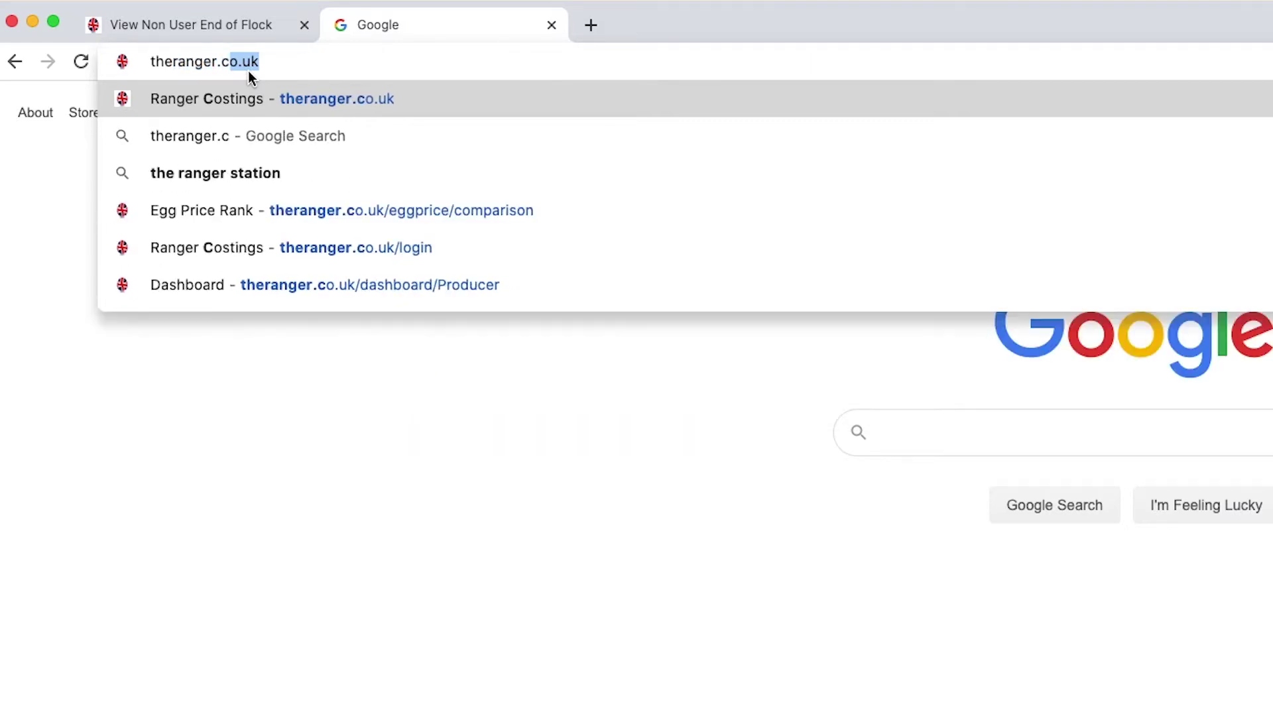
pyautogui.write('o.uk/')
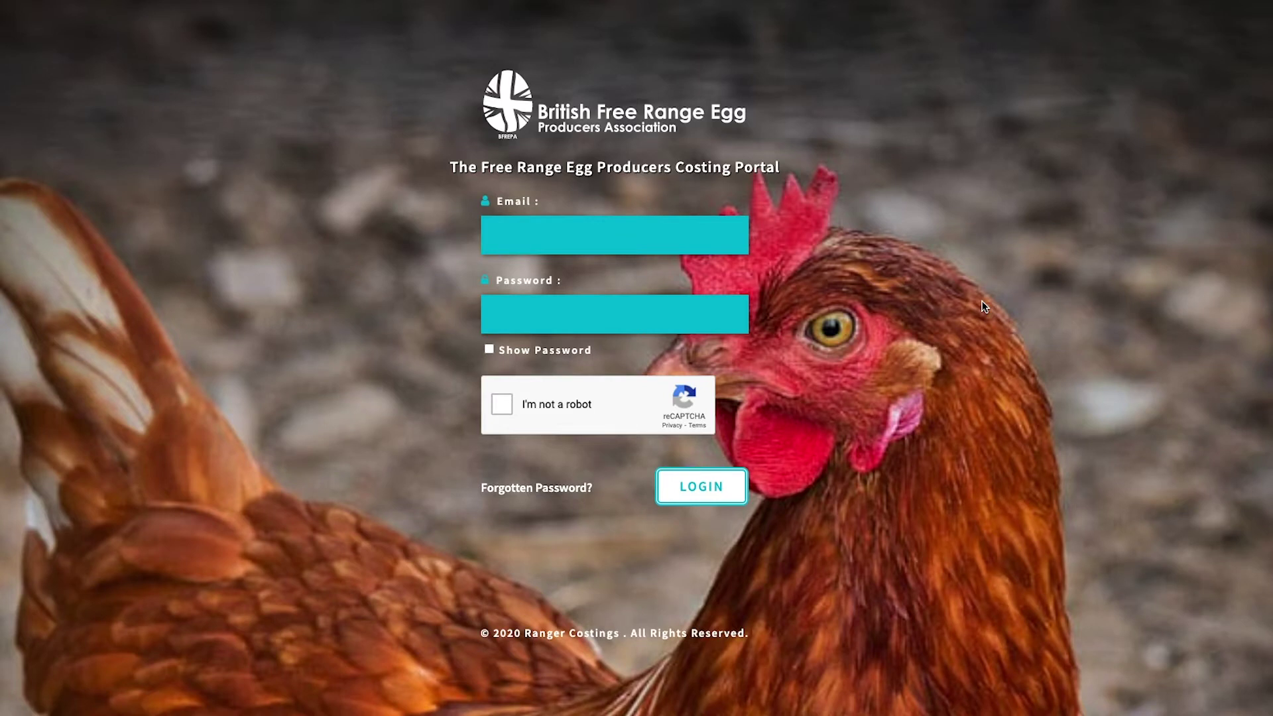
# Step: Fill the Email field from Chrome's saved login and clear the autofilled password
pyautogui.click(560, 241)
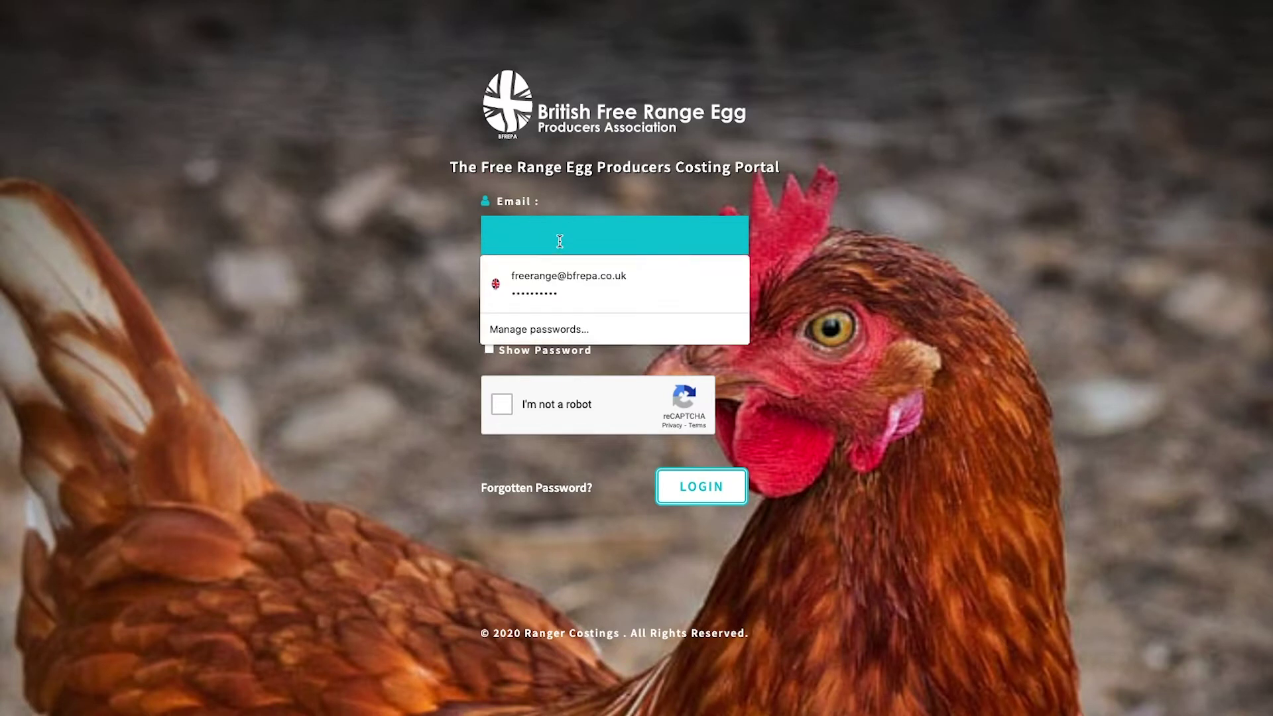
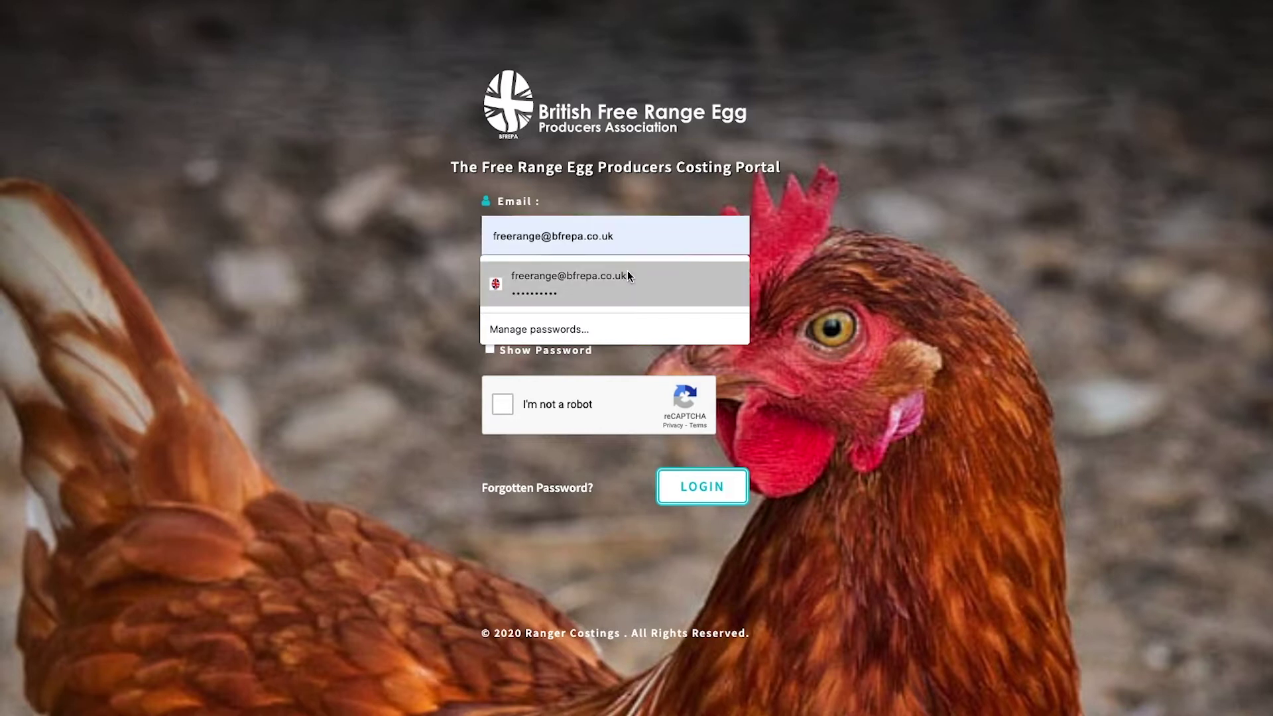
pyautogui.click(628, 271)
pyautogui.click(589, 318)
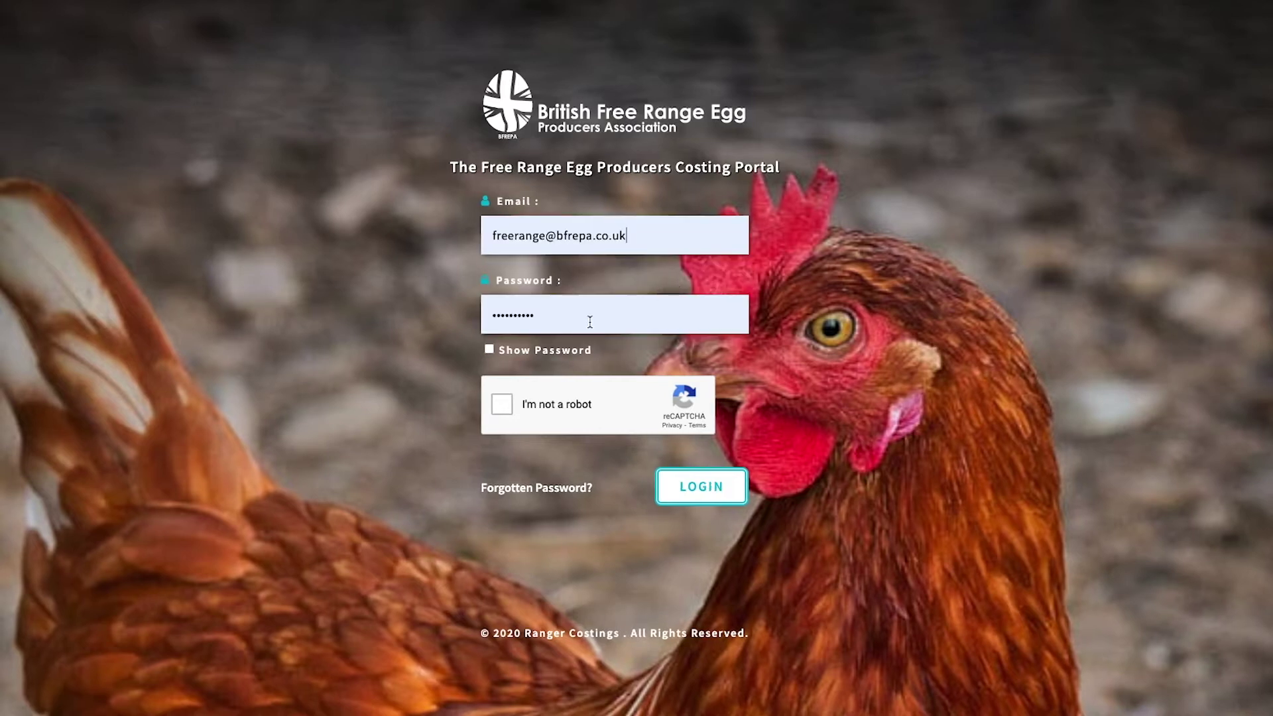
pyautogui.press('BackSpace')
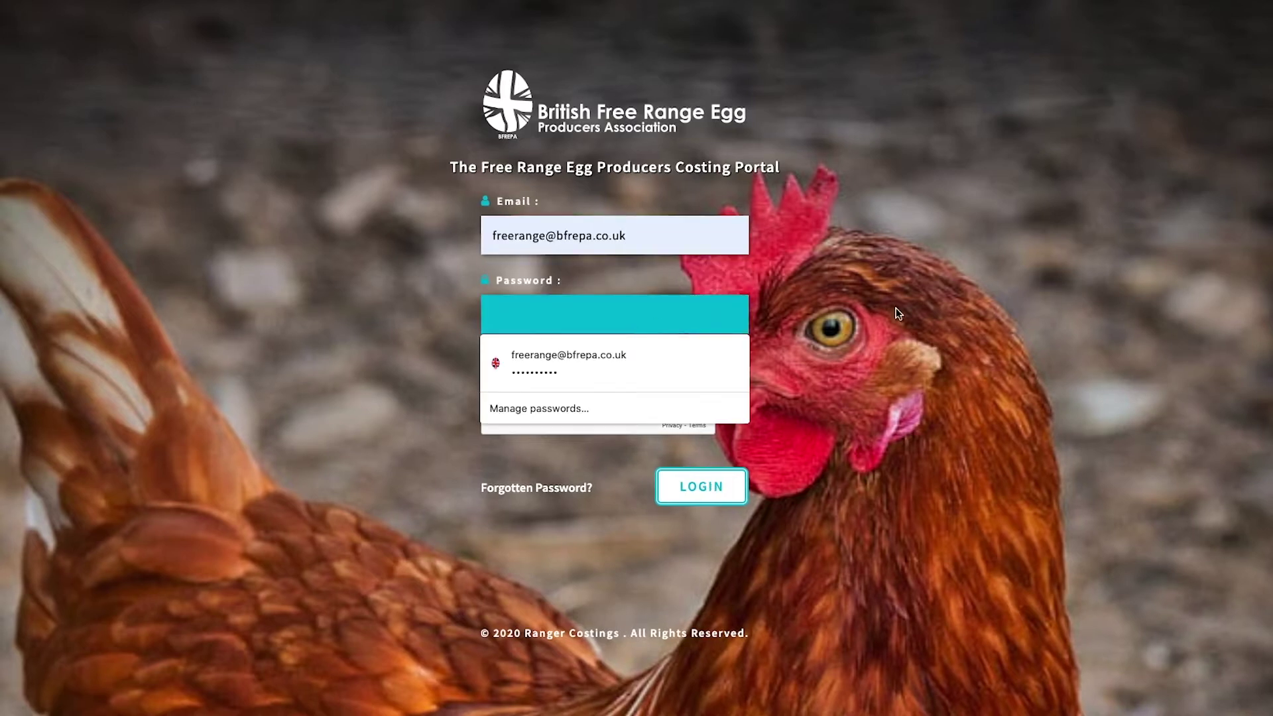
pyautogui.click(896, 308)
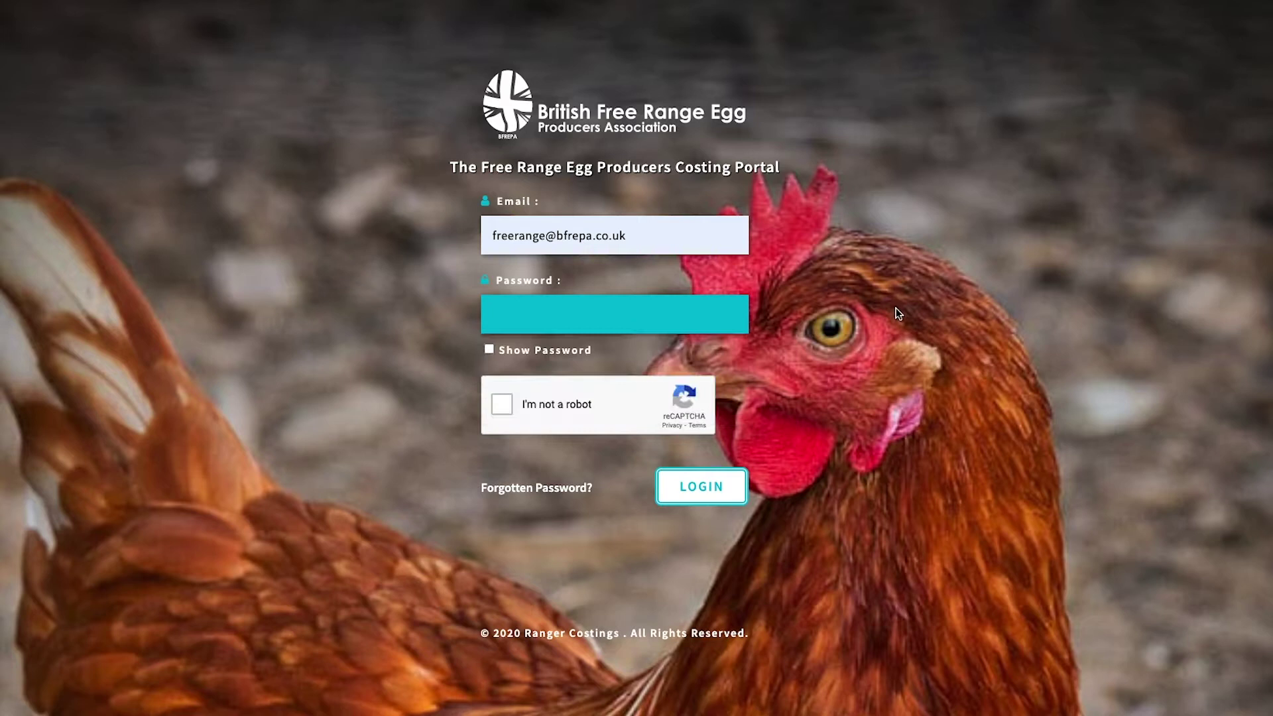
# Step: Open the Forgotten Password form and submit FORGOT PASSWORD for the account
pyautogui.click(544, 491)
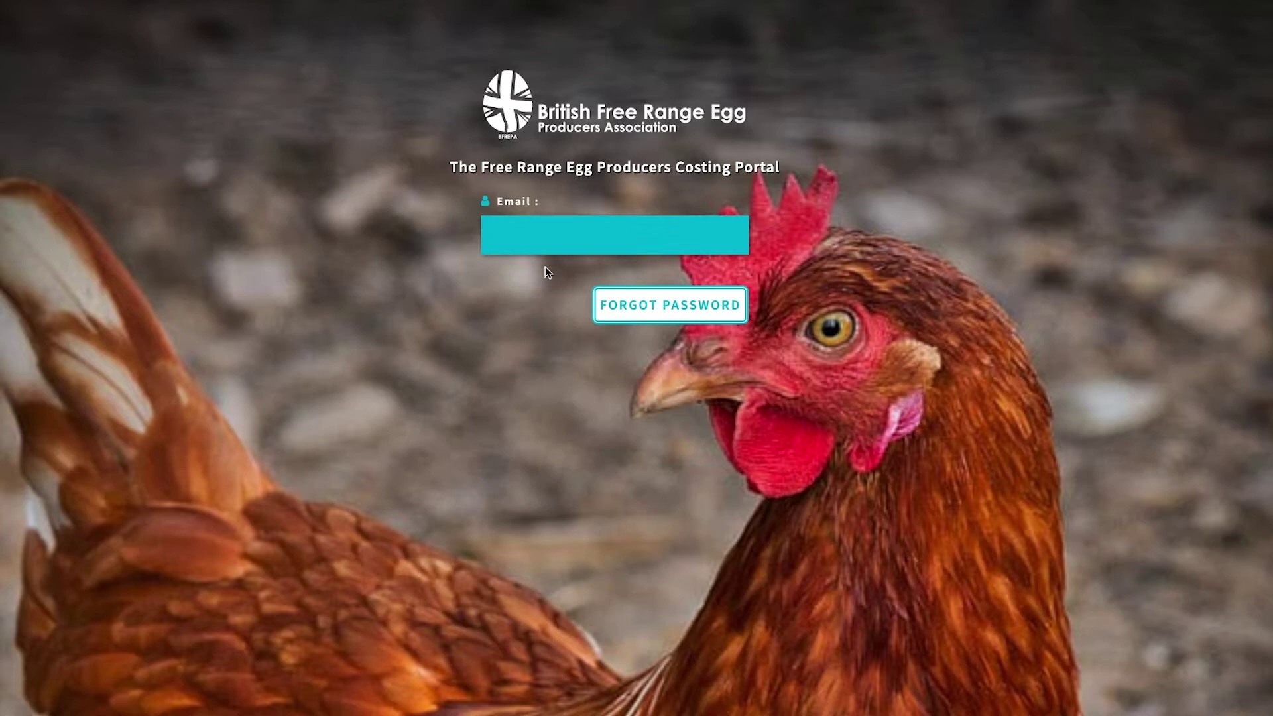
pyautogui.click(653, 319)
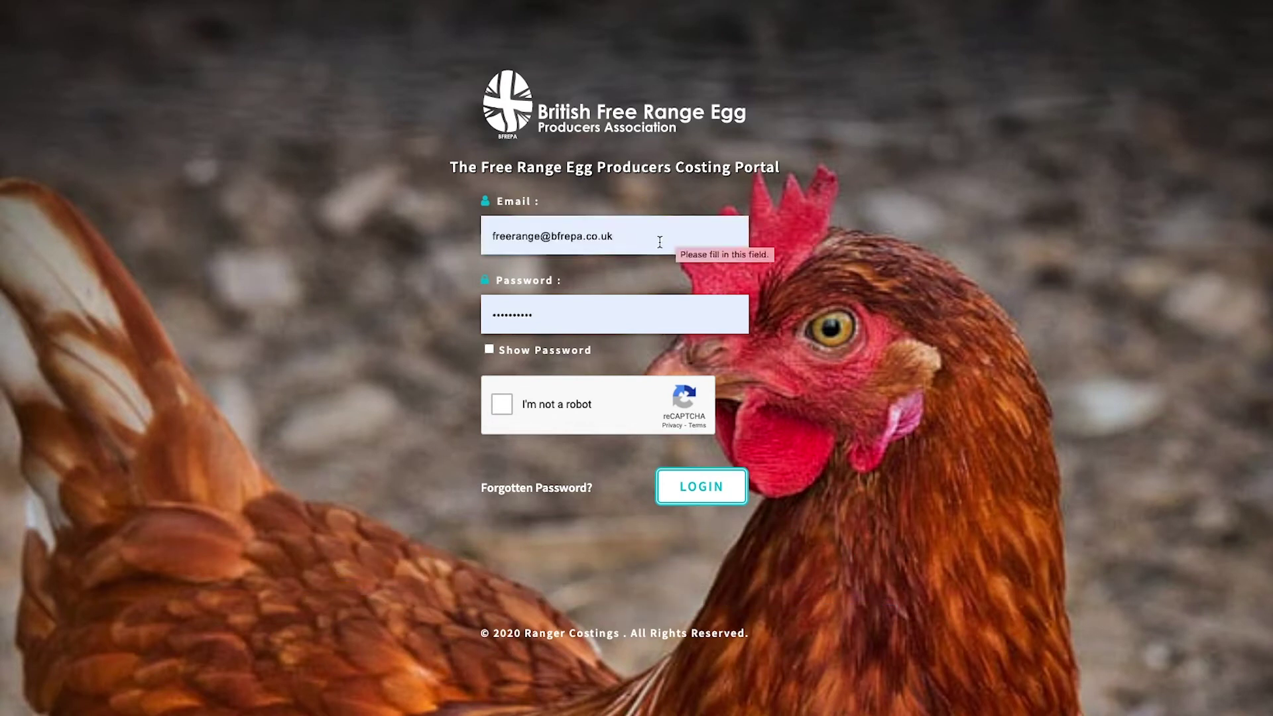
# Step: Log in with the saved credentials after ticking the reCAPTCHA 'I'm not a robot' check
pyautogui.click(659, 242)
pyautogui.hotkey('ctrl', 'a')
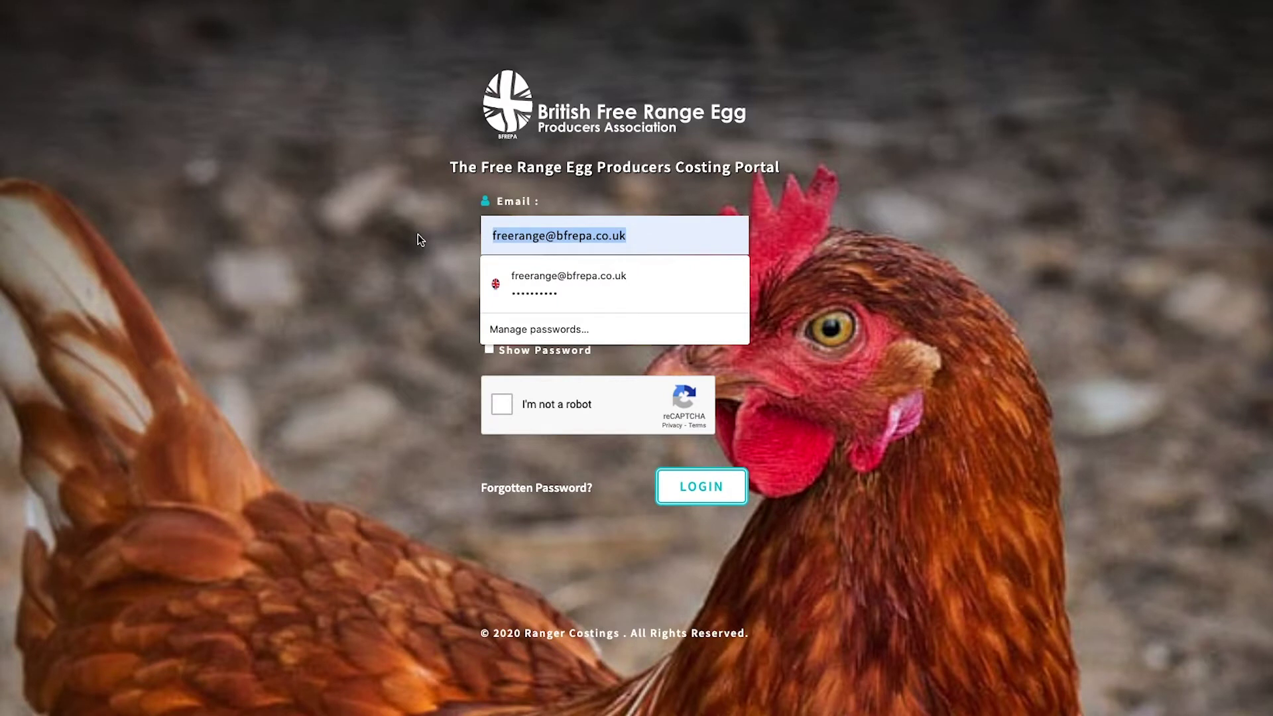
pyautogui.click(584, 284)
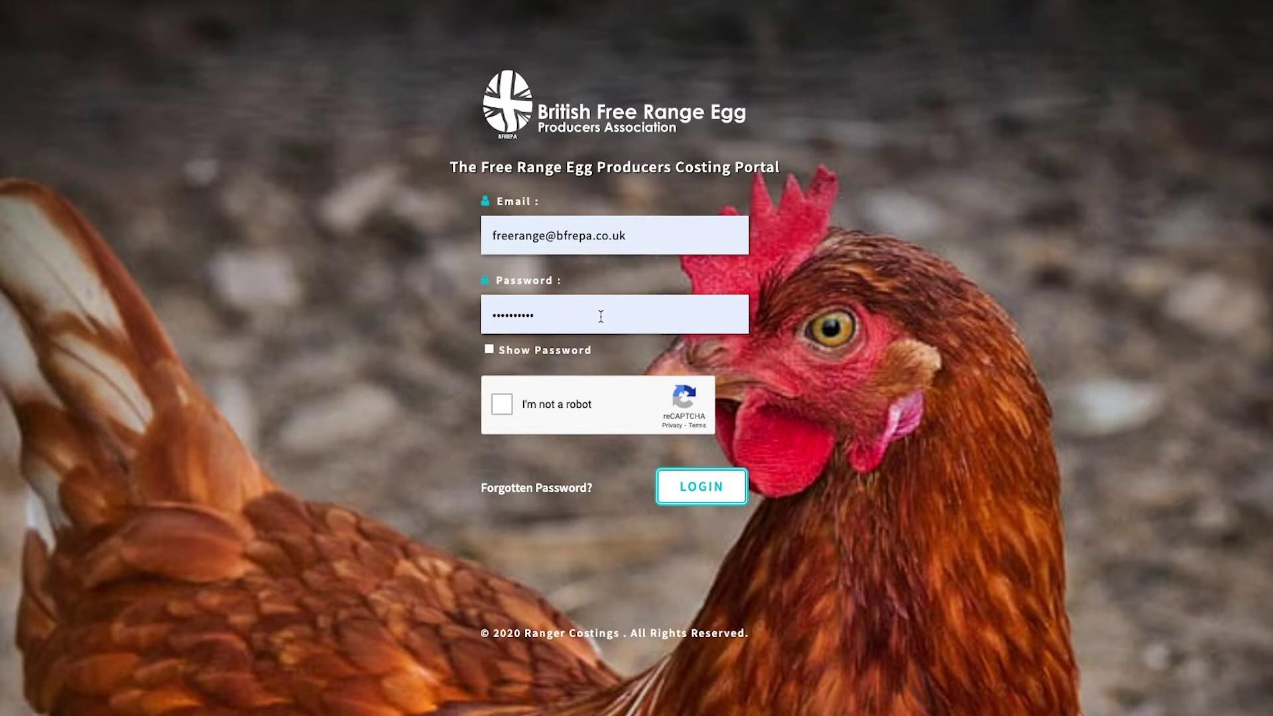
pyautogui.click(499, 409)
pyautogui.click(701, 490)
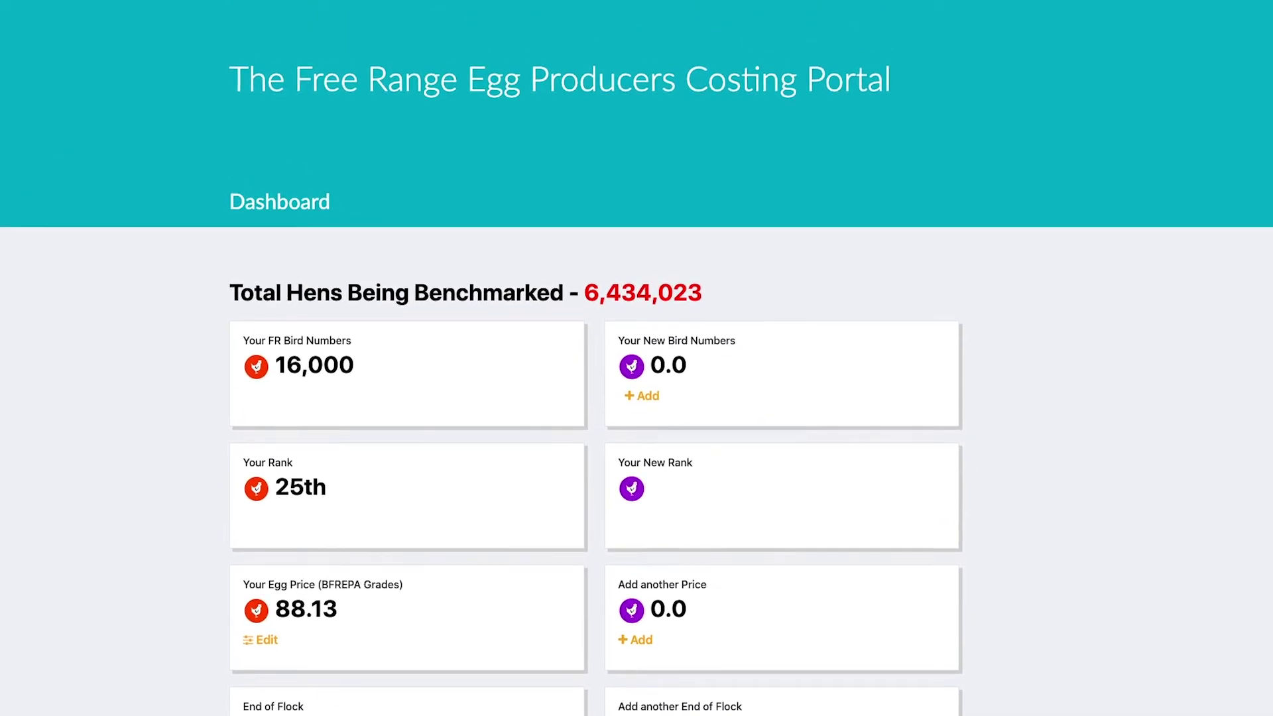
# Step: Go to Statistics from the sidebar menu and choose the BFREPA Producer Price card
pyautogui.moveTo(24, 17)
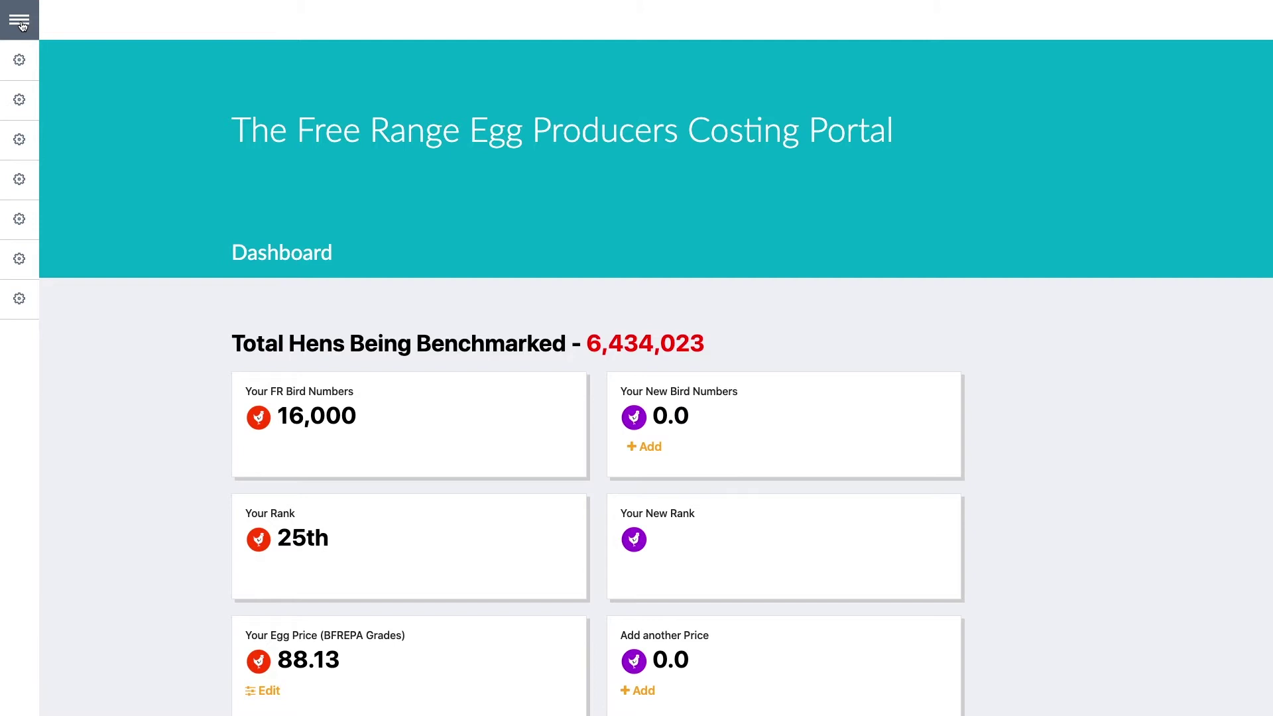
pyautogui.click(21, 24)
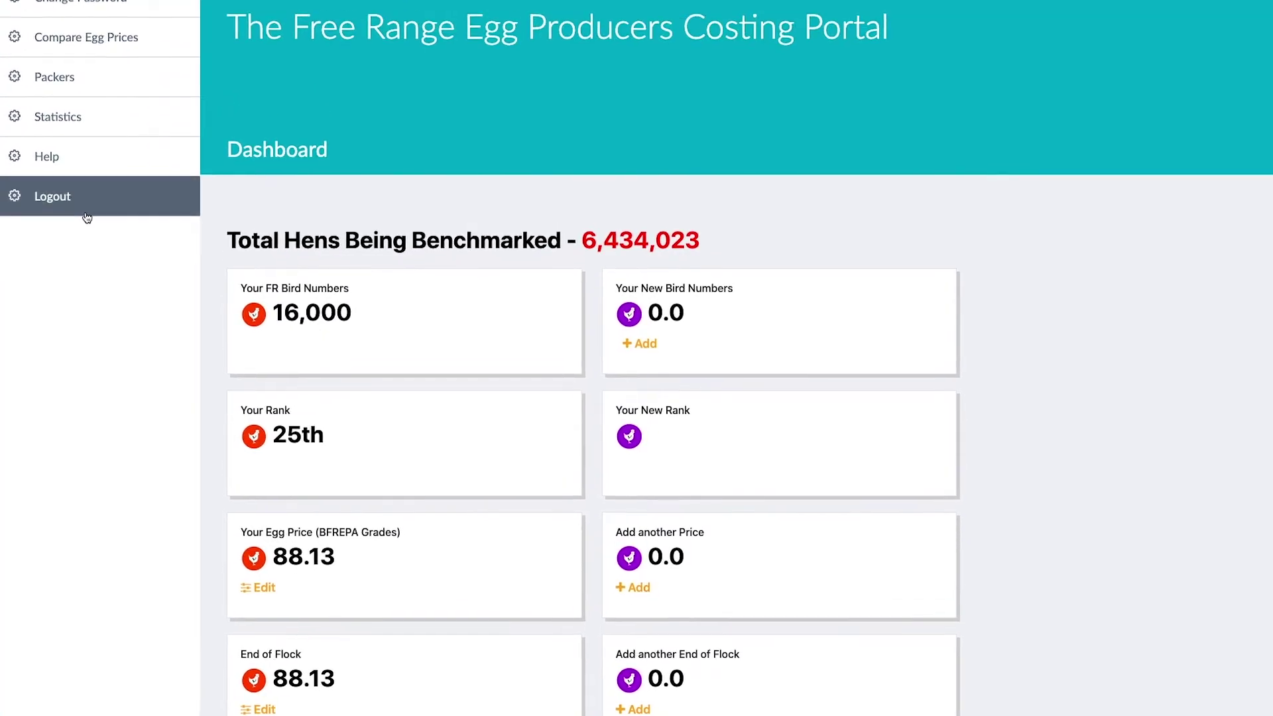
pyautogui.click(85, 229)
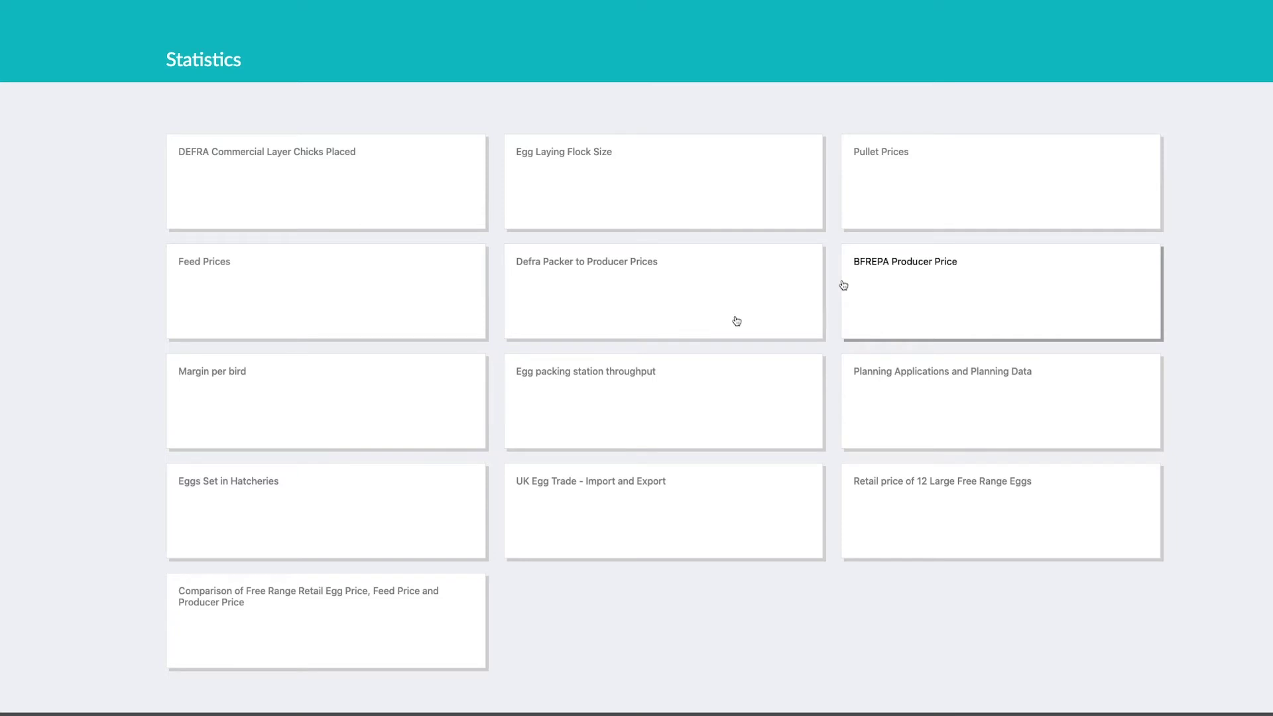
pyautogui.click(844, 285)
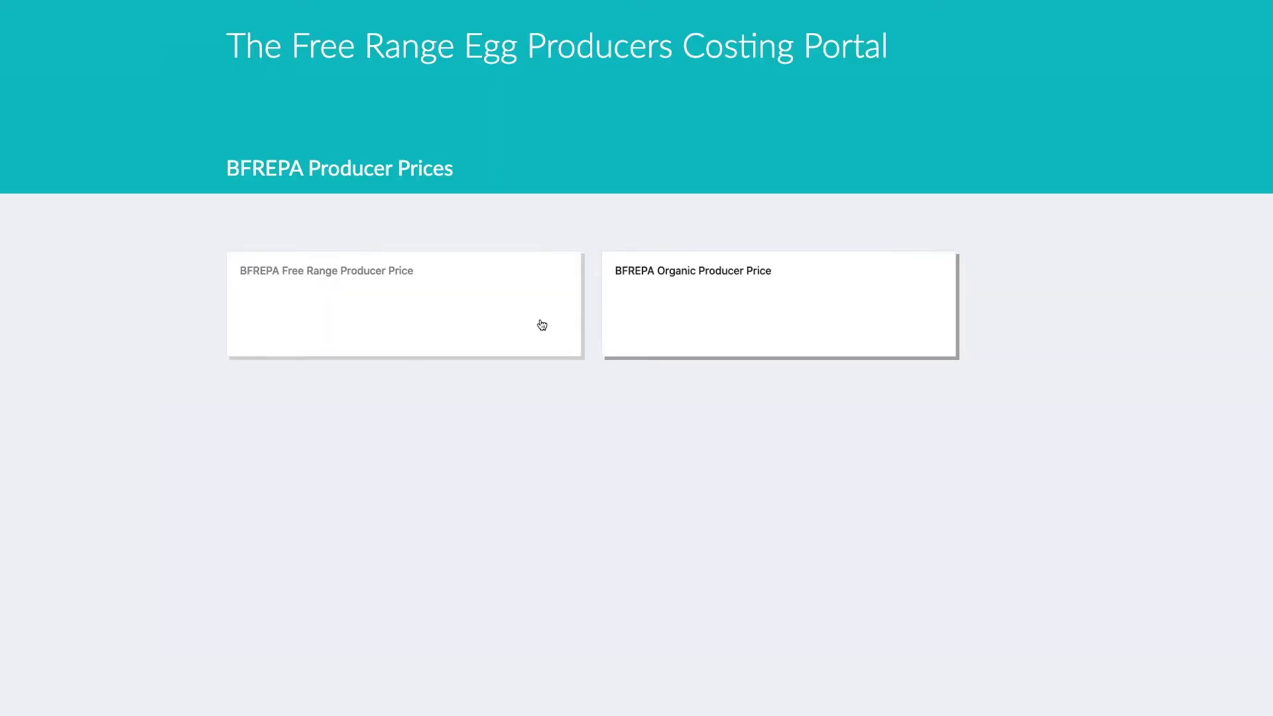
# Step: Open the BFREPA Free Range Producer Price chart and inspect its yearly table and line values
pyautogui.click(427, 325)
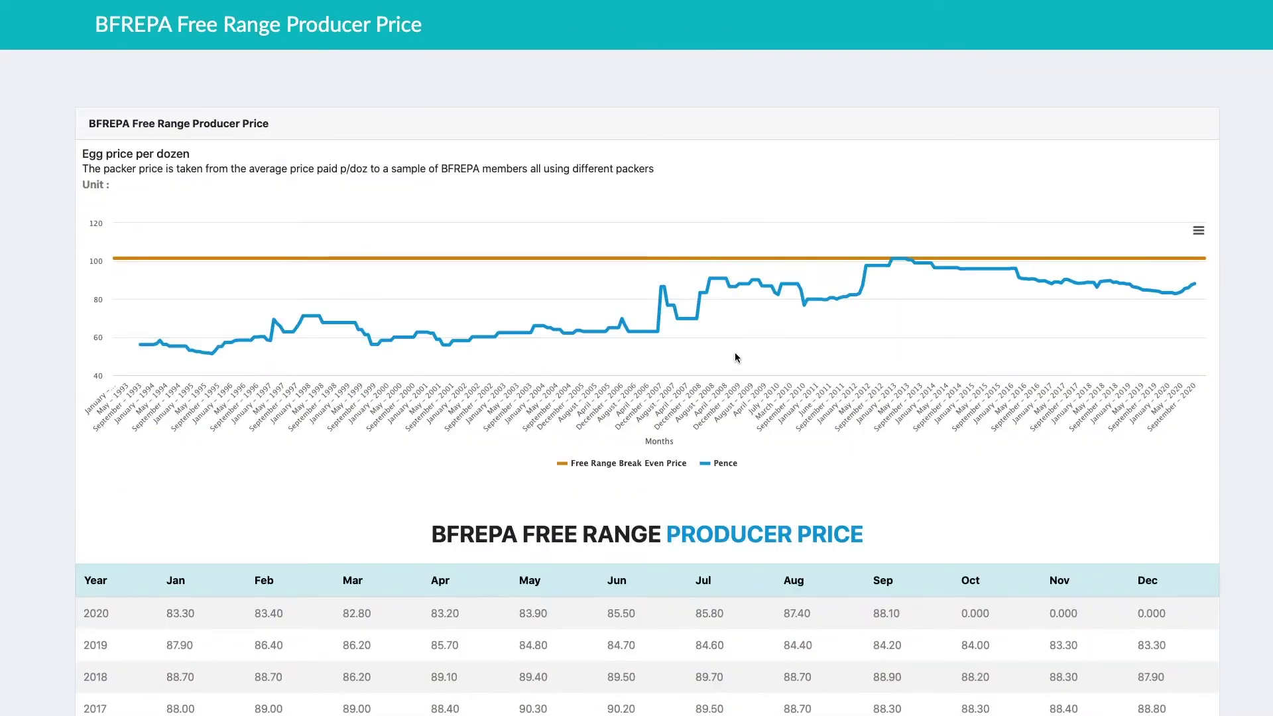
pyautogui.scroll(-7, 735, 358)
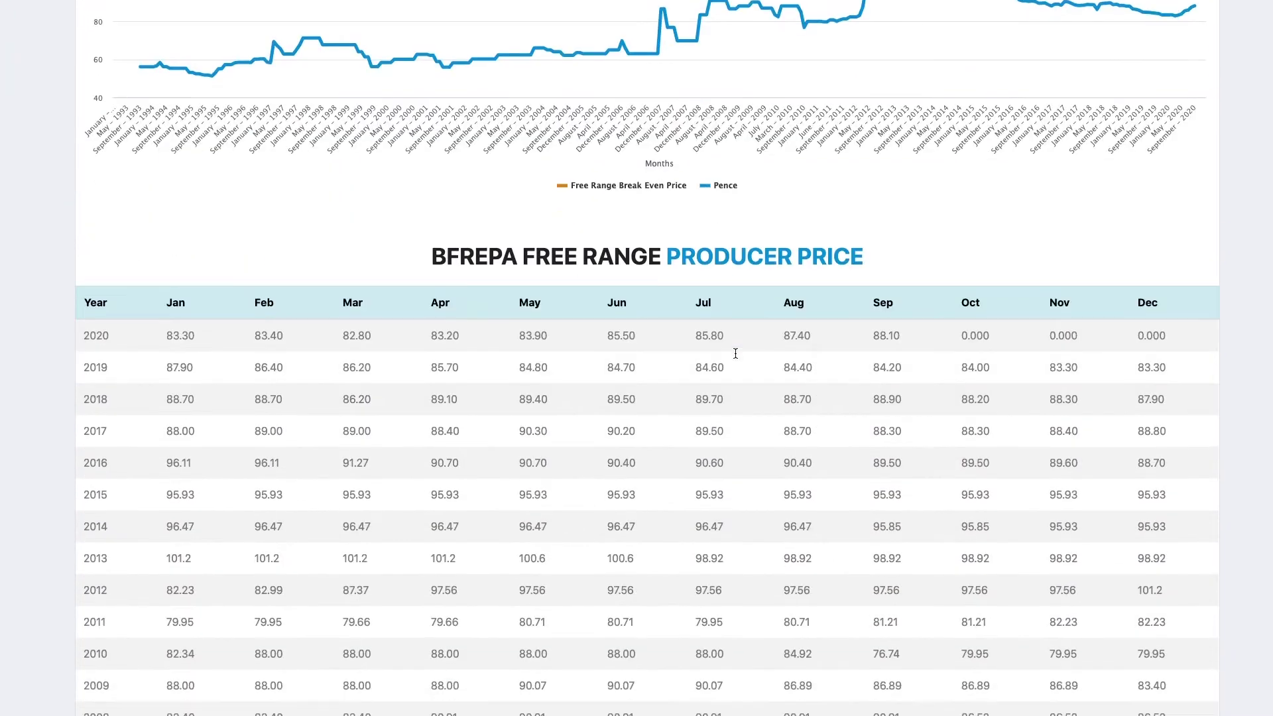
pyautogui.scroll(-7, 735, 358)
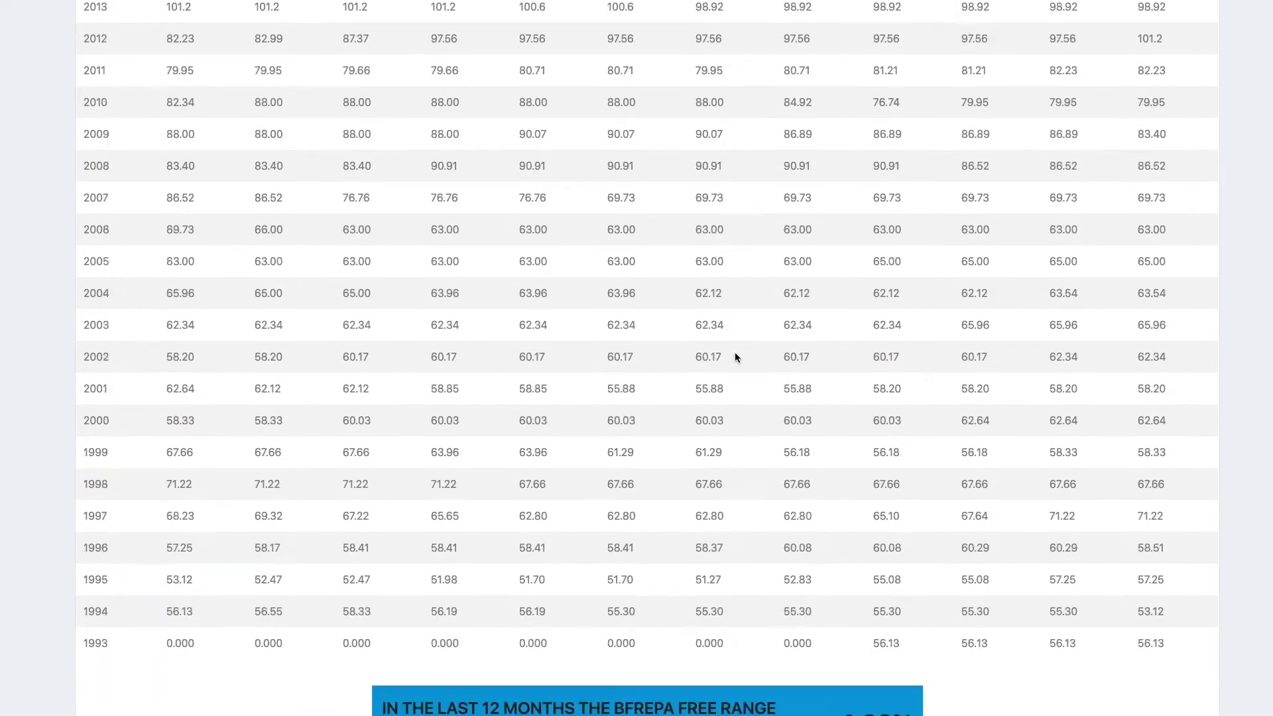
pyautogui.scroll(14, 735, 358)
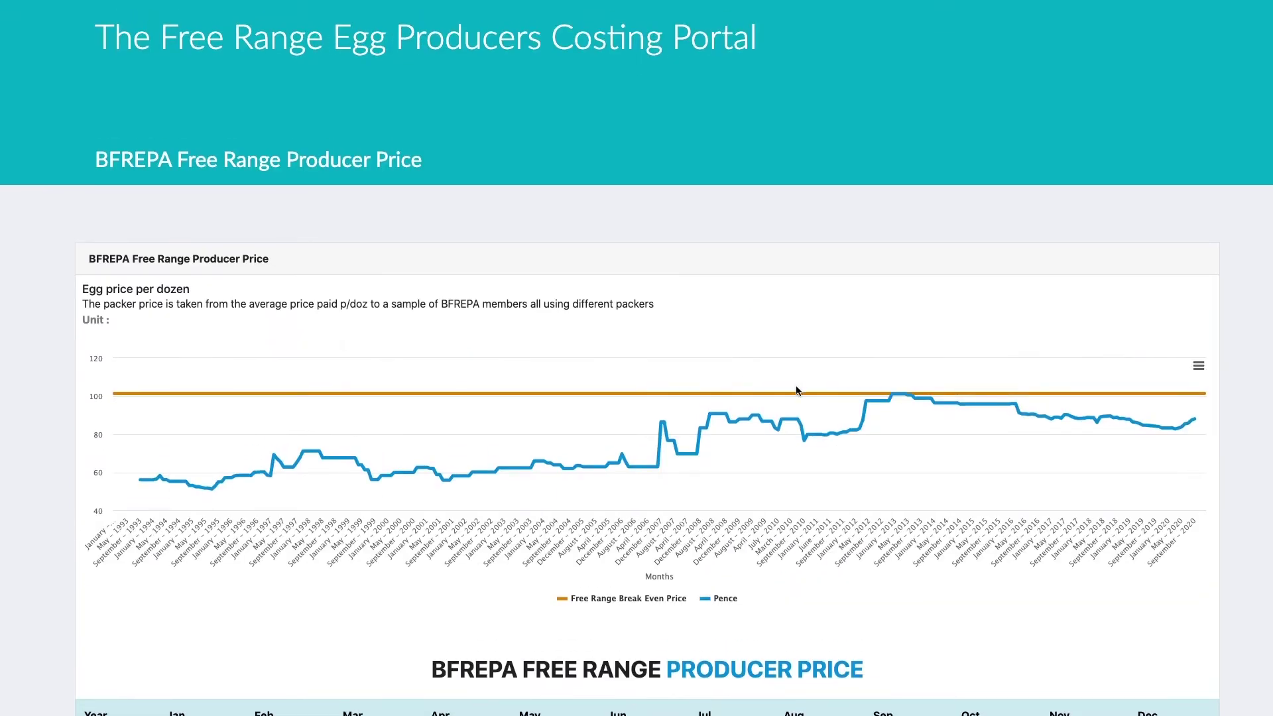
pyautogui.moveTo(216, 492)
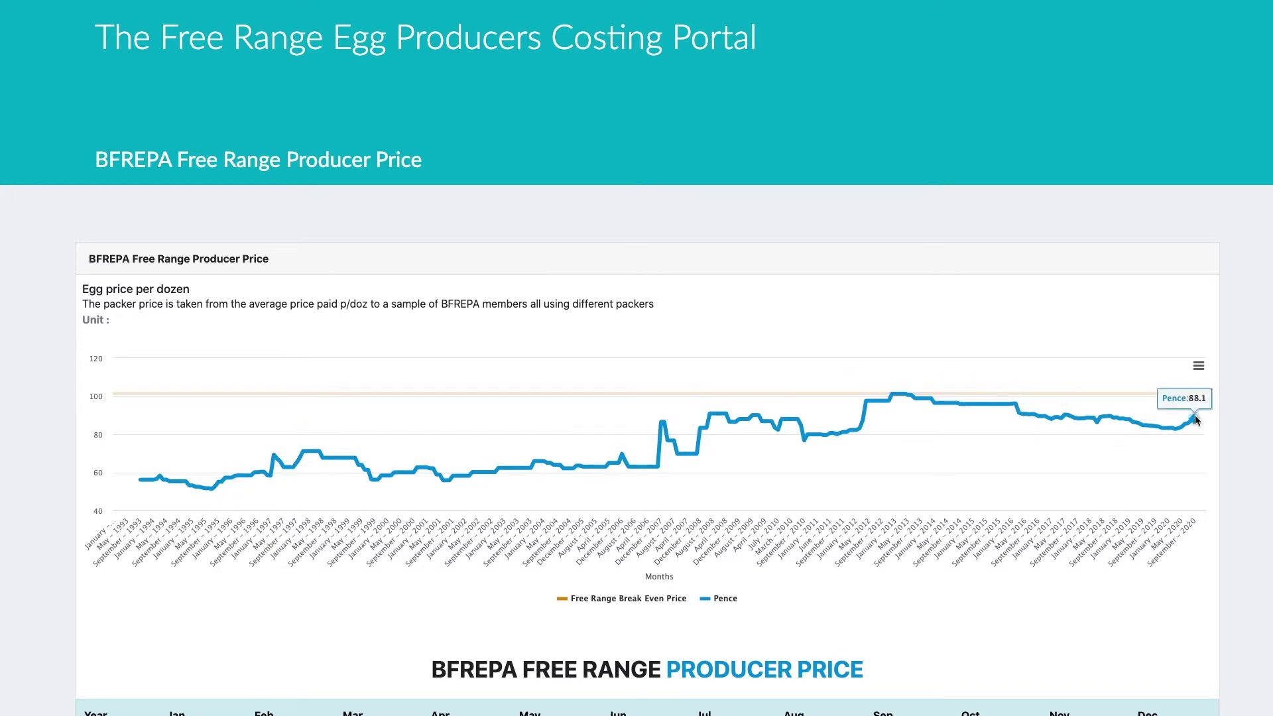
pyautogui.moveTo(1148, 393)
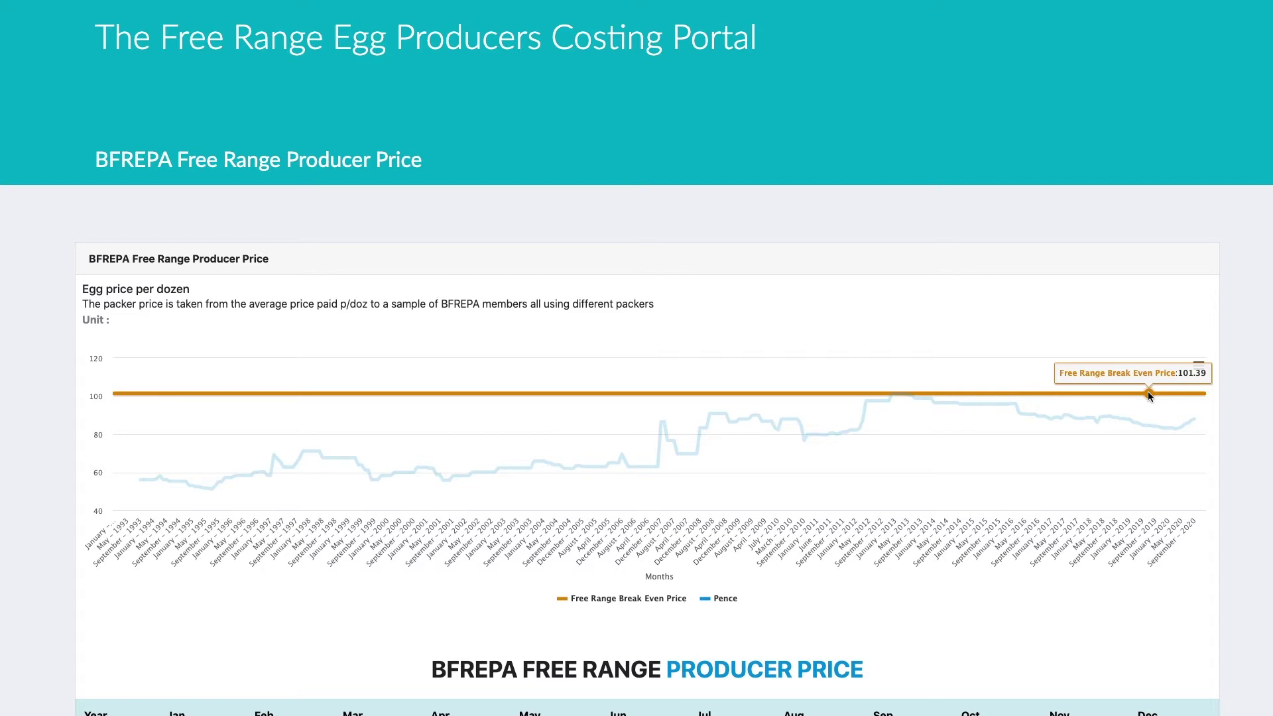
pyautogui.moveTo(1206, 427)
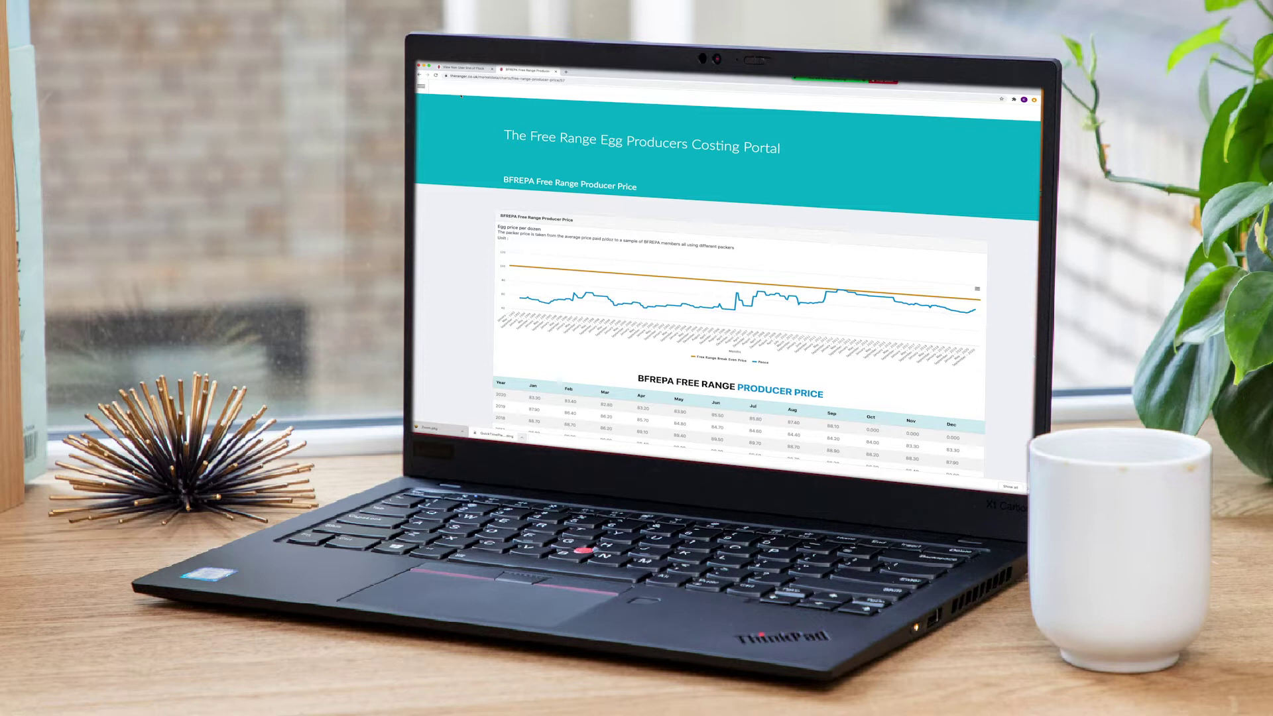
# Step: Return to the Statistics page through the navigation sidebar
pyautogui.click(422, 86)
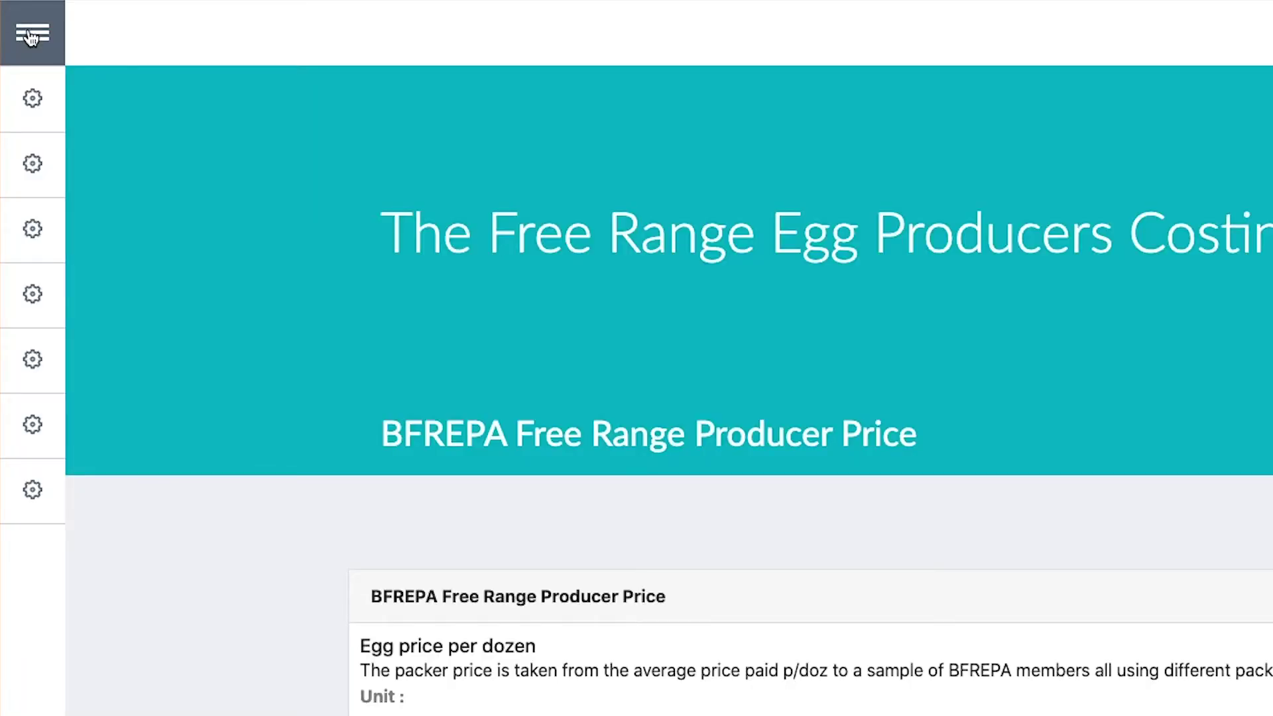
pyautogui.click(30, 37)
pyautogui.click(131, 360)
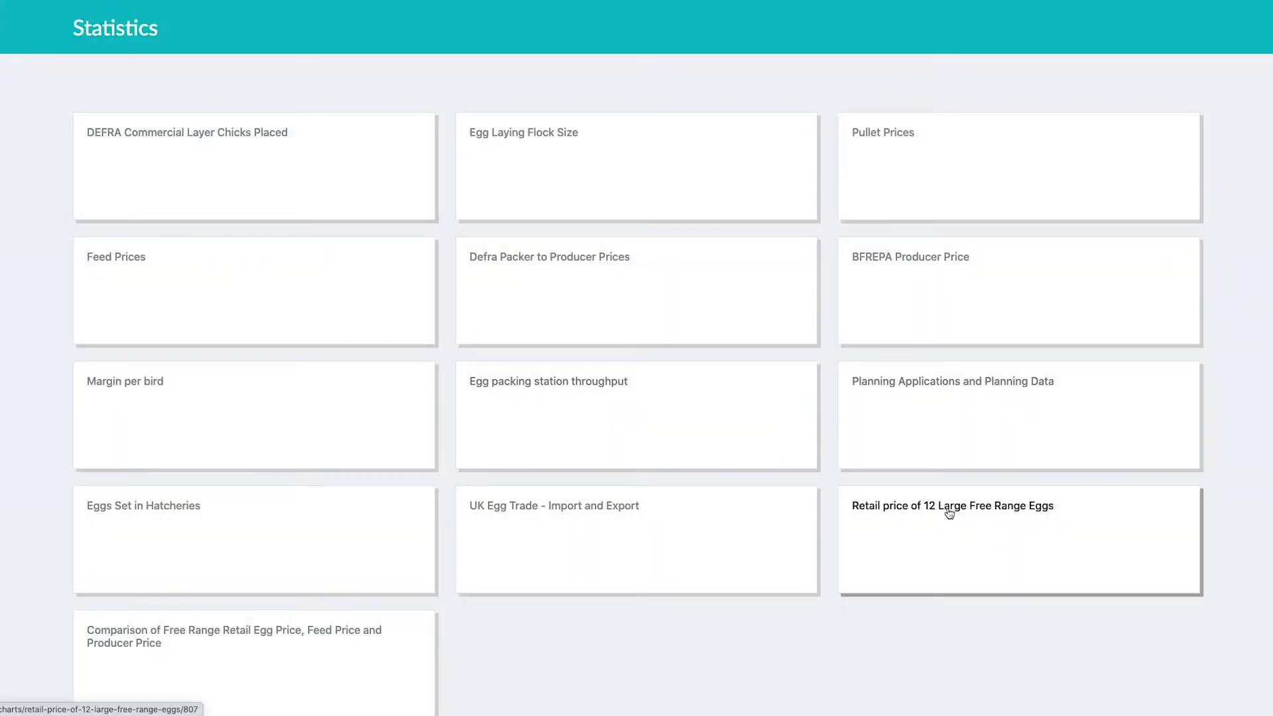
# Step: Open the Retail price of 12 Large Free Range Eggs chart and review its yearly table
pyautogui.click(949, 514)
pyautogui.scroll(-2, 947, 515)
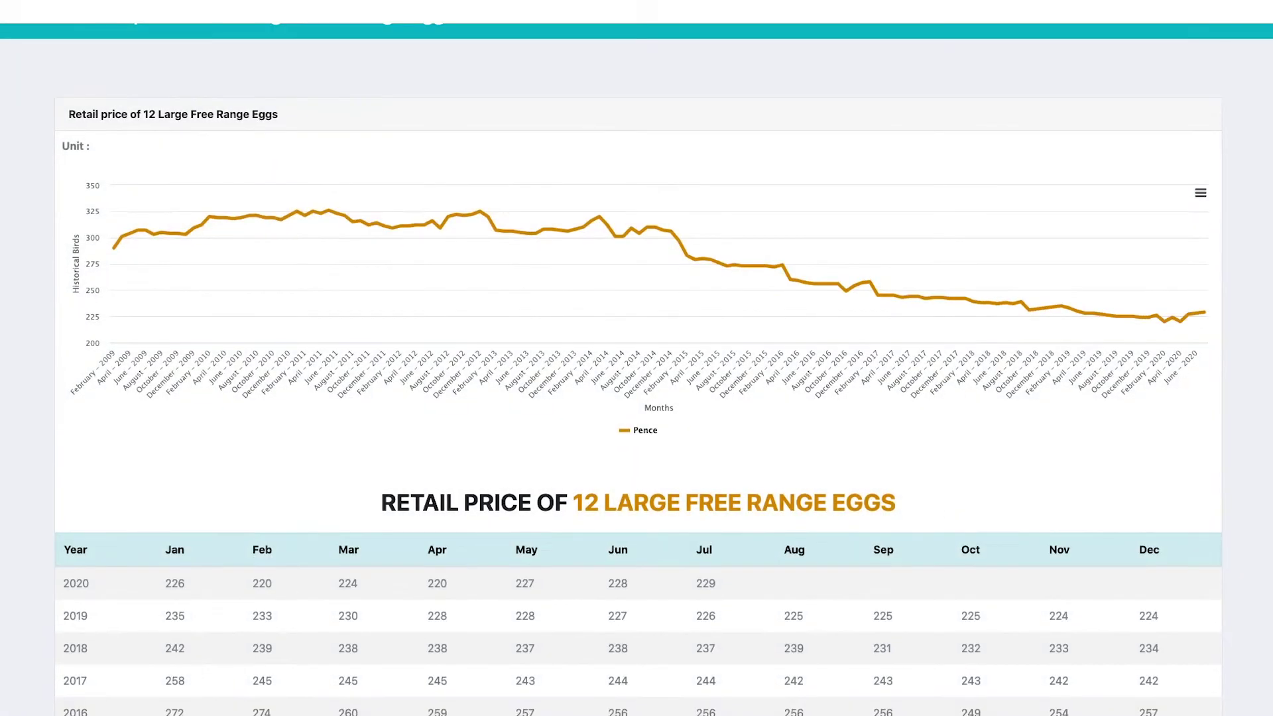
pyautogui.scroll(-2, 637, 398)
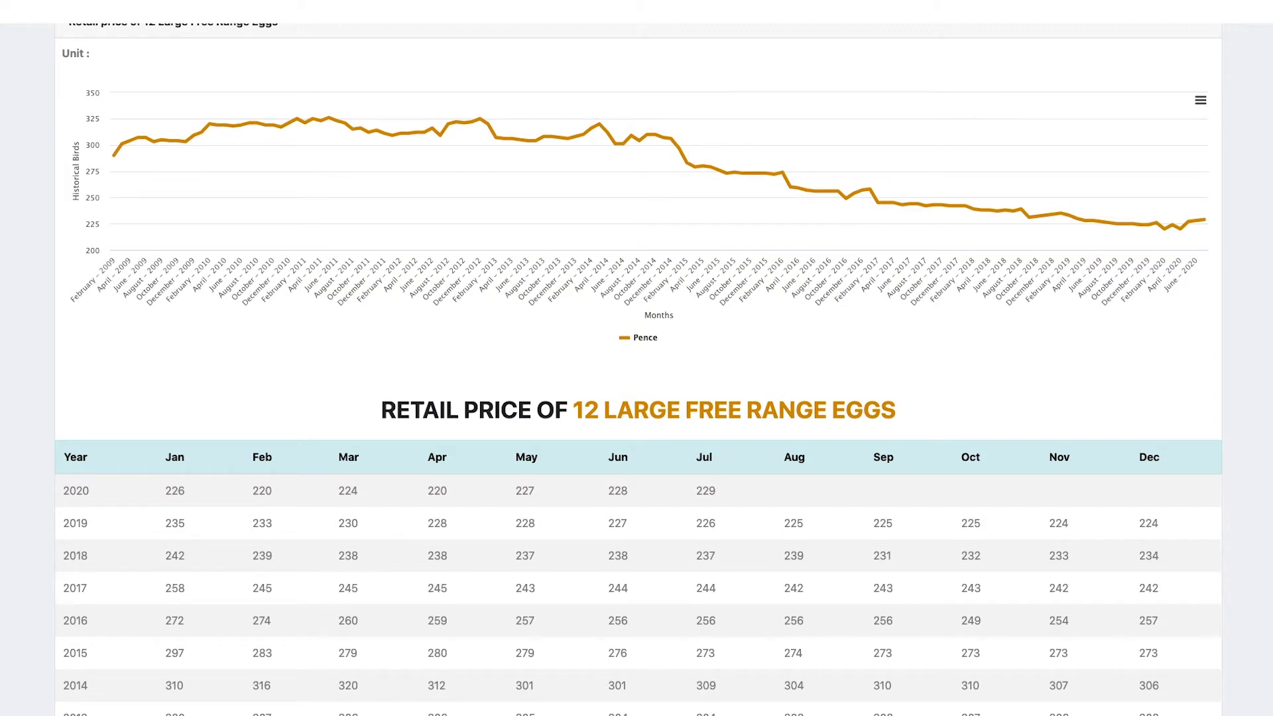
pyautogui.scroll(3, 582, 292)
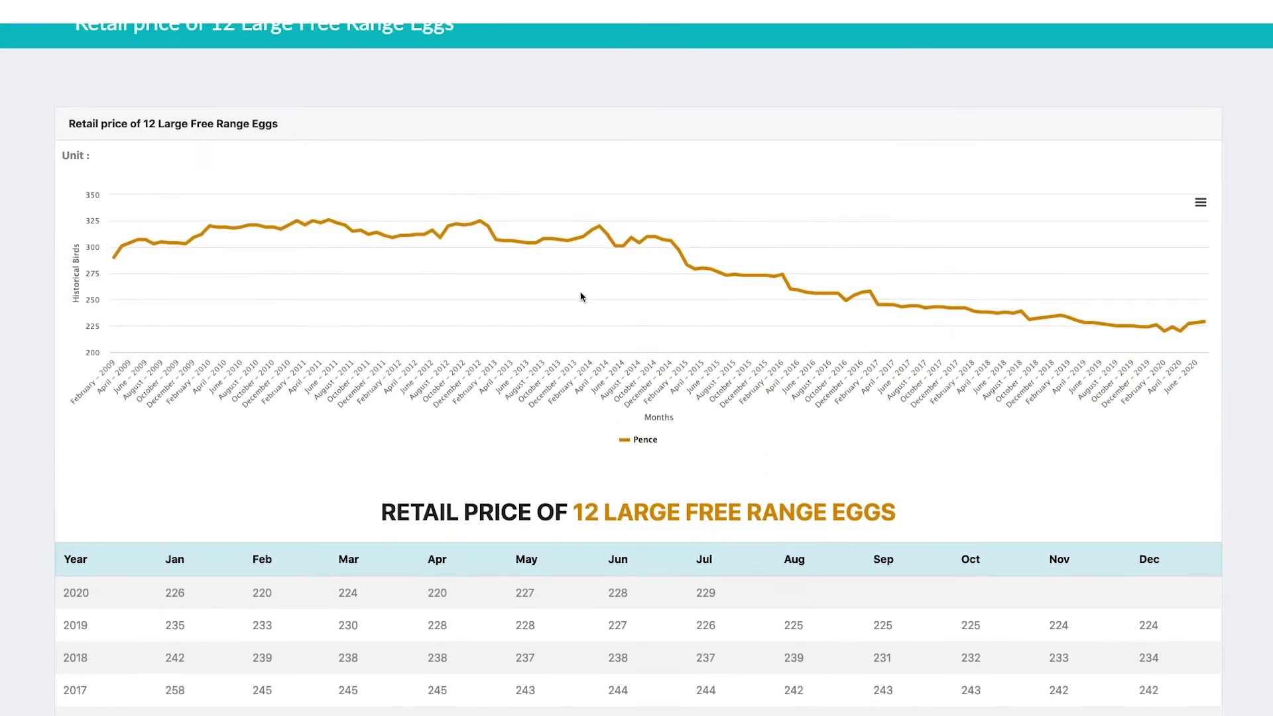
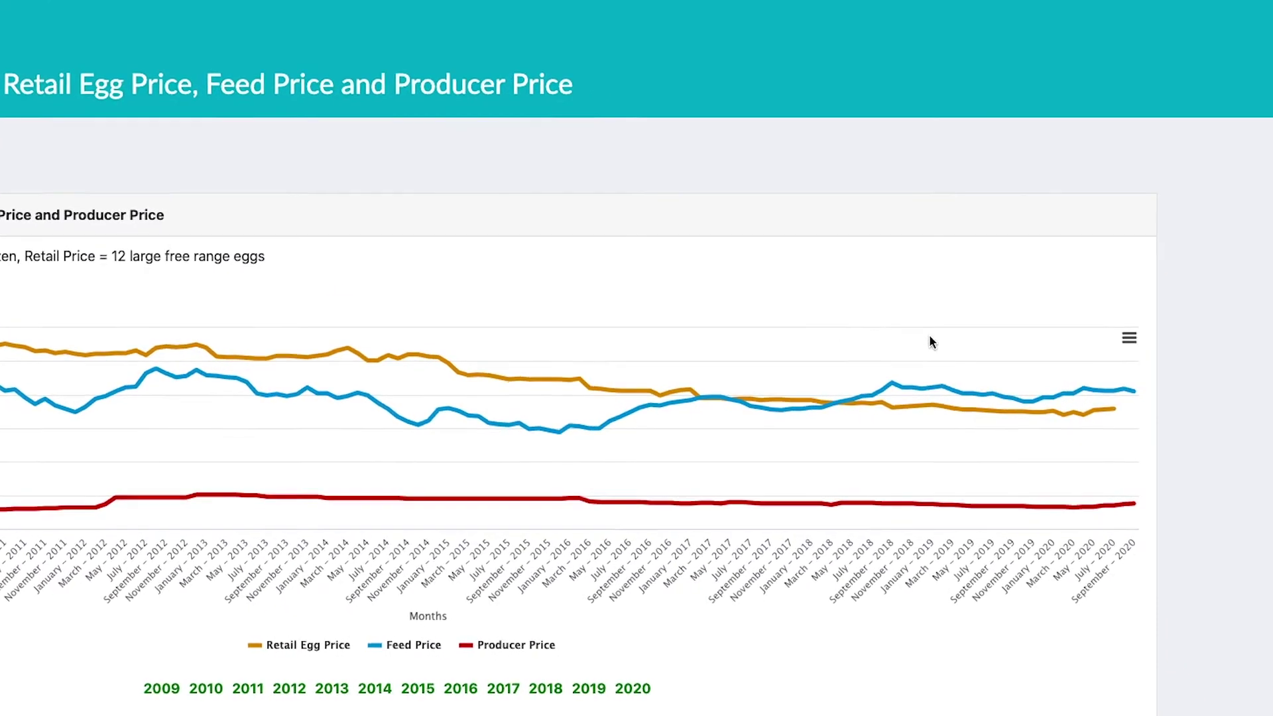
pyautogui.moveTo(1123, 420)
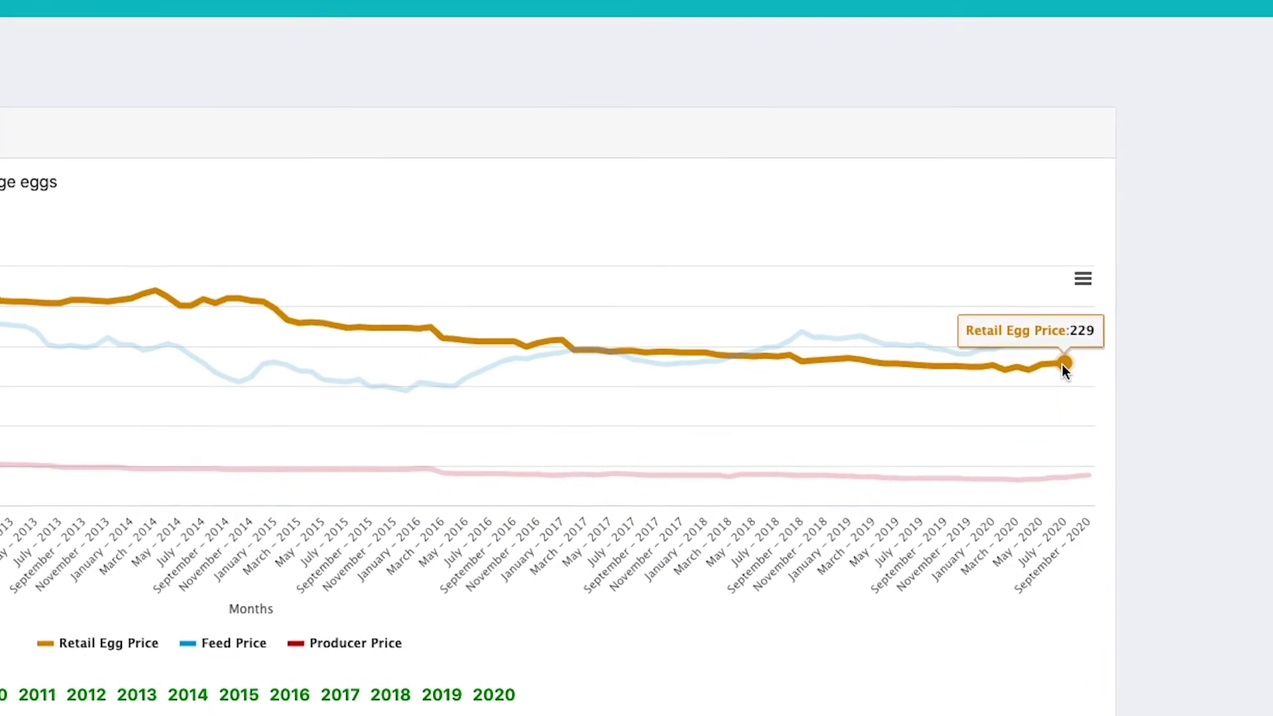
pyautogui.moveTo(1096, 361)
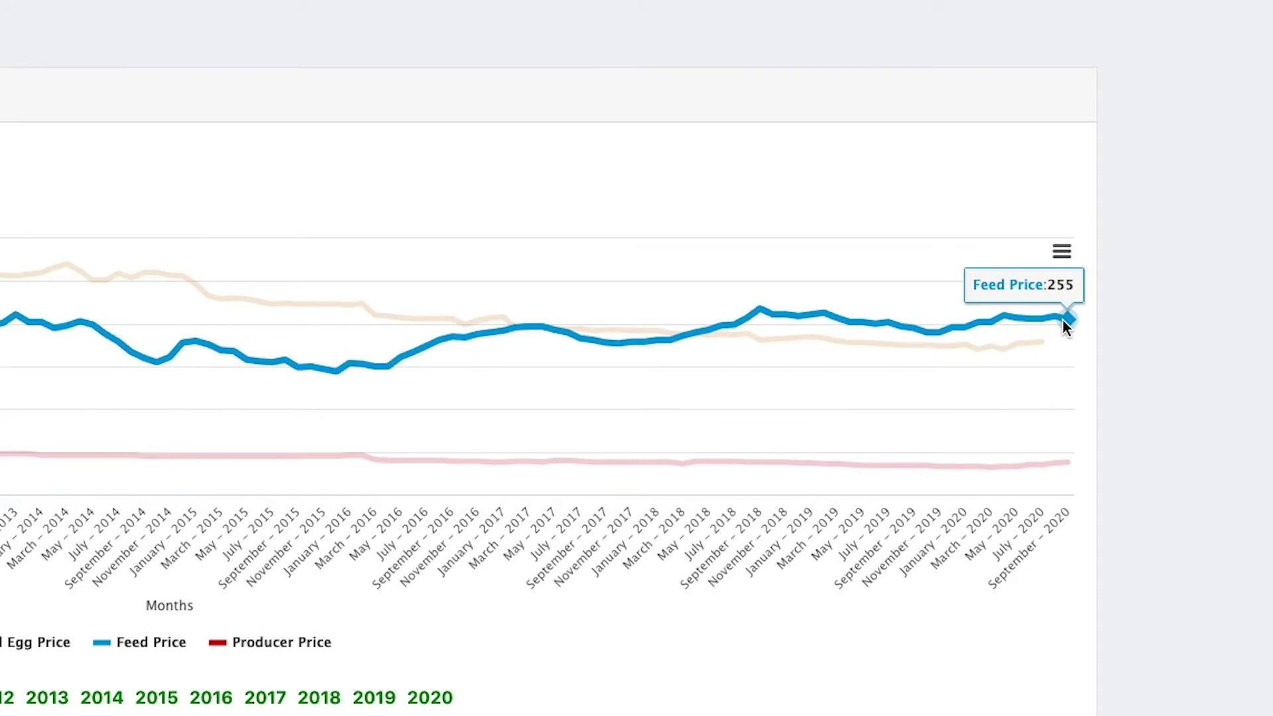
pyautogui.moveTo(999, 468)
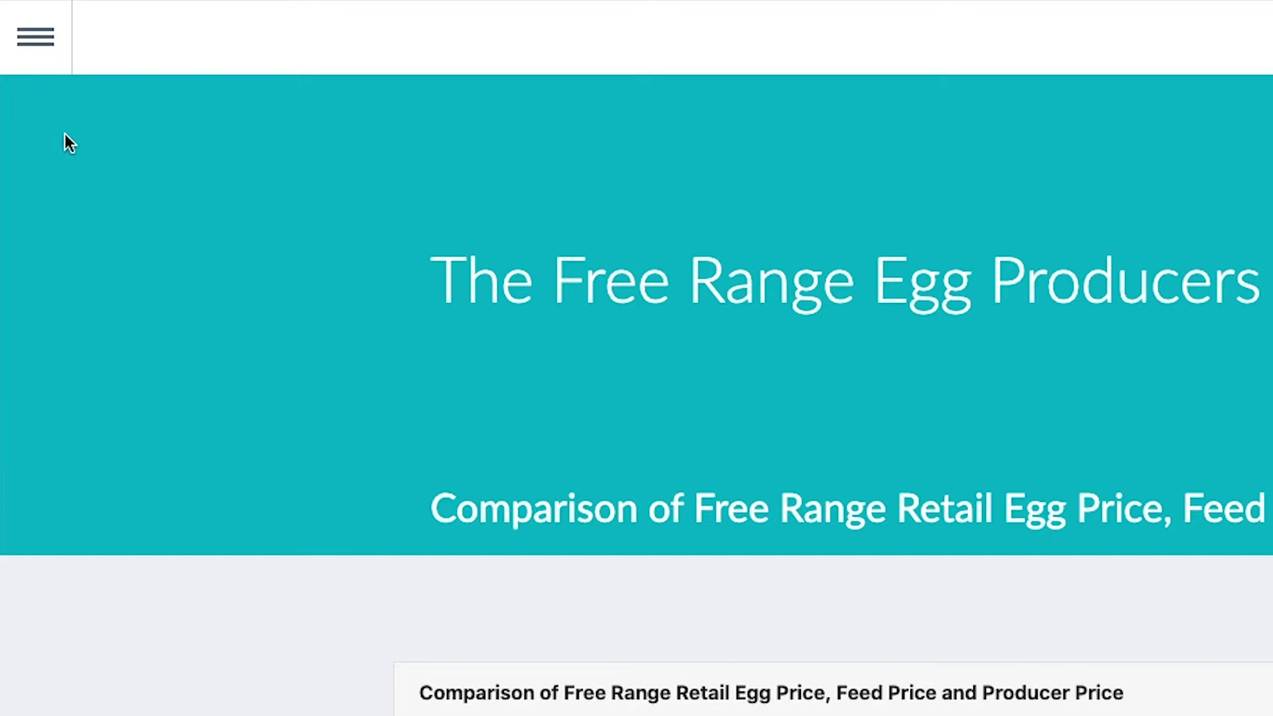
# Step: Open the Free Range Pullet Price chart under Statistics > Pullet Prices
pyautogui.click(51, 53)
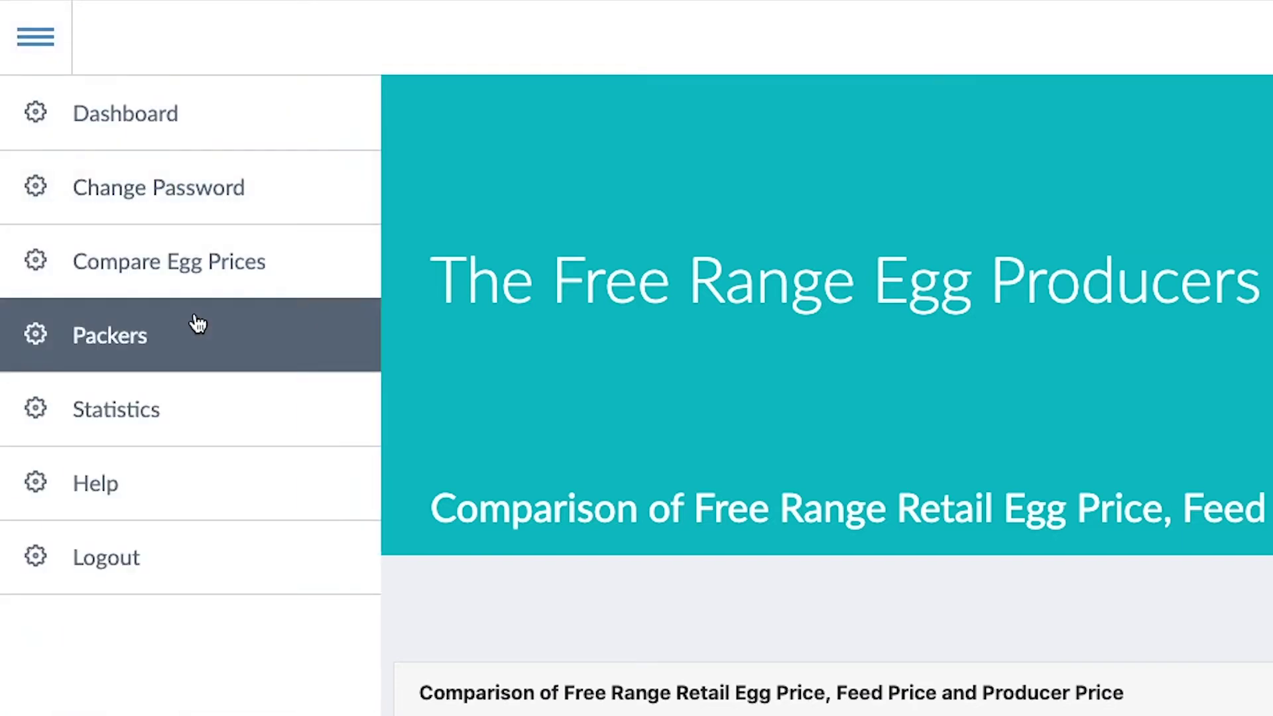
pyautogui.click(130, 413)
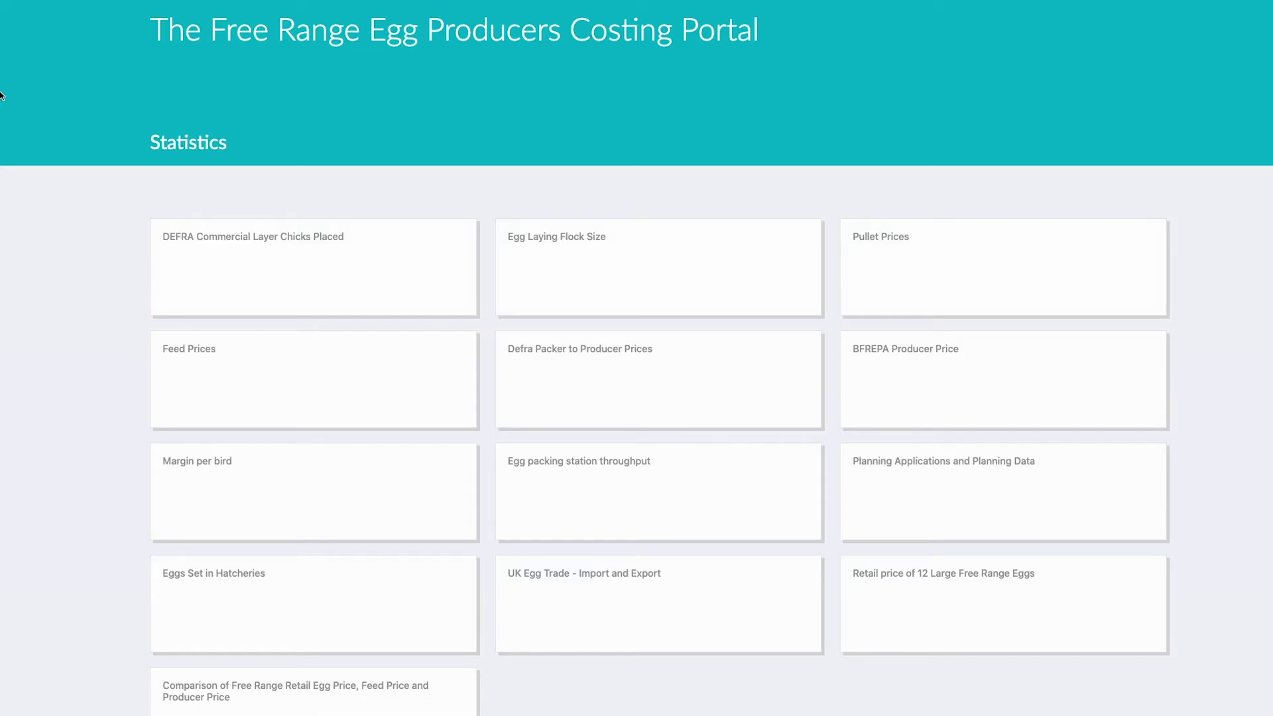
pyautogui.click(890, 242)
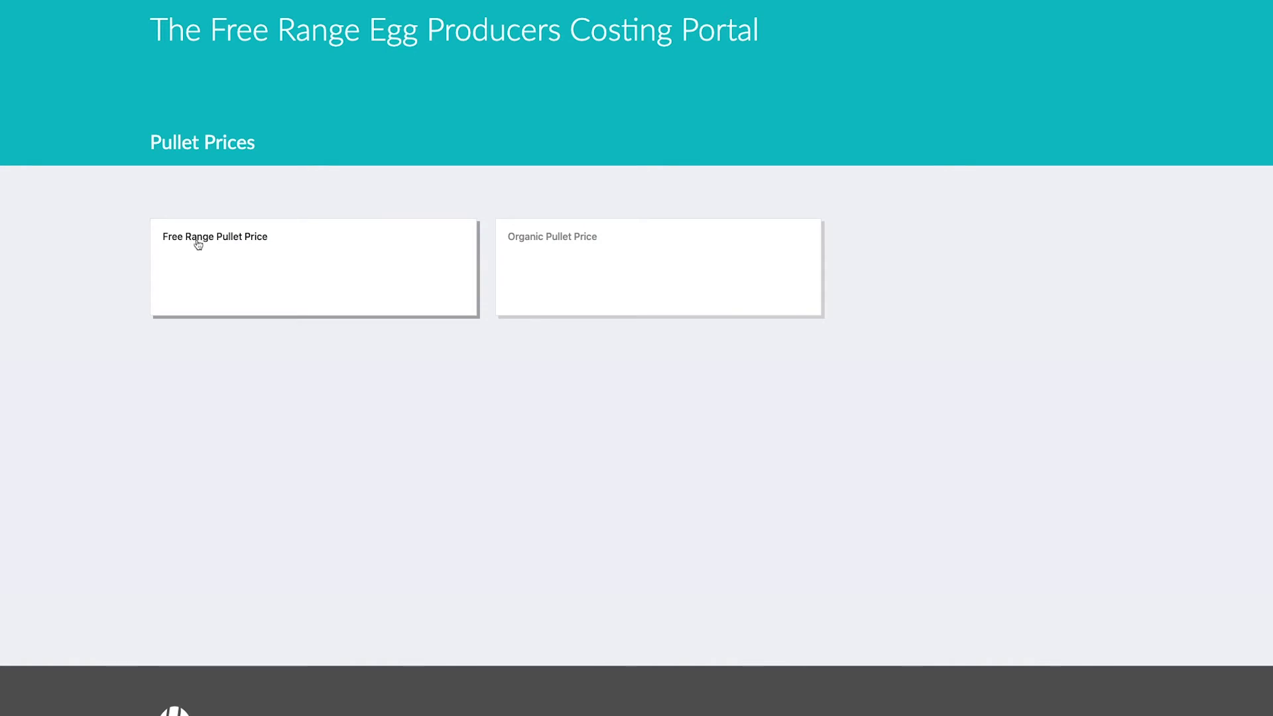
pyautogui.click(199, 243)
# Step: Scroll through the 2006–2020 pullet price table, then bring up the portal section list
pyautogui.scroll(-8, 335, 245)
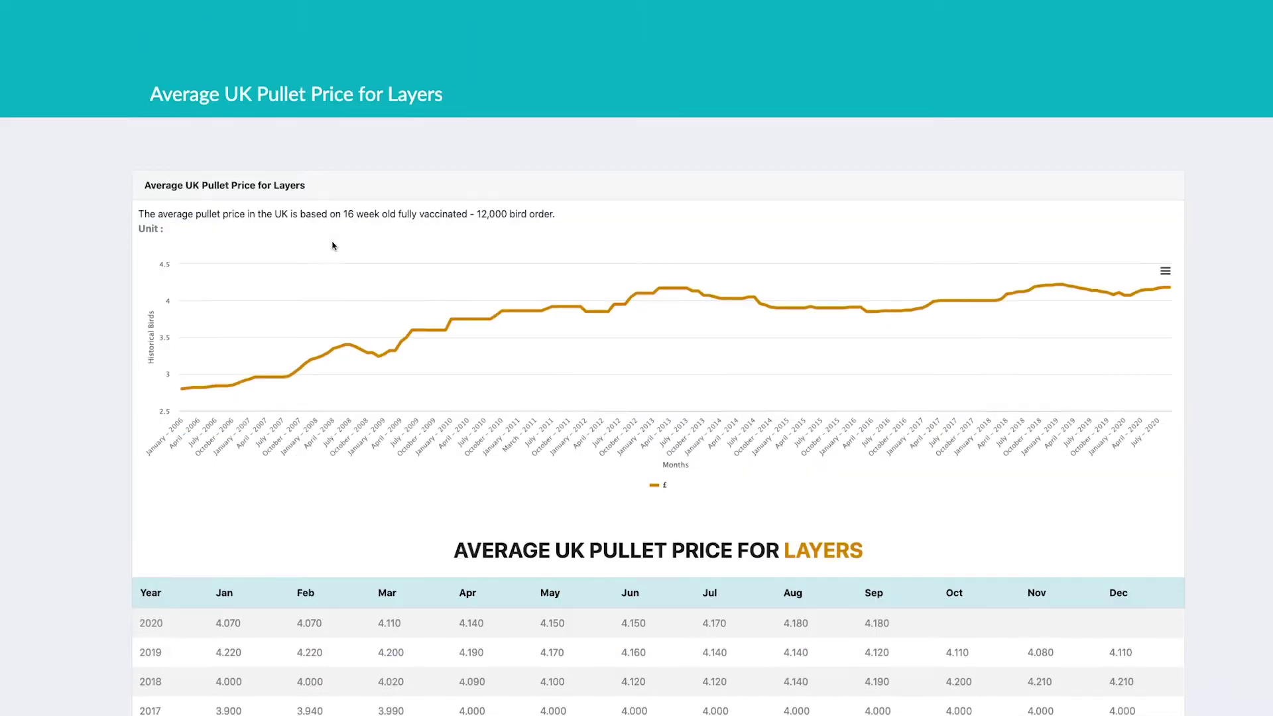
pyautogui.scroll(-1, 333, 246)
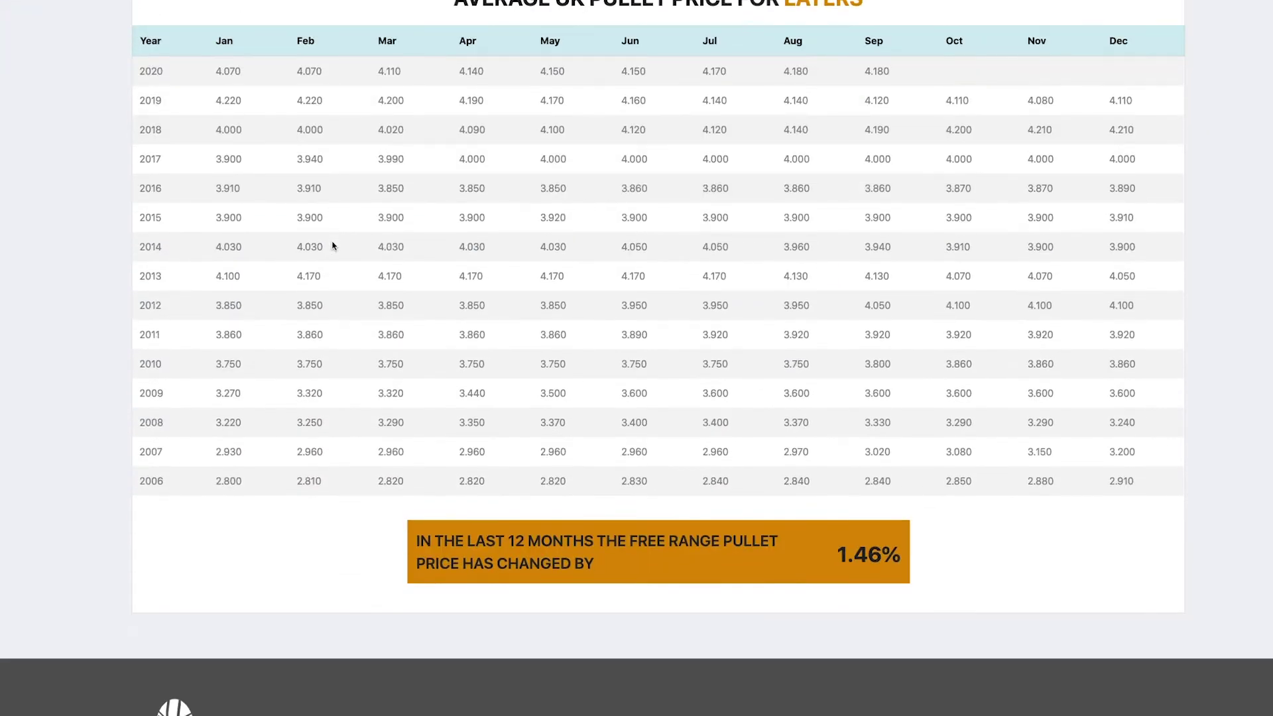
pyautogui.scroll(5, 332, 246)
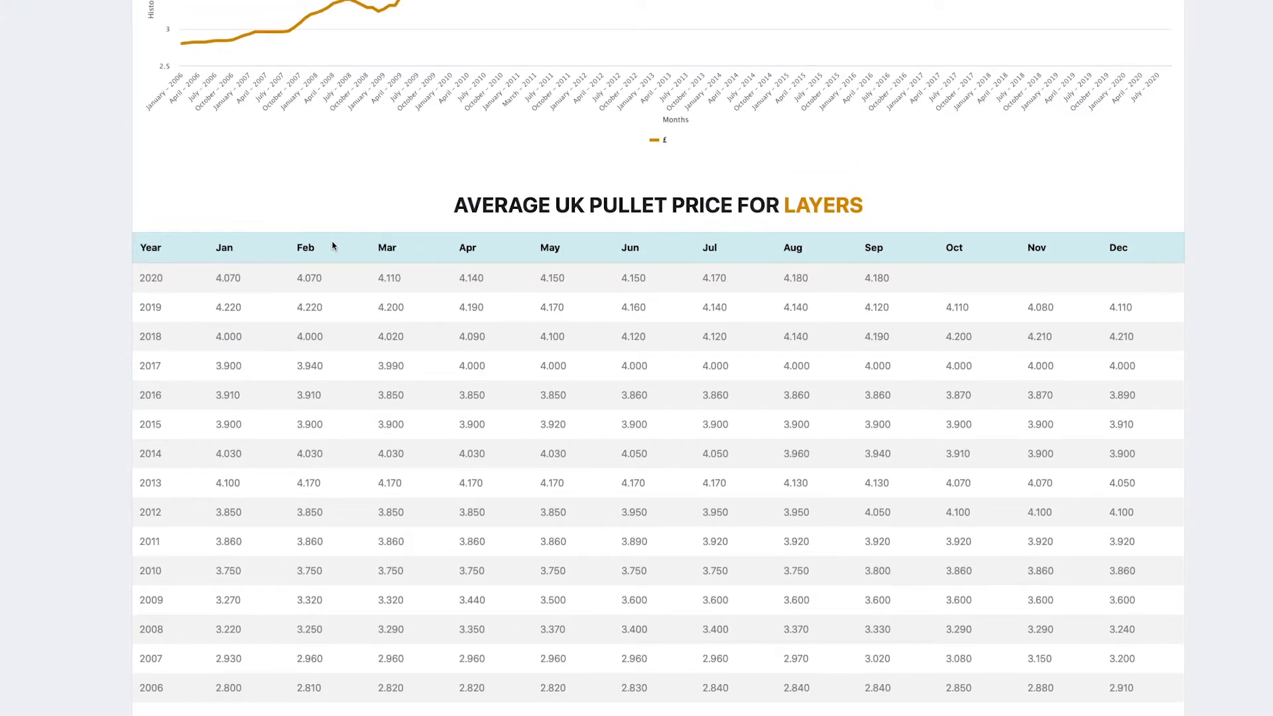
pyautogui.scroll(2, 333, 246)
pyautogui.moveTo(308, 109)
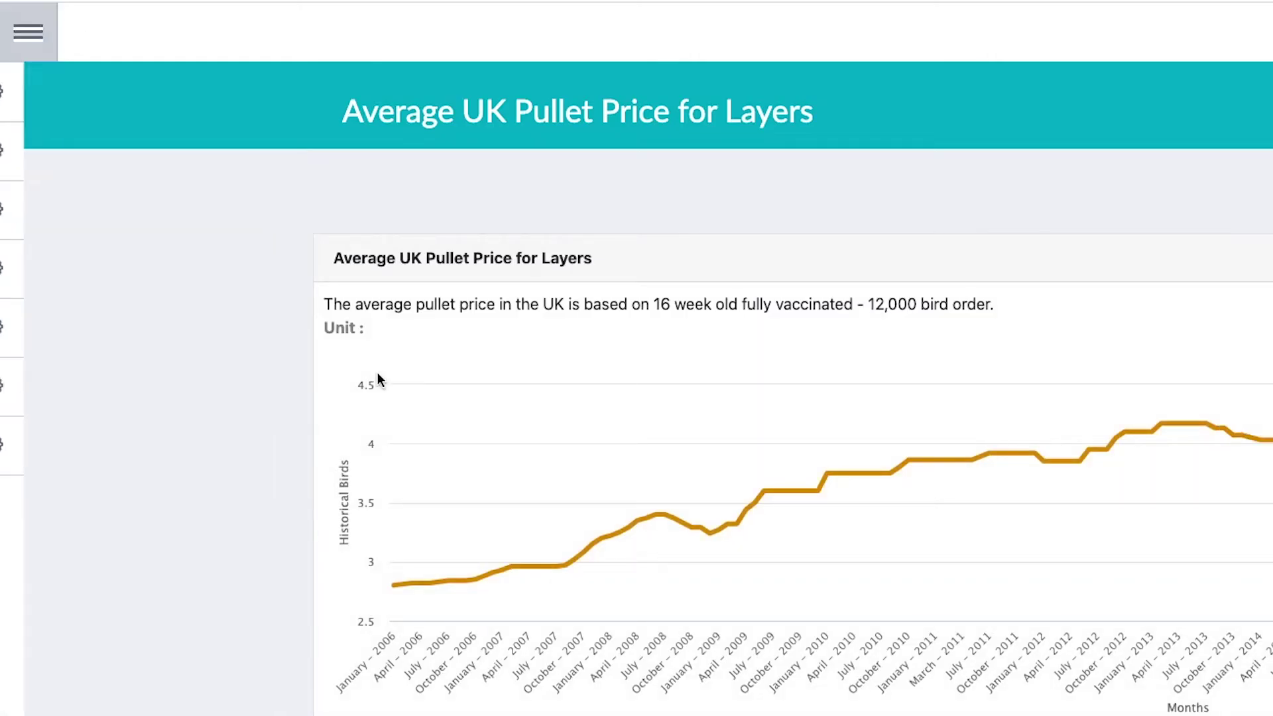
pyautogui.click(51, 55)
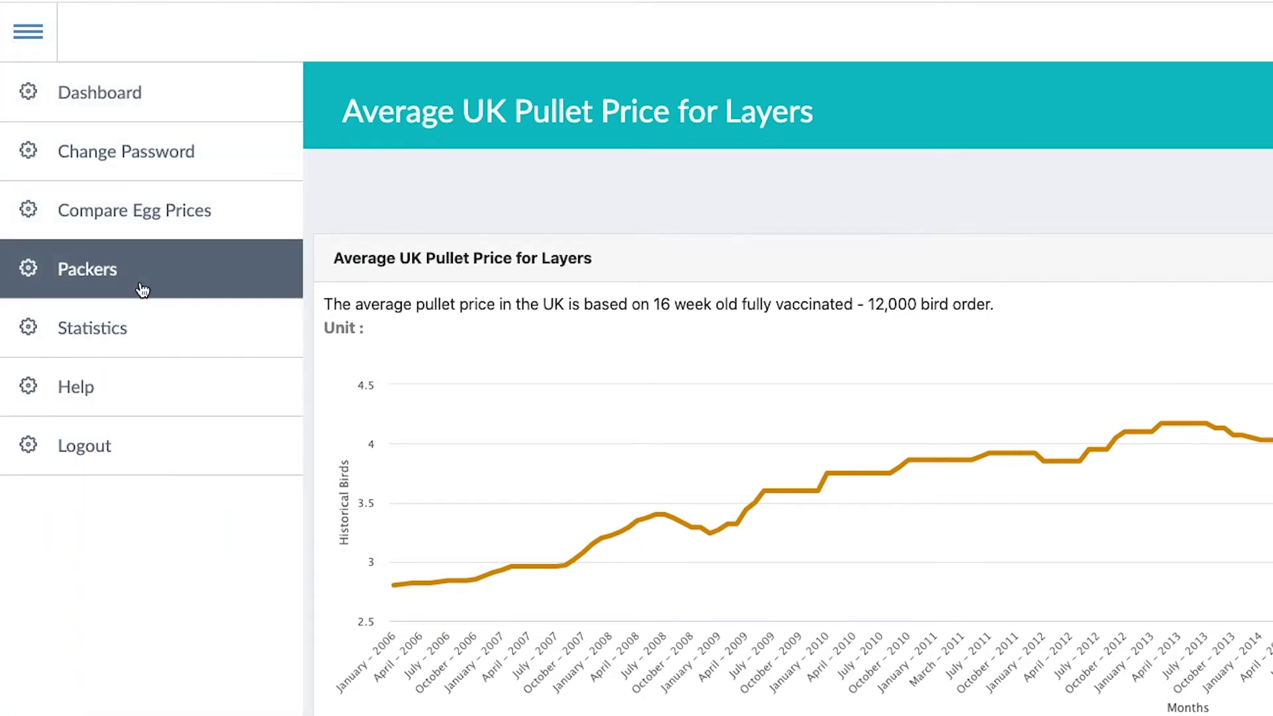
# Step: Open the UK Packers table and scroll through the listed egg packers
pyautogui.click(95, 279)
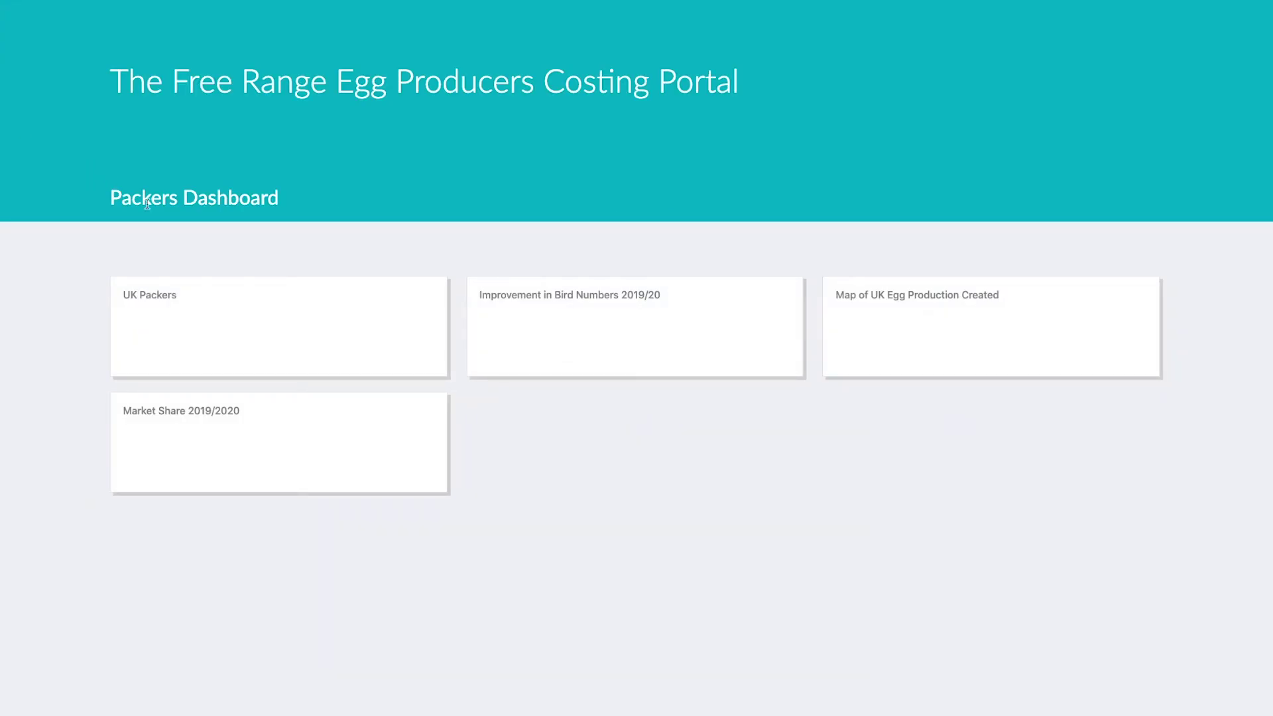
pyautogui.click(148, 302)
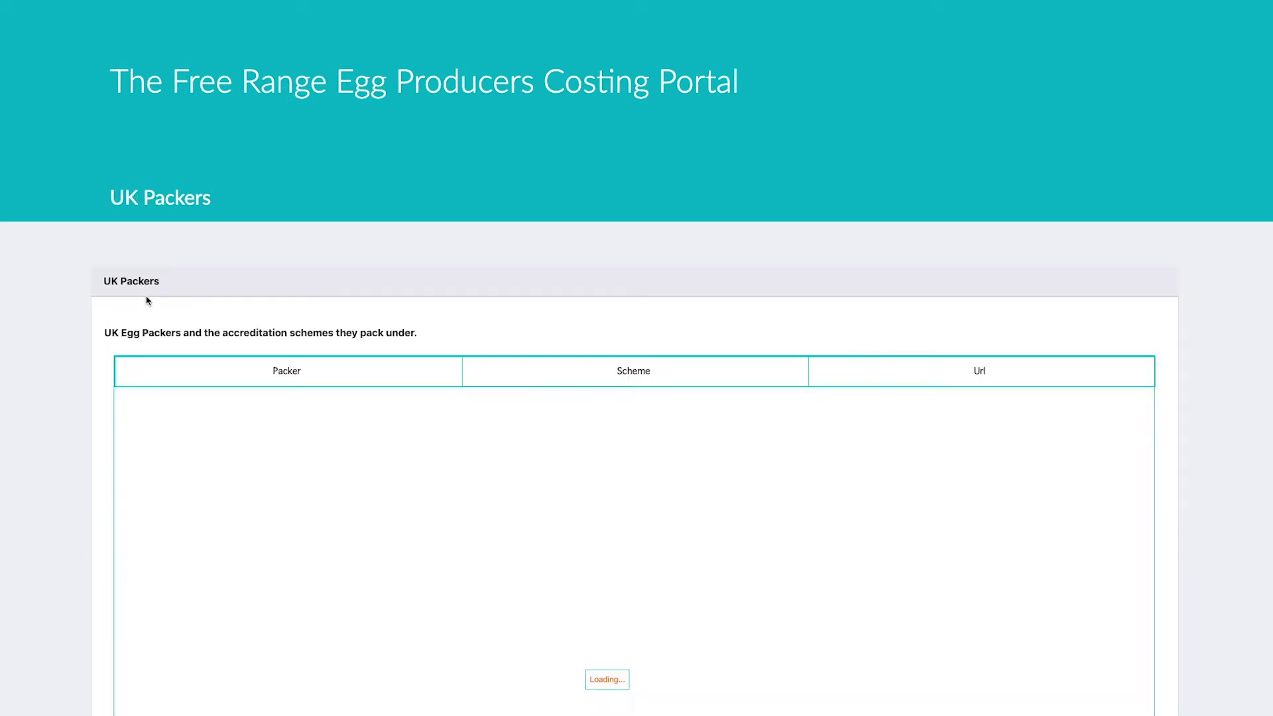
pyautogui.scroll(-2, 658, 283)
pyautogui.scroll(-2, 659, 283)
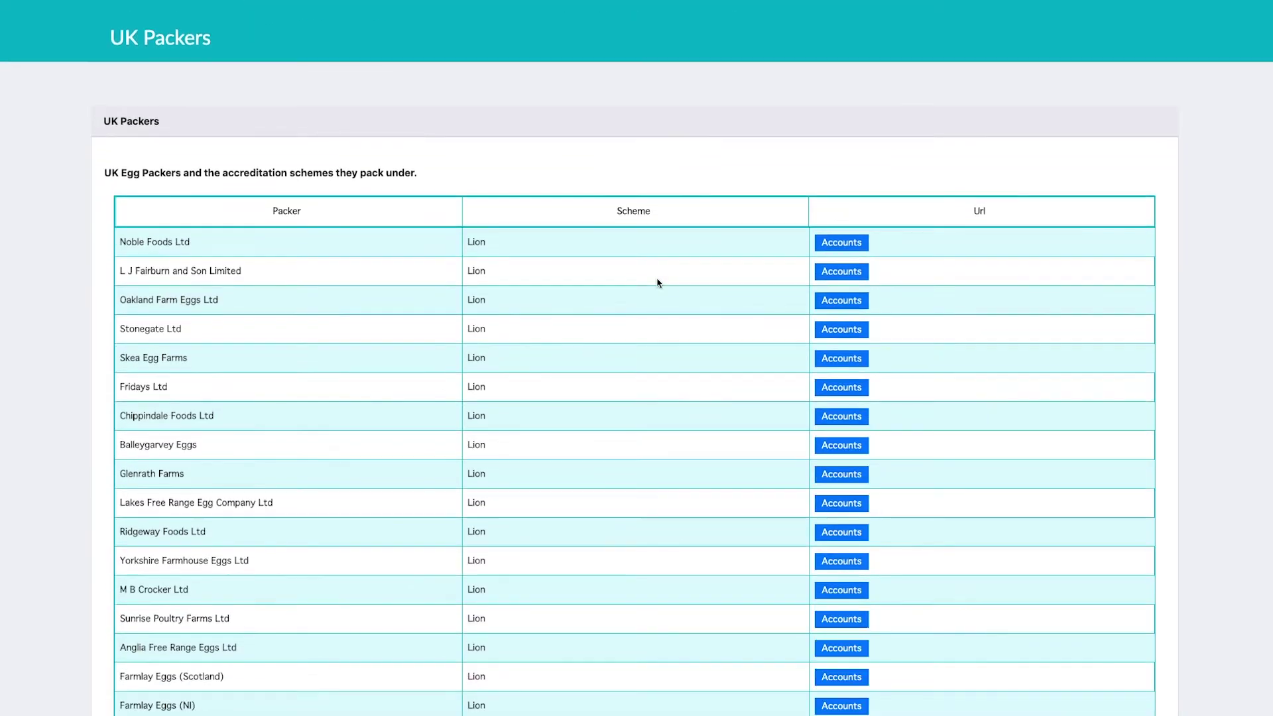
pyautogui.scroll(-2, 658, 283)
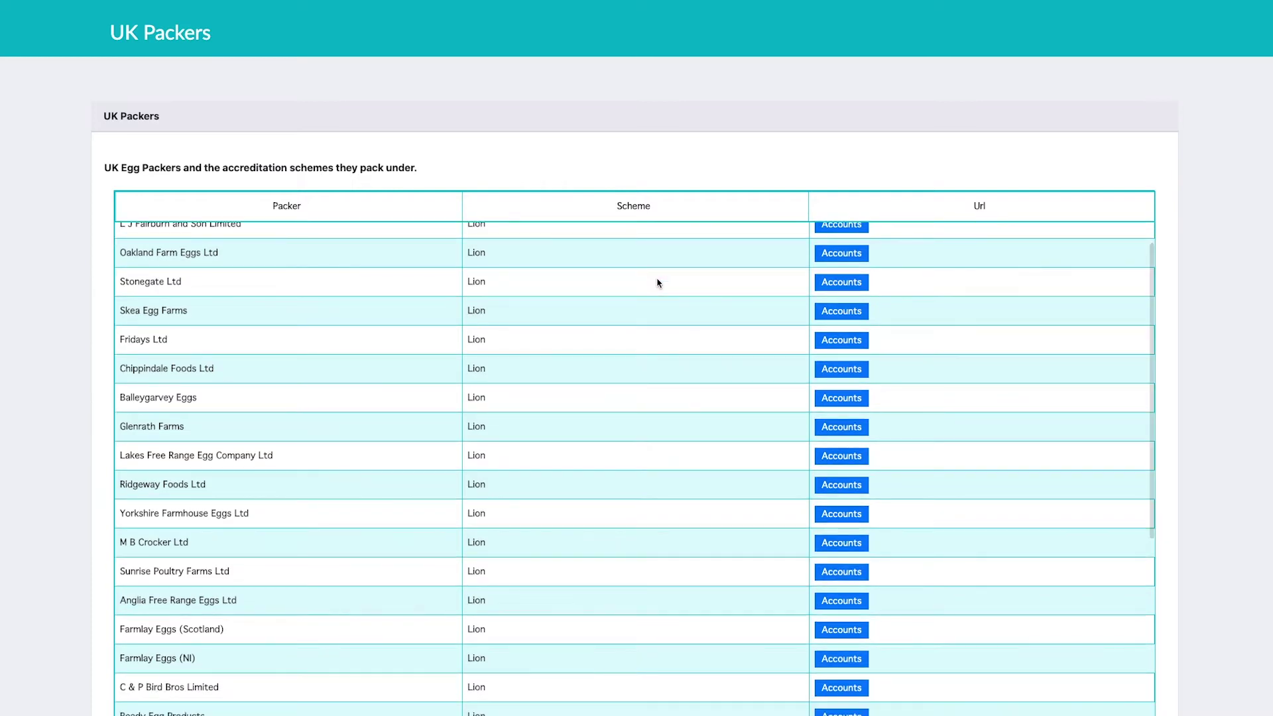
pyautogui.scroll(2, 658, 283)
pyautogui.scroll(2, 659, 283)
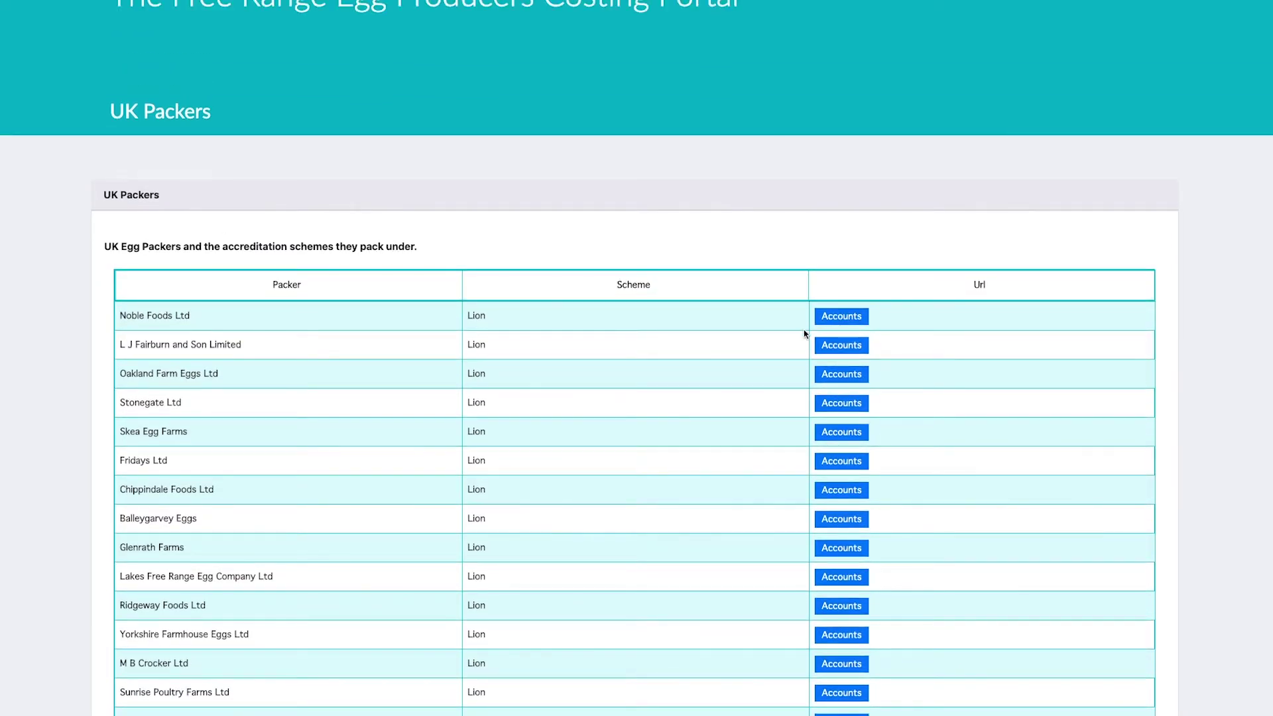
# Step: View Noble Foods Ltd's Companies House accounts, then close that tab
pyautogui.click(850, 319)
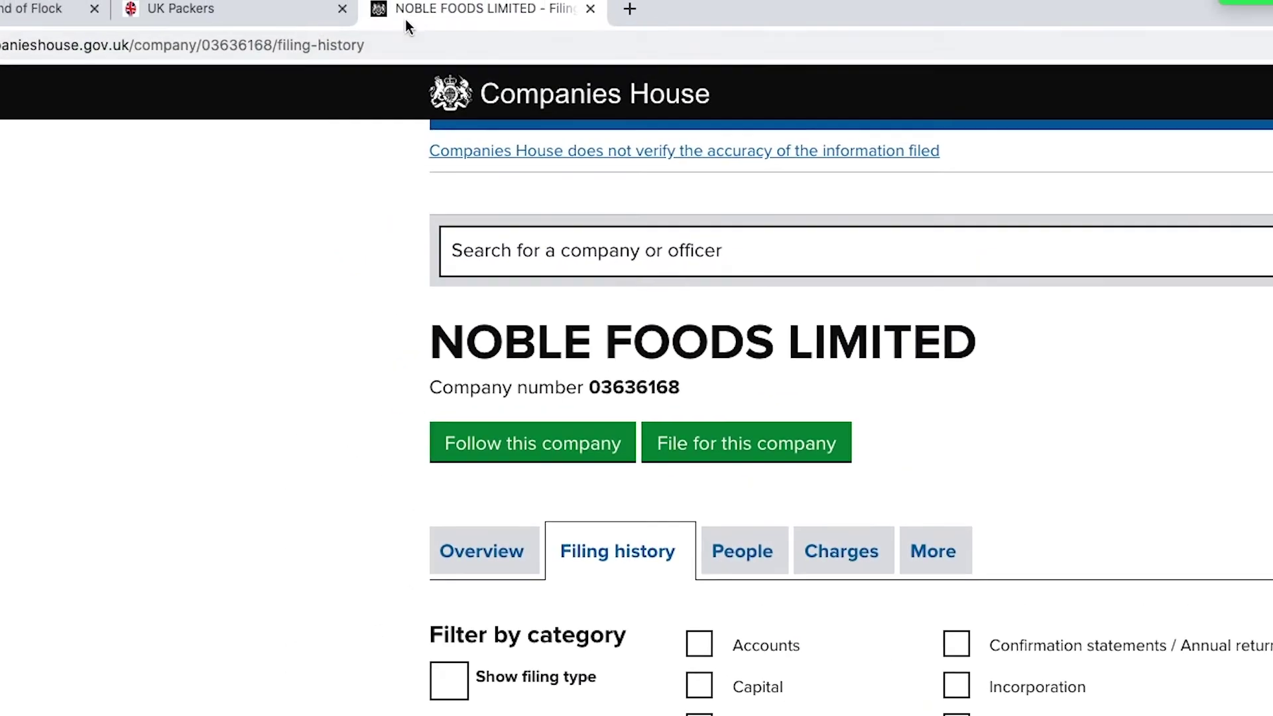
pyautogui.click(591, 10)
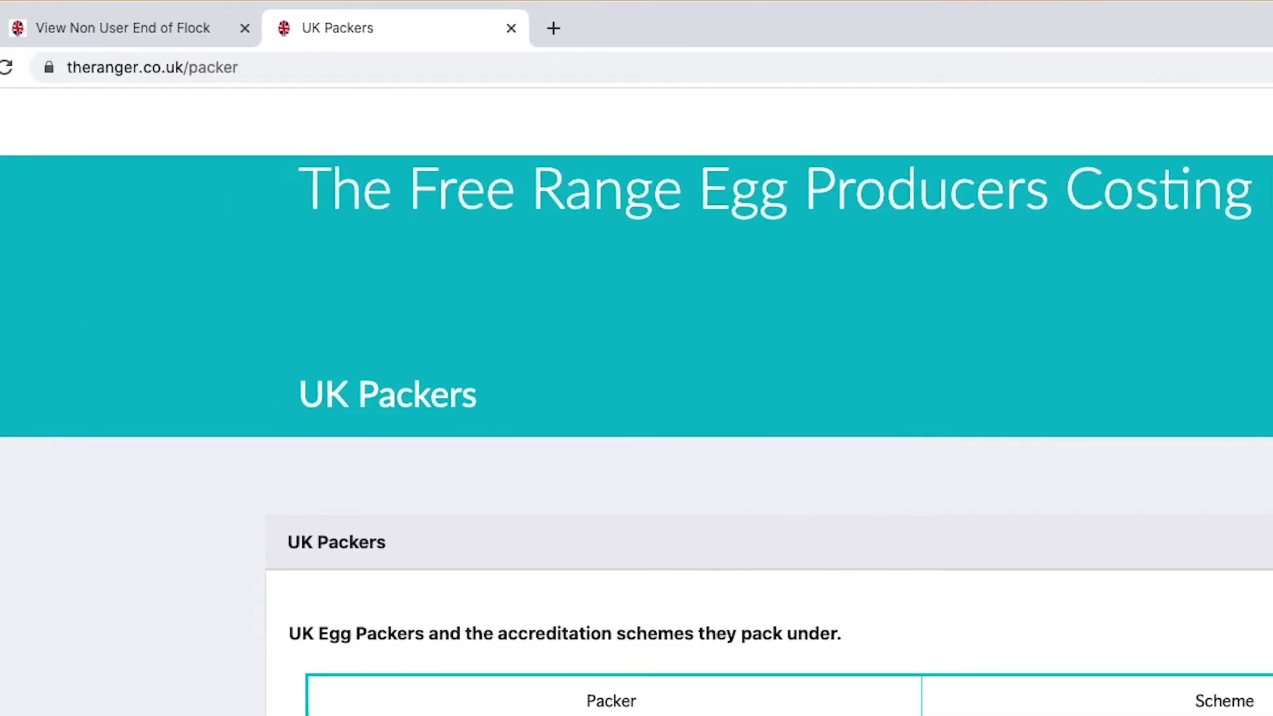
pyautogui.moveTo(58, 322)
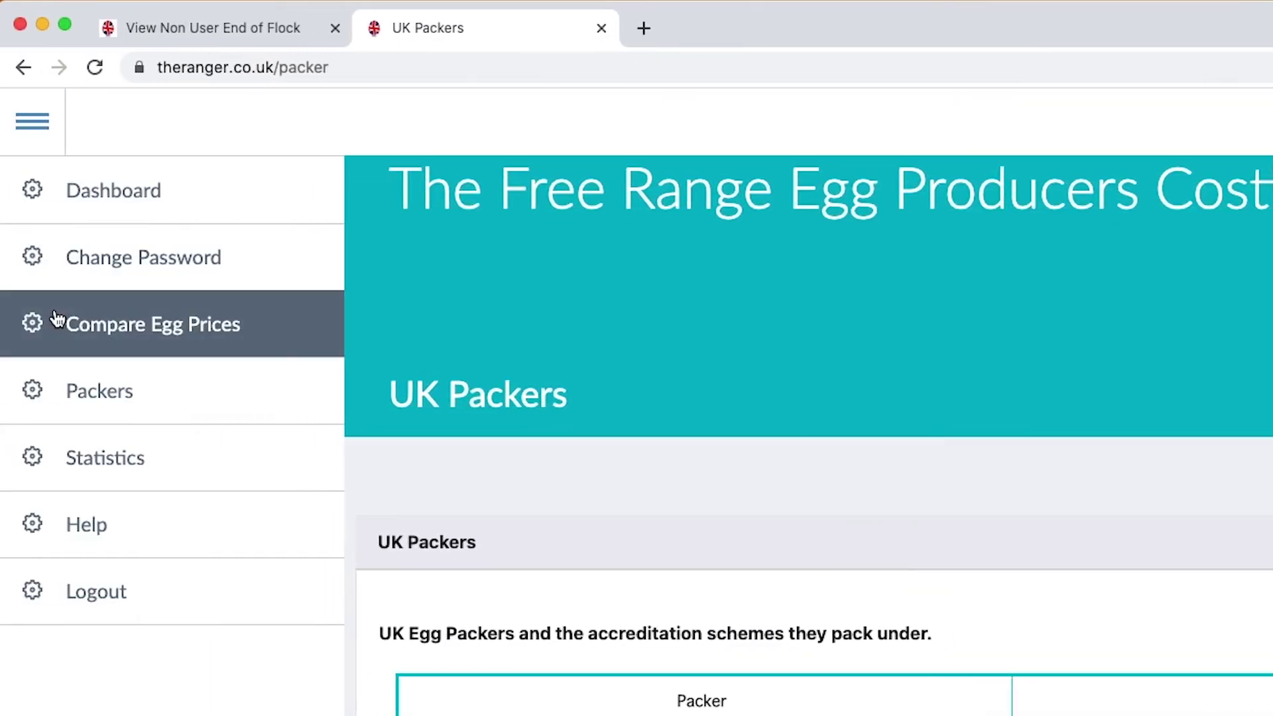
# Step: Open the Map of UK Egg Production Created and scroll to the 27 million free range hens note
pyautogui.click(132, 404)
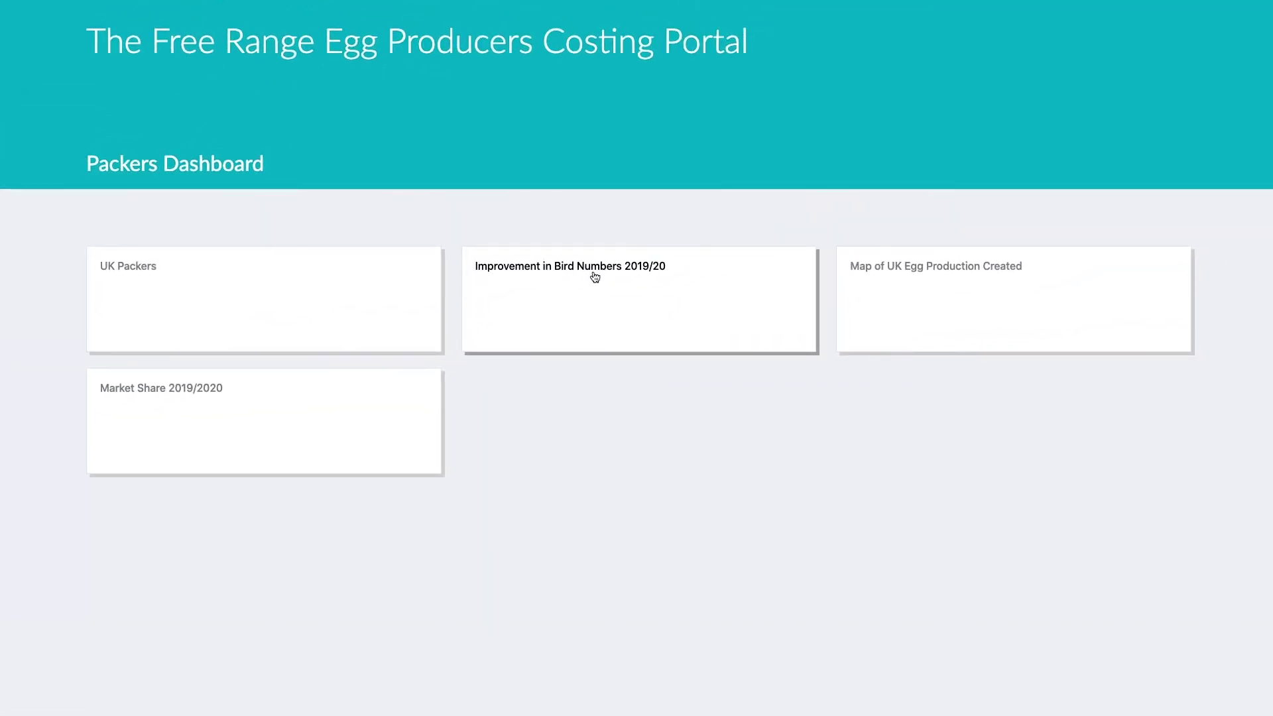
pyautogui.click(908, 272)
pyautogui.scroll(-5, 936, 247)
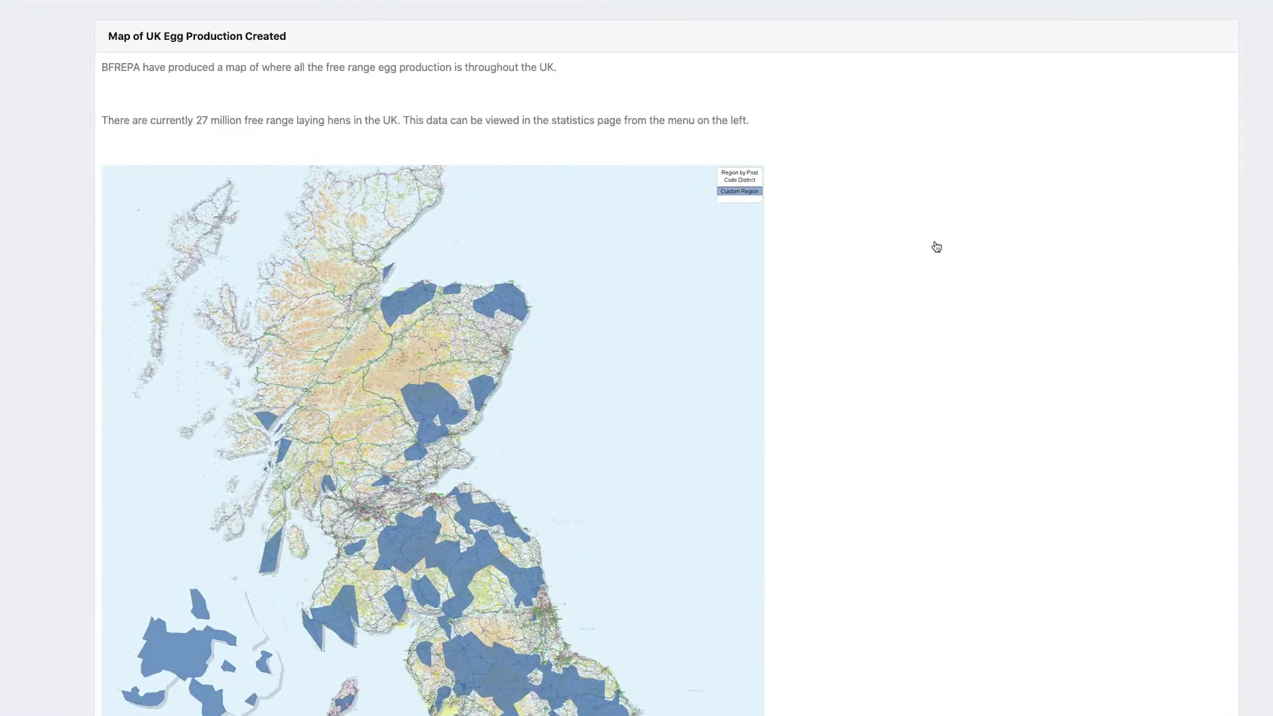
pyautogui.scroll(-3, 955, 230)
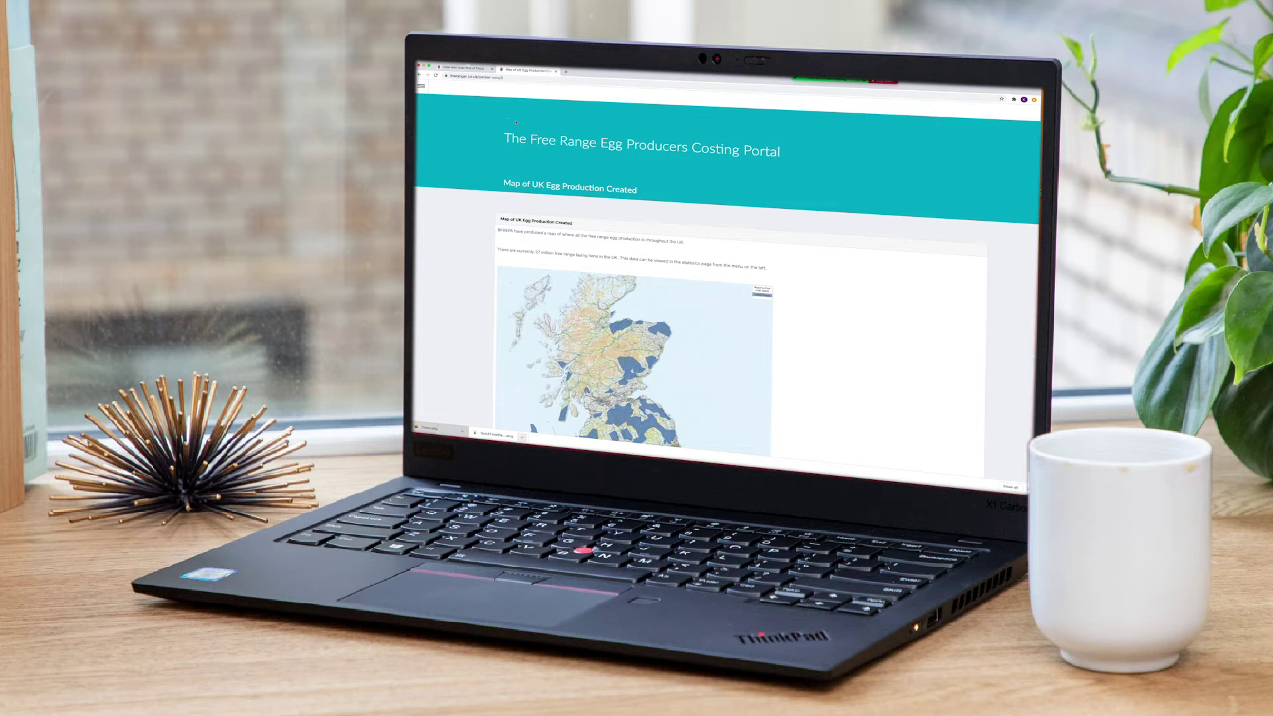
pyautogui.click(421, 86)
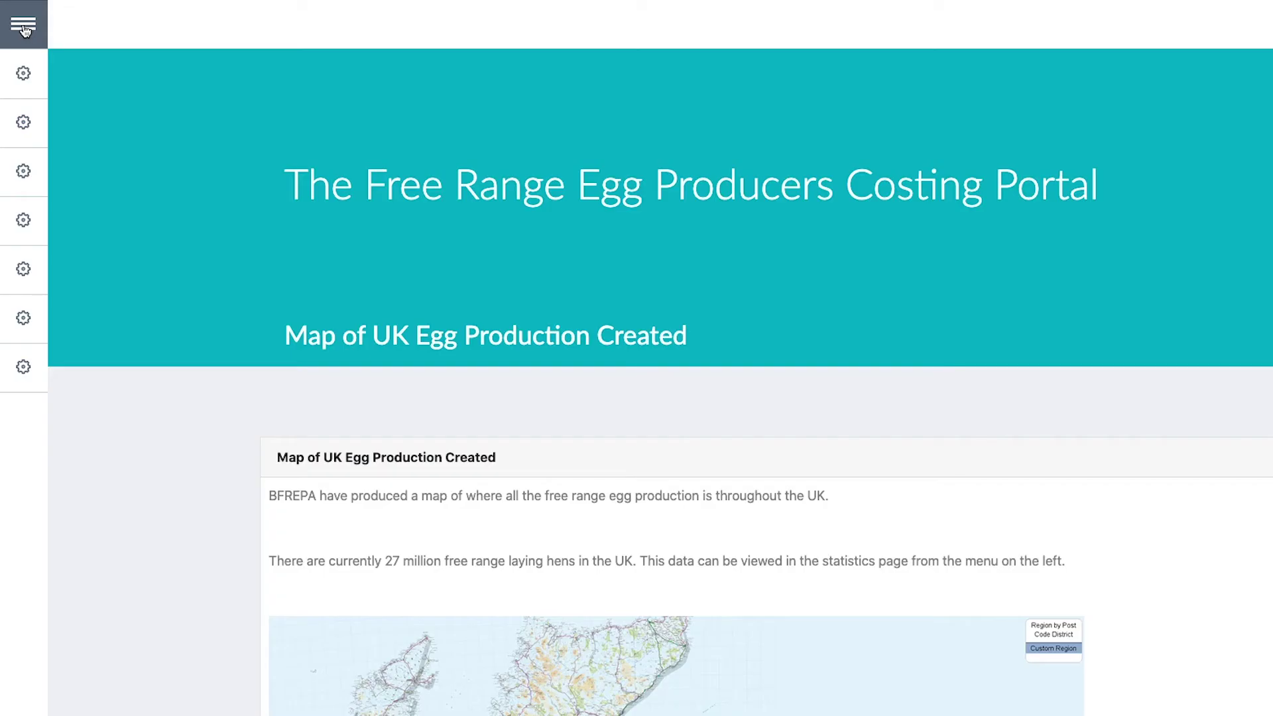
# Step: Go to the Dashboard and scroll to the 25th rank and 88.13 egg price cards
pyautogui.click(24, 26)
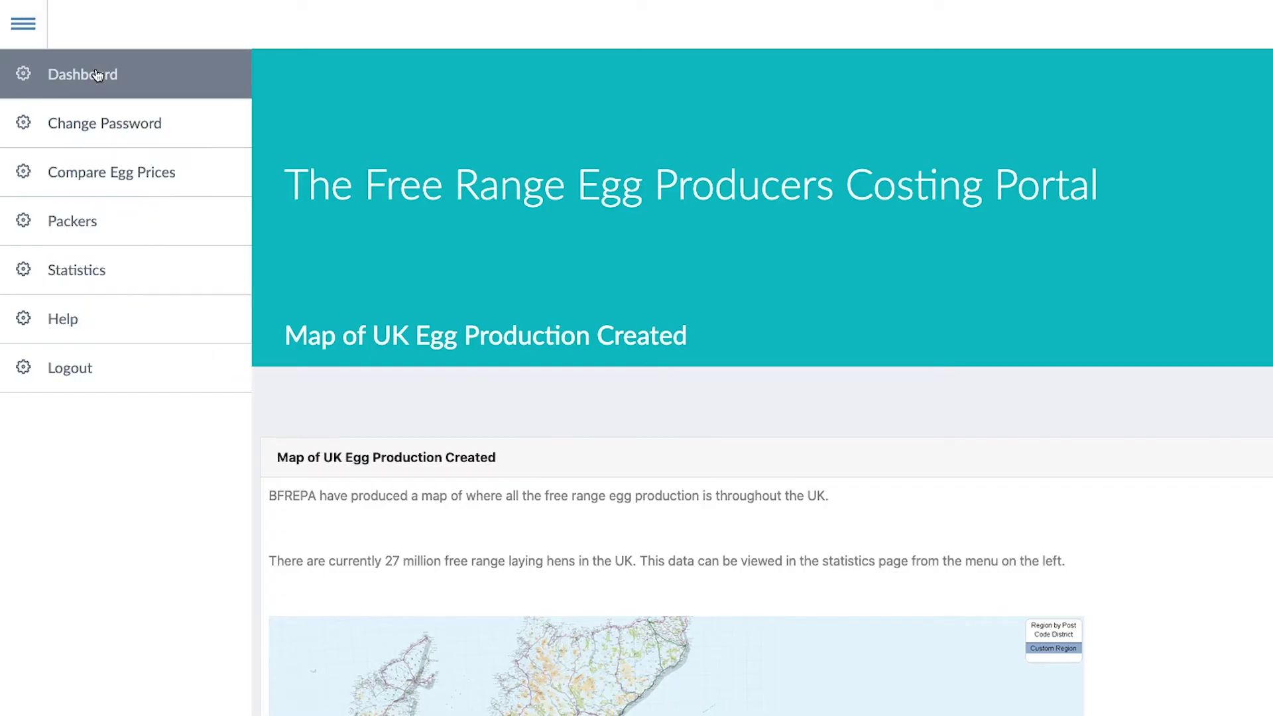
pyautogui.click(96, 77)
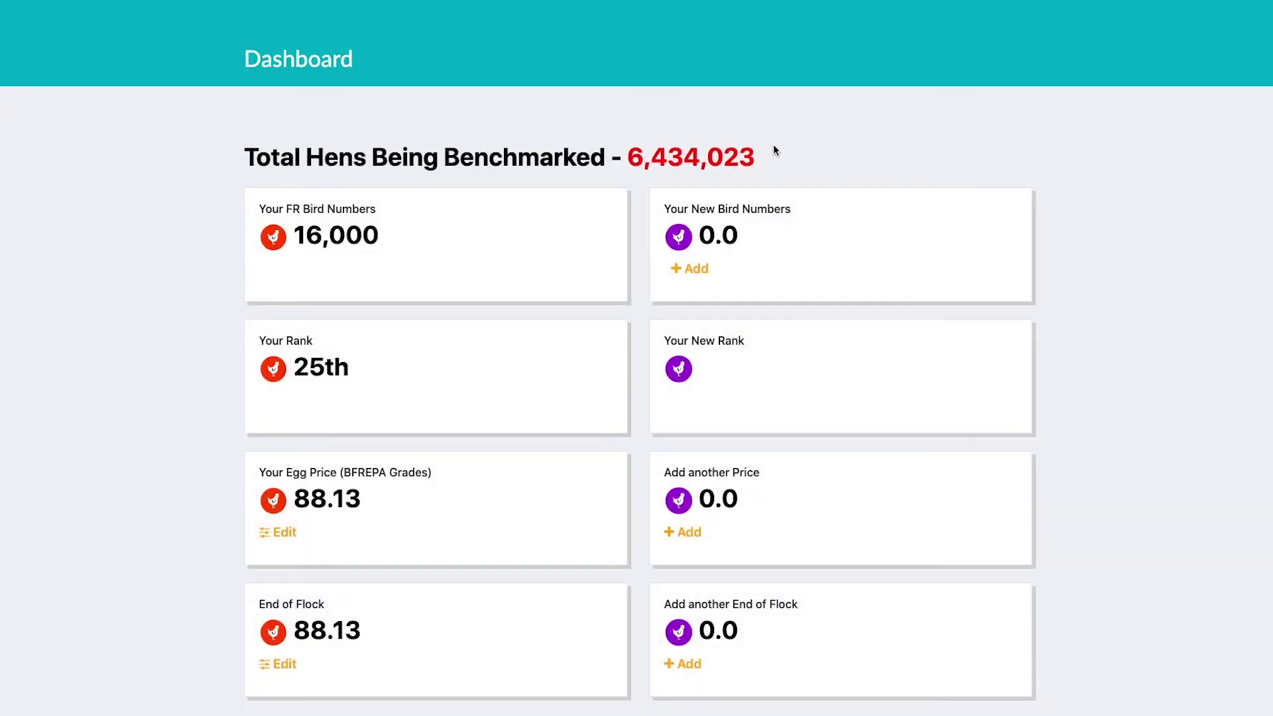
pyautogui.scroll(-2, 971, 191)
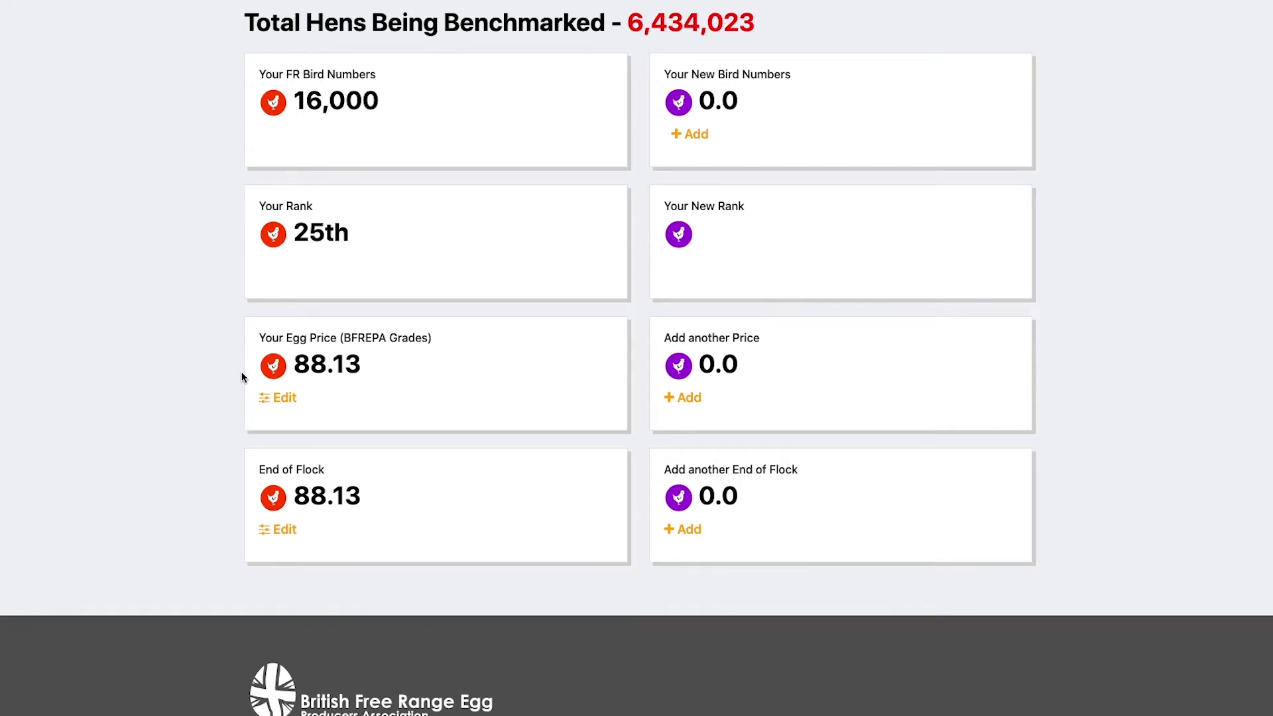
pyautogui.click(283, 399)
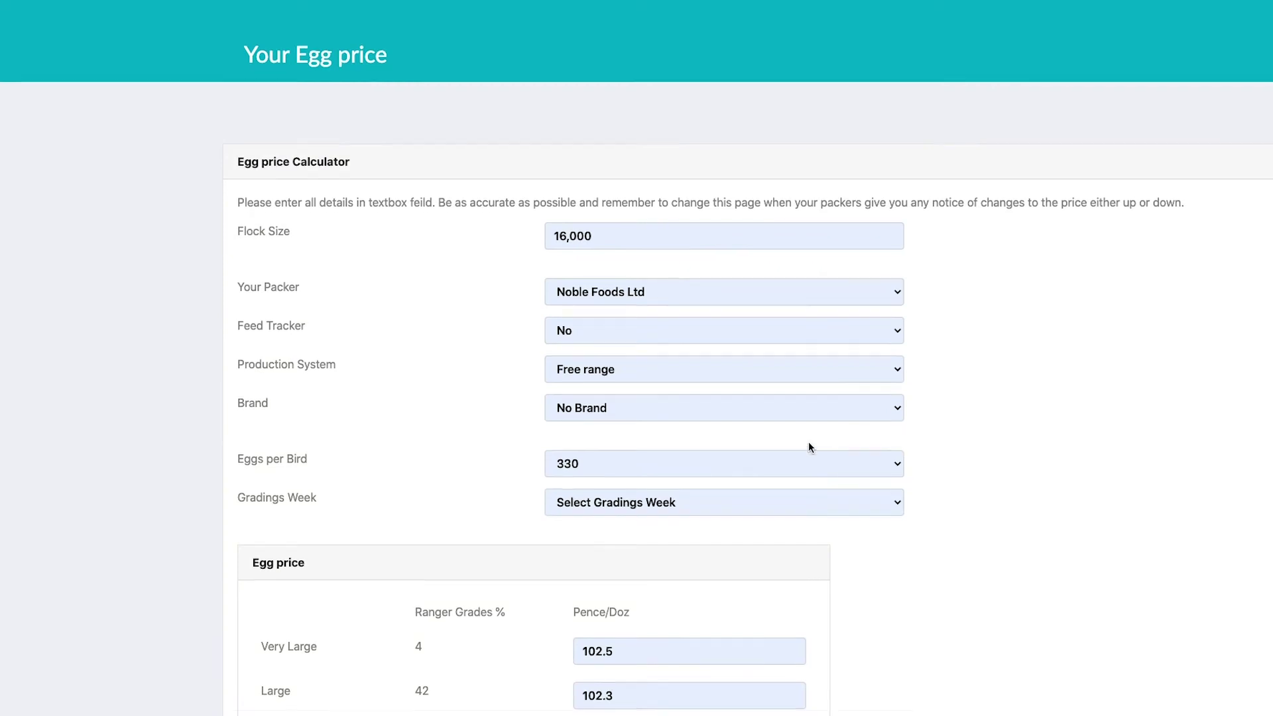
pyautogui.scroll(-4, 809, 445)
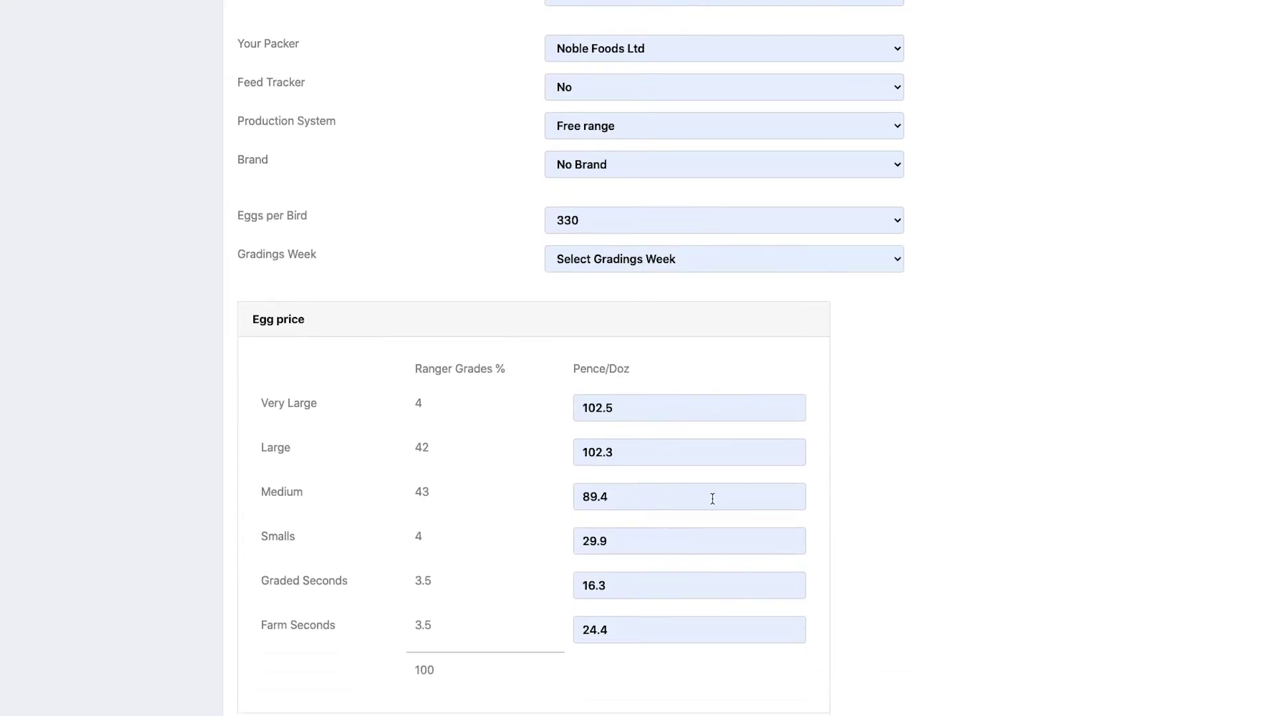
pyautogui.scroll(2, 477, 139)
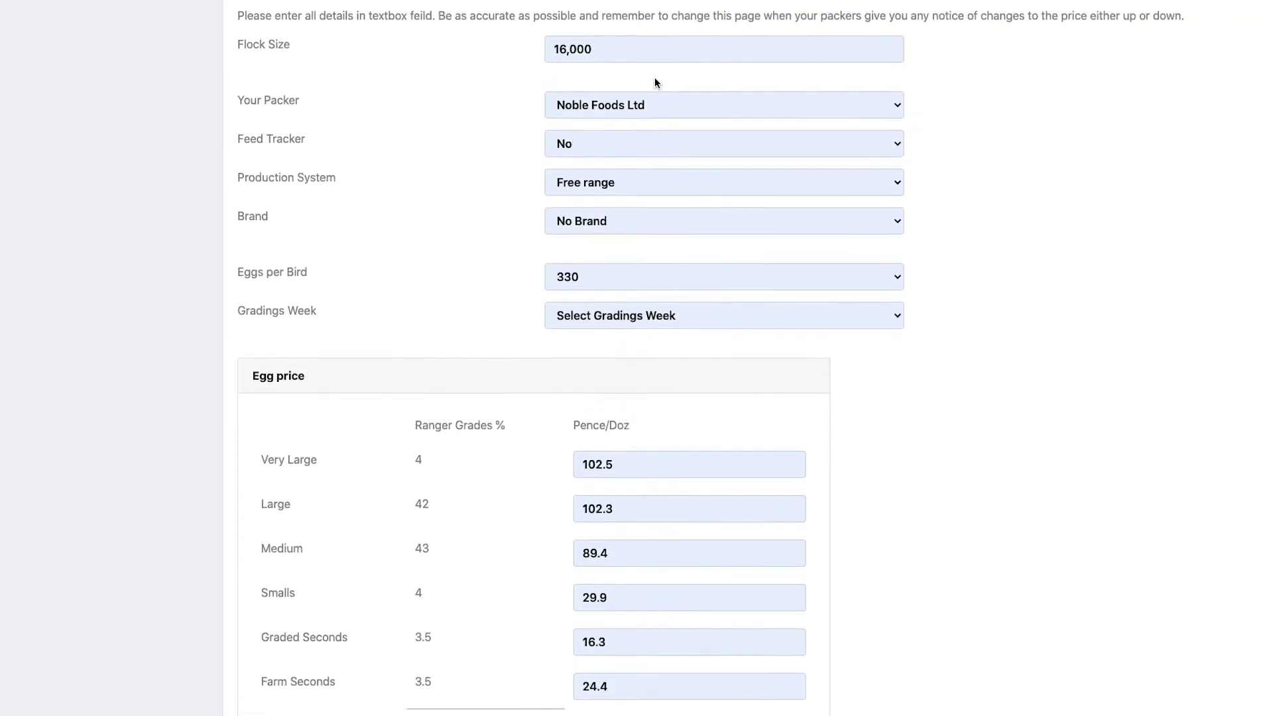
pyautogui.scroll(1, 654, 83)
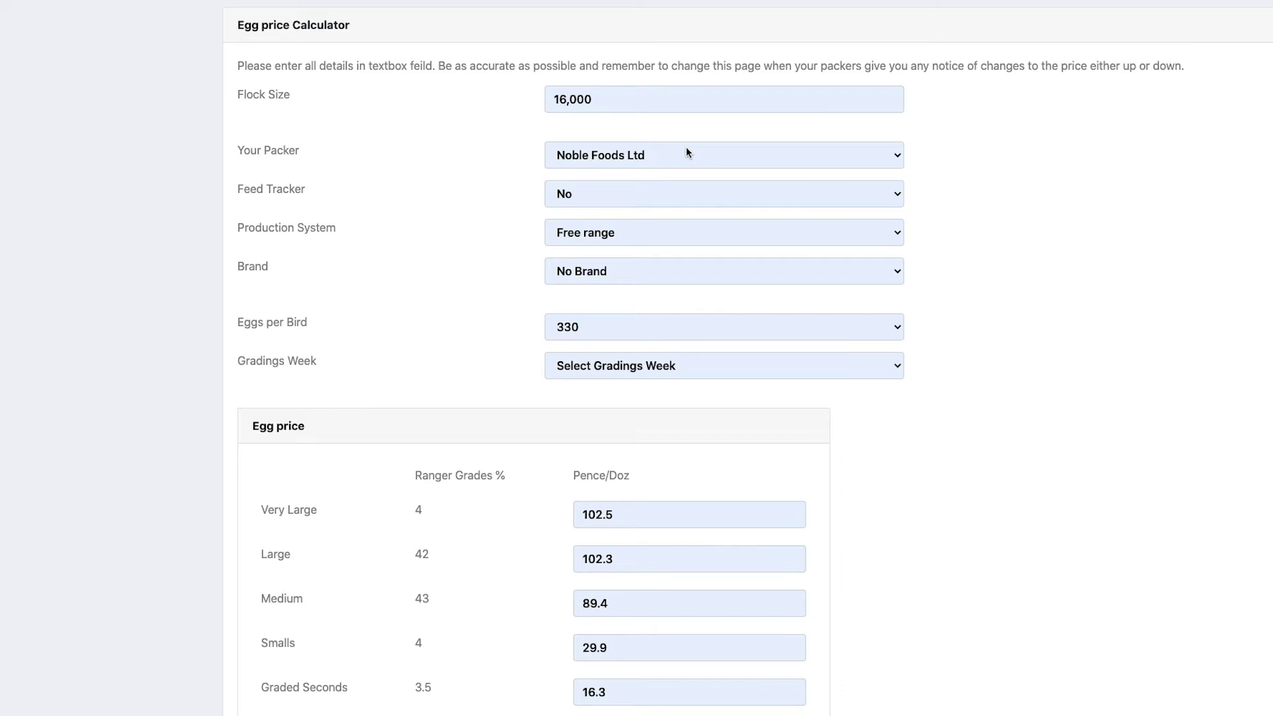
pyautogui.click(623, 195)
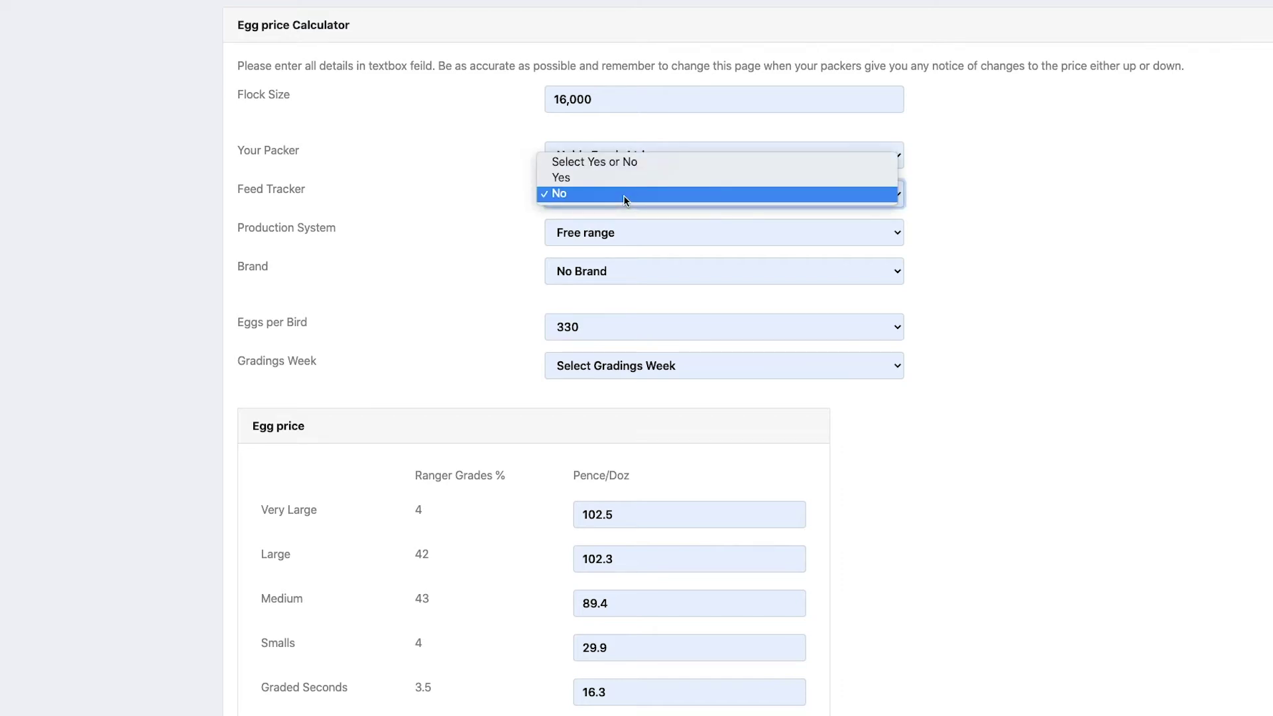
pyautogui.click(623, 194)
pyautogui.click(672, 240)
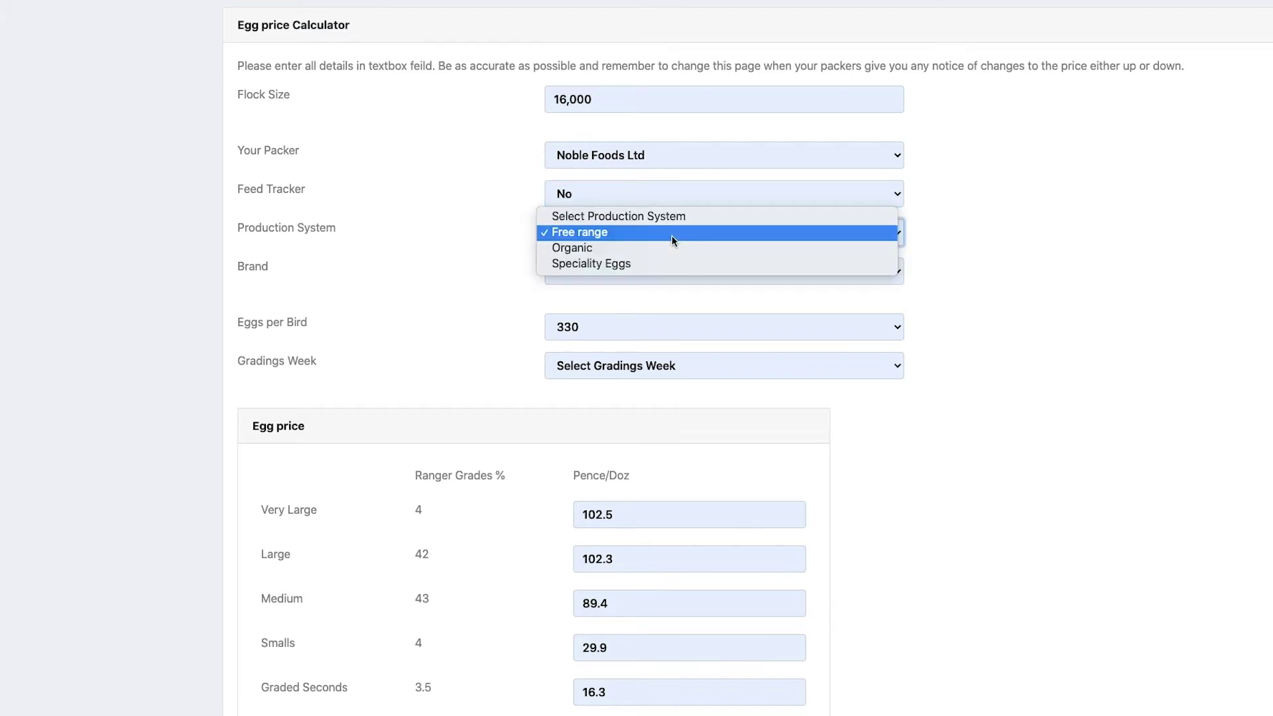
pyautogui.click(1053, 250)
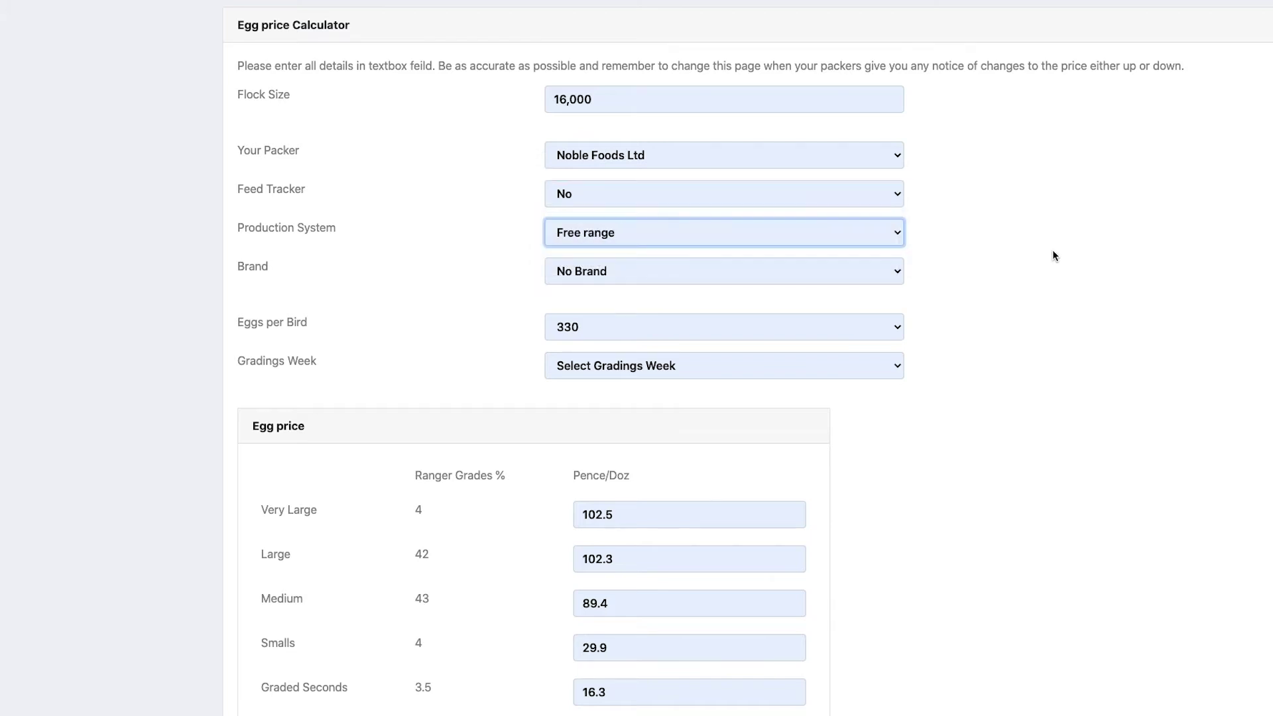
pyautogui.click(686, 272)
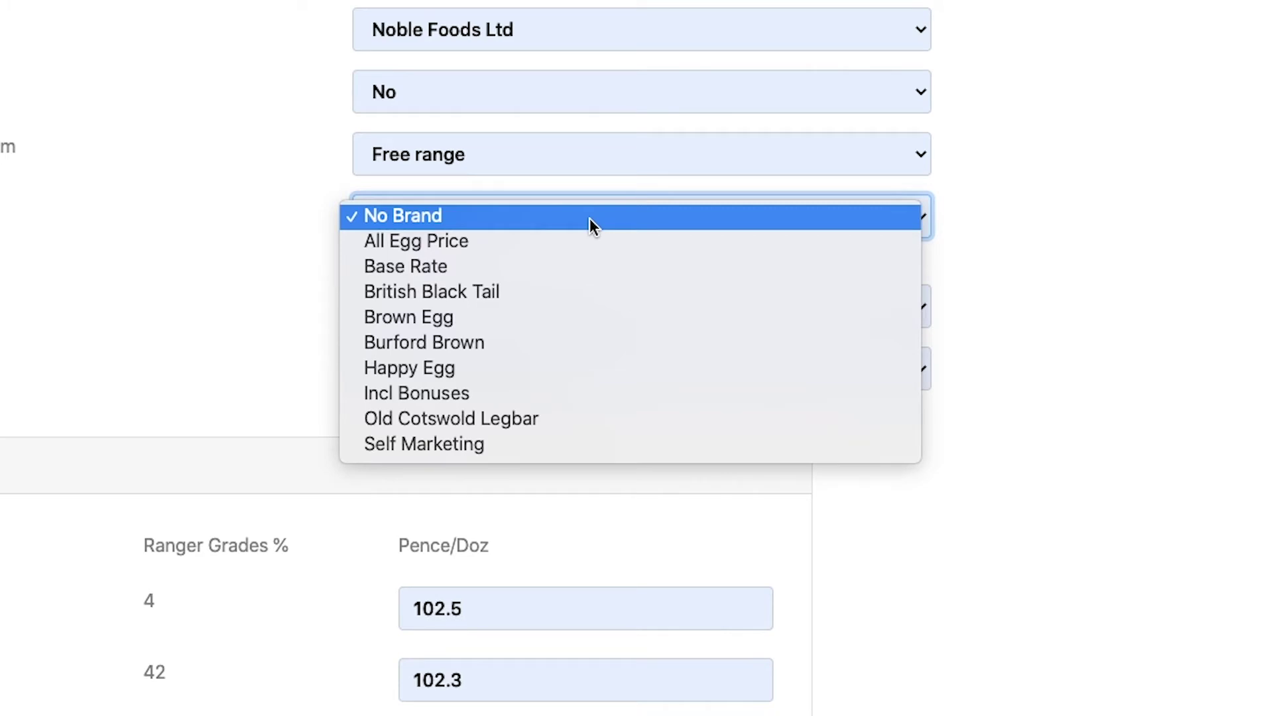
pyautogui.click(1262, 252)
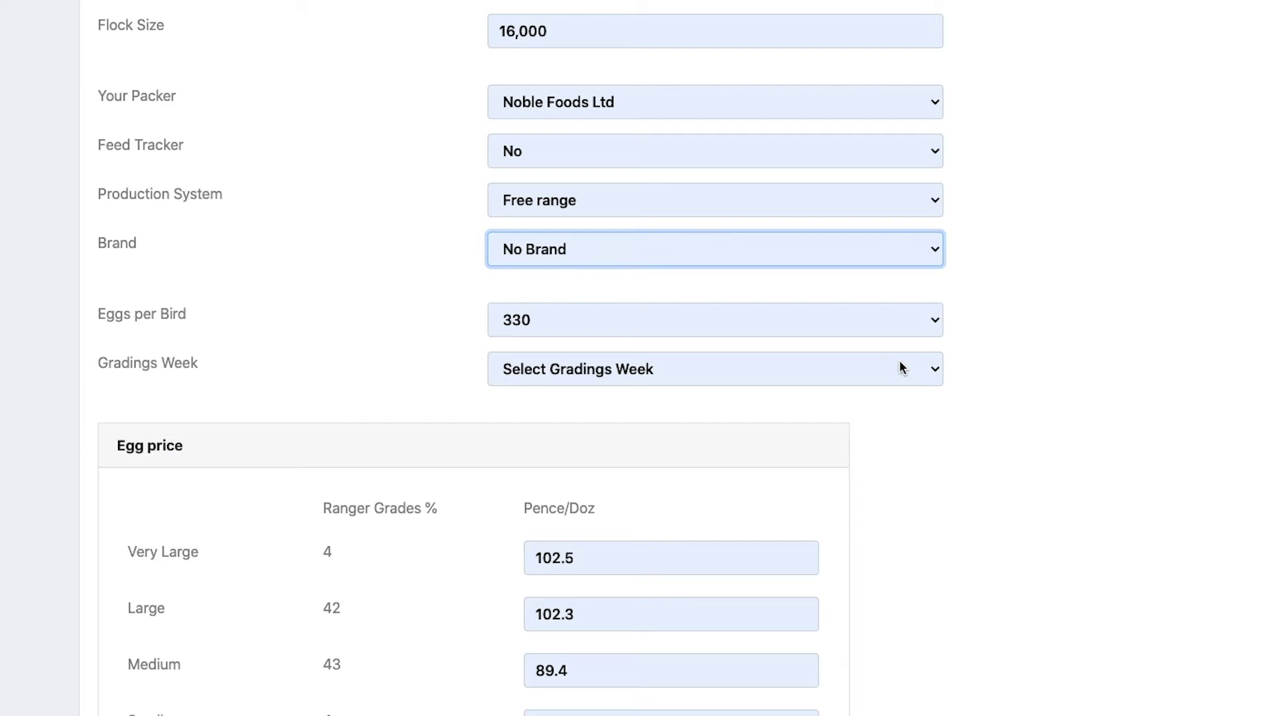
pyautogui.scroll(-3, 902, 260)
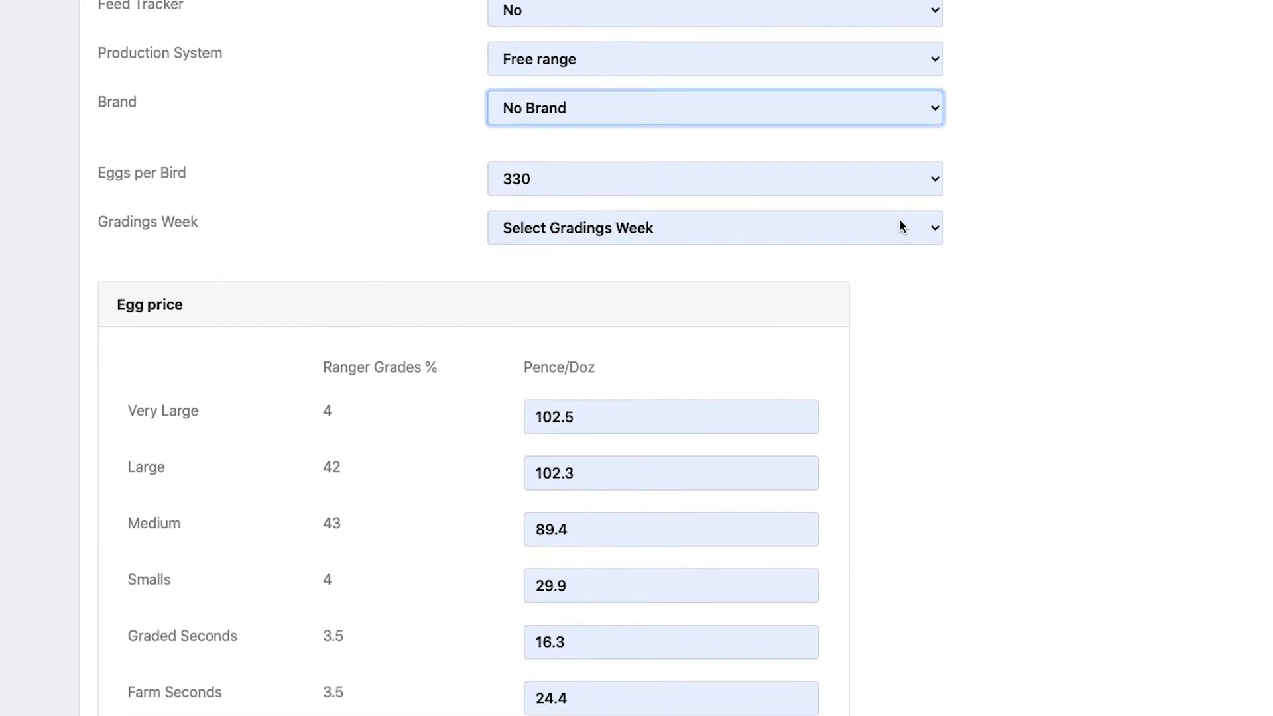
pyautogui.scroll(-2, 625, 306)
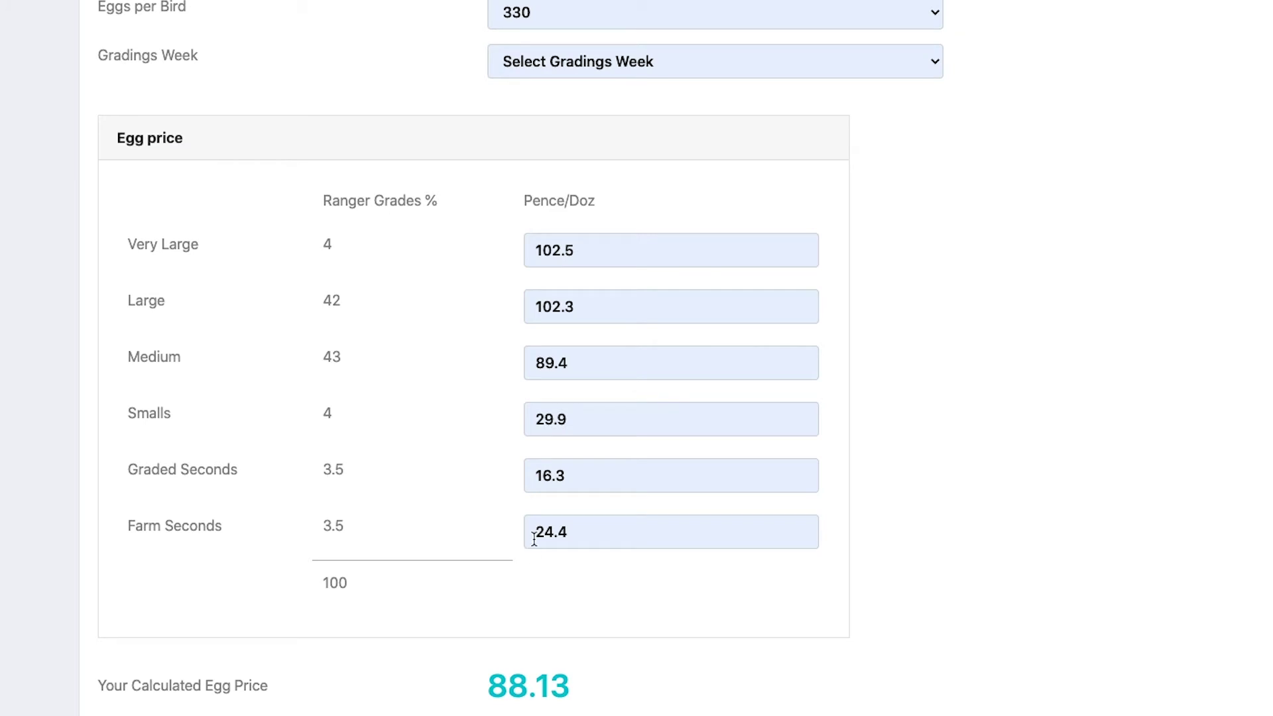
# Step: Submit the egg price form with the Very Large price unchanged, returning to the Dashboard
pyautogui.doubleClick(597, 247)
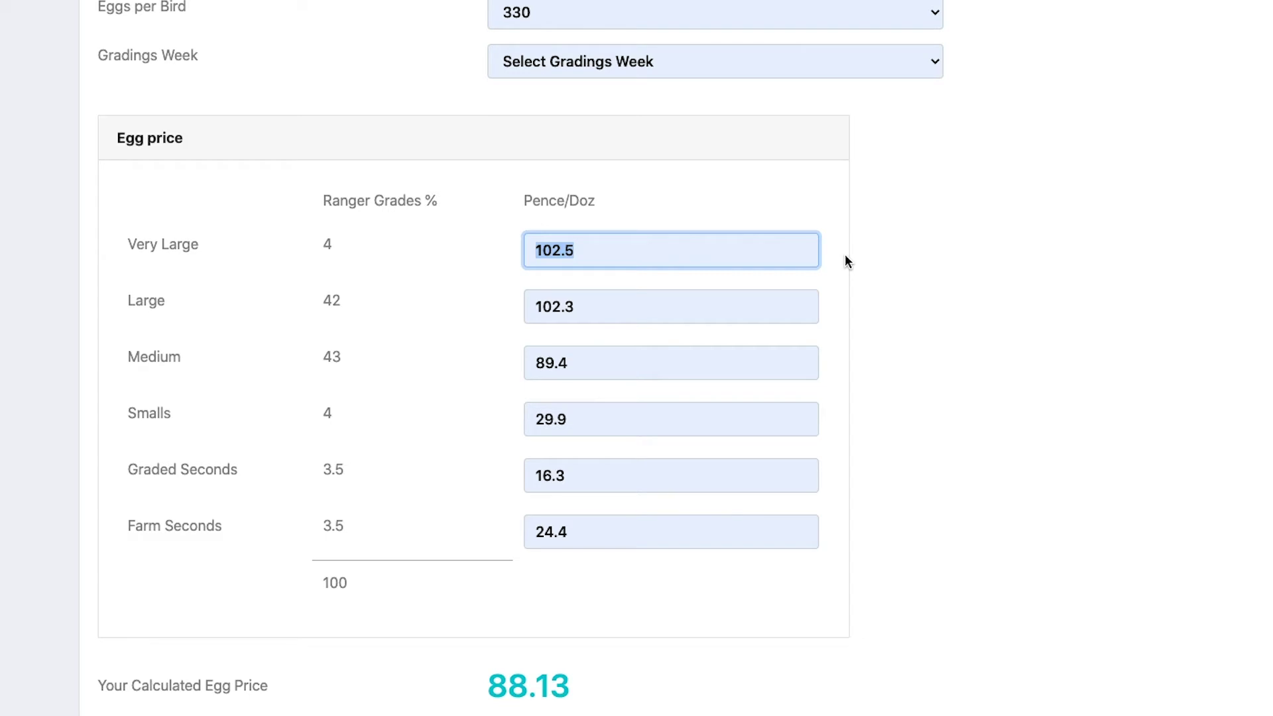
pyautogui.scroll(-3, 1080, 437)
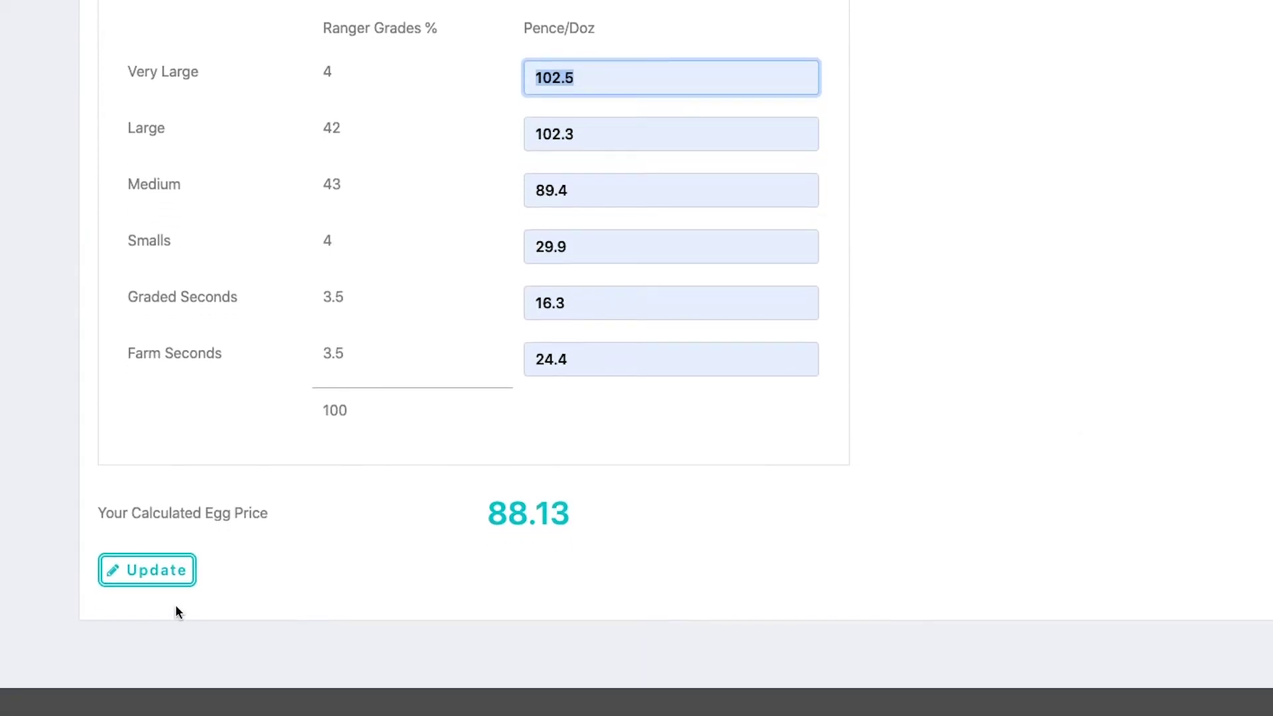
pyautogui.click(157, 573)
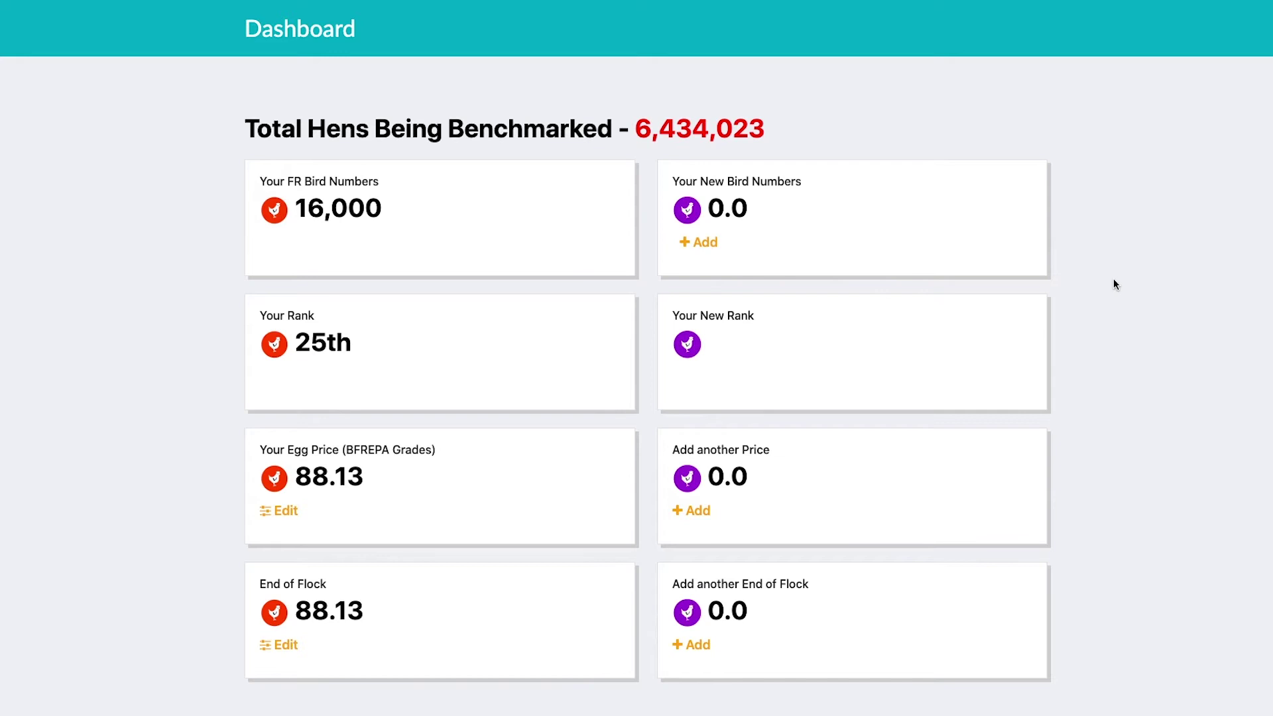
# Step: Resubmit the Egg Price calculator unchanged, then bring up the portal's page list
pyautogui.click(281, 513)
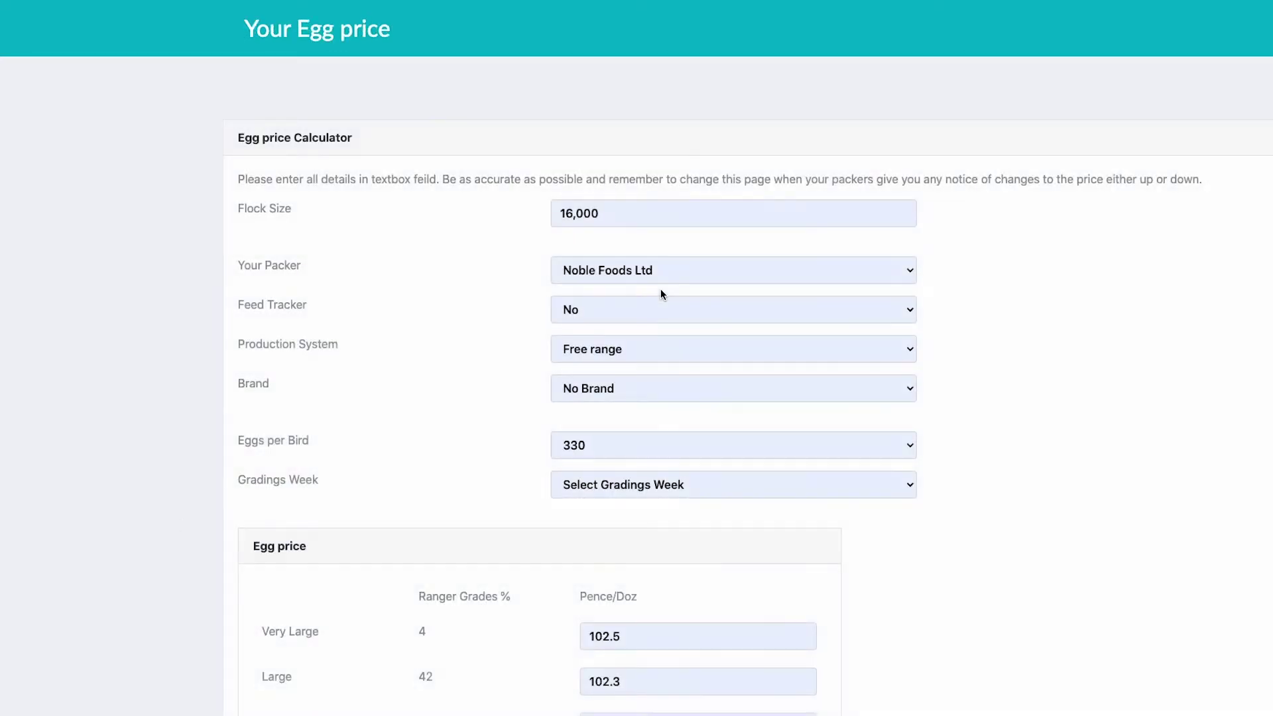
pyautogui.scroll(-8, 660, 289)
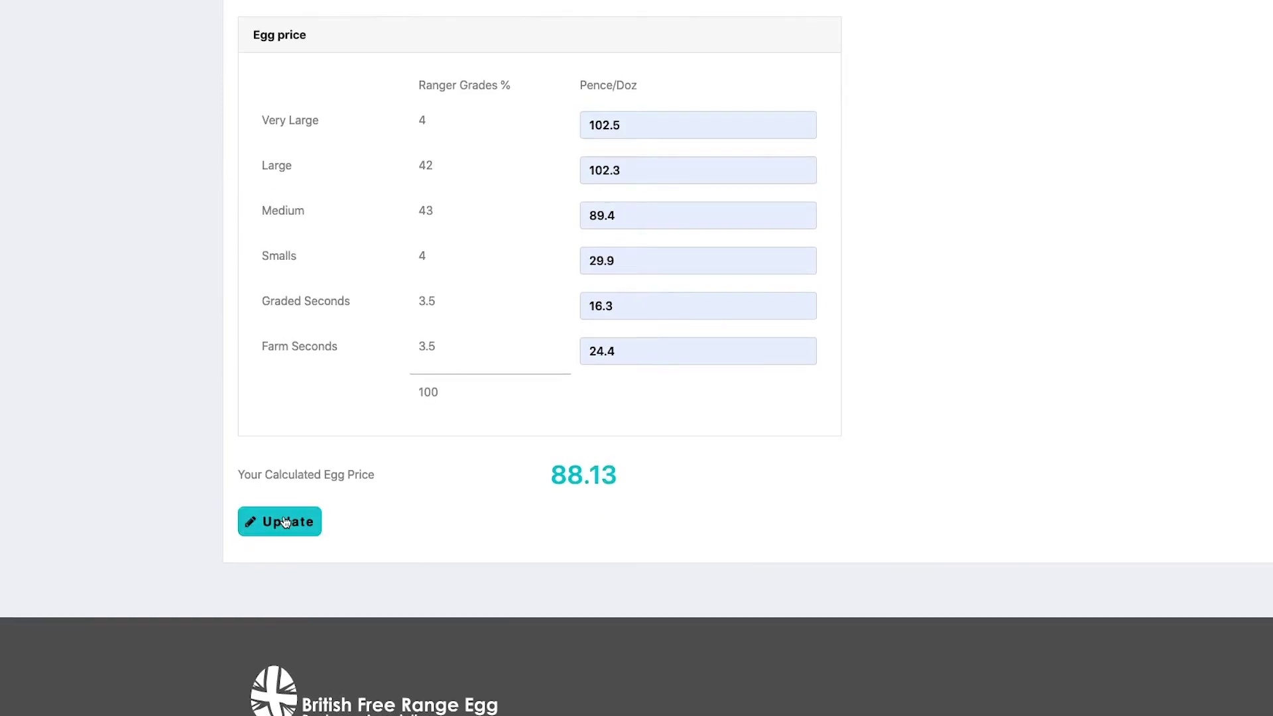
pyautogui.scroll(8, 850, 323)
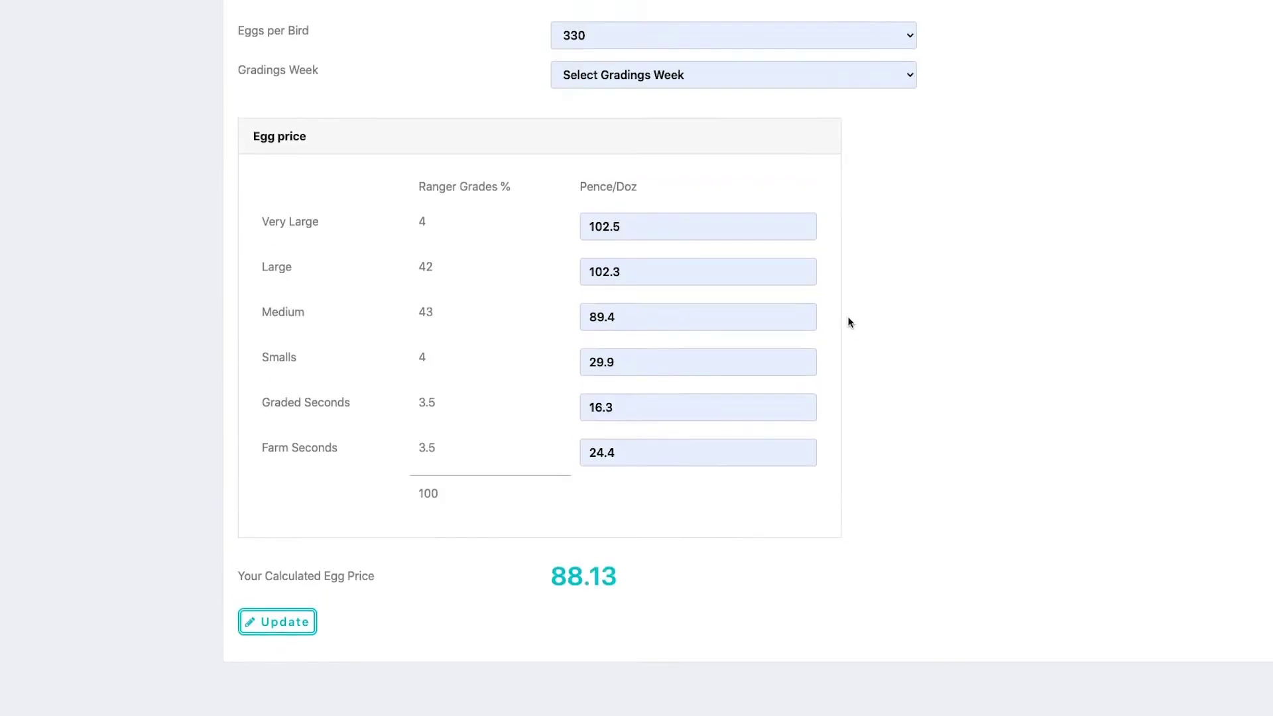
pyautogui.scroll(-5, 850, 323)
pyautogui.scroll(-1, 850, 323)
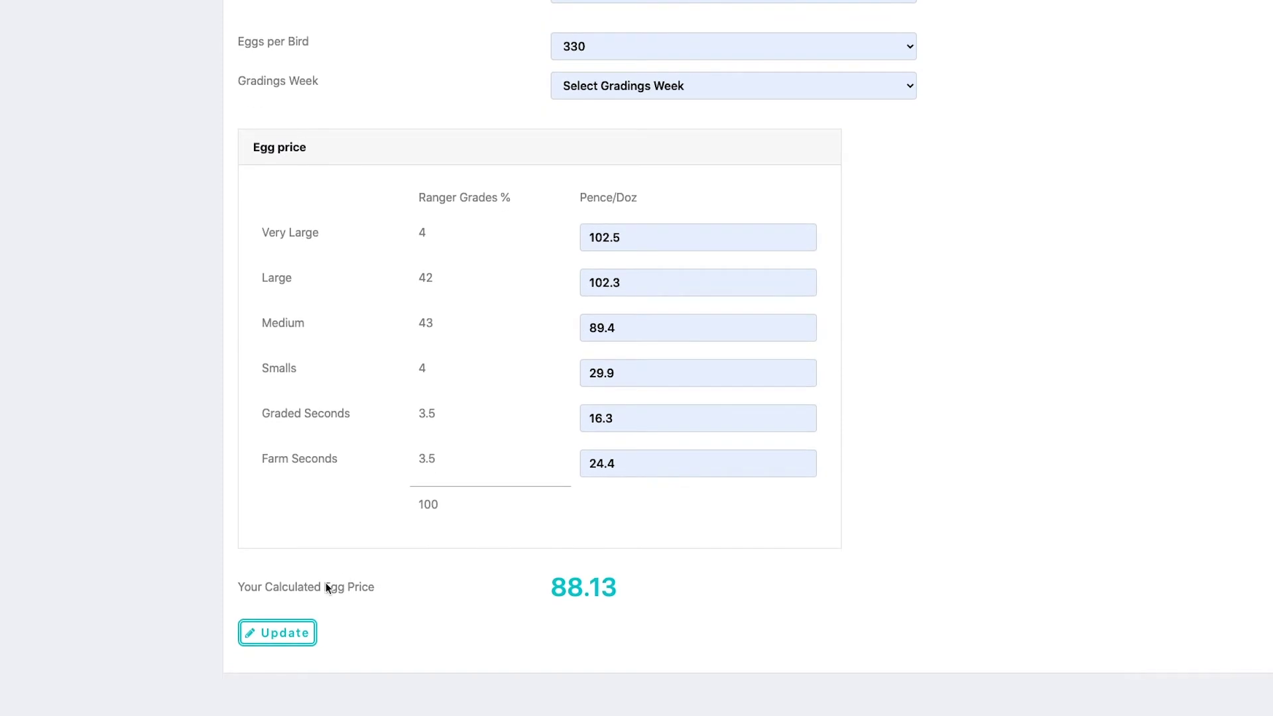
pyautogui.click(284, 637)
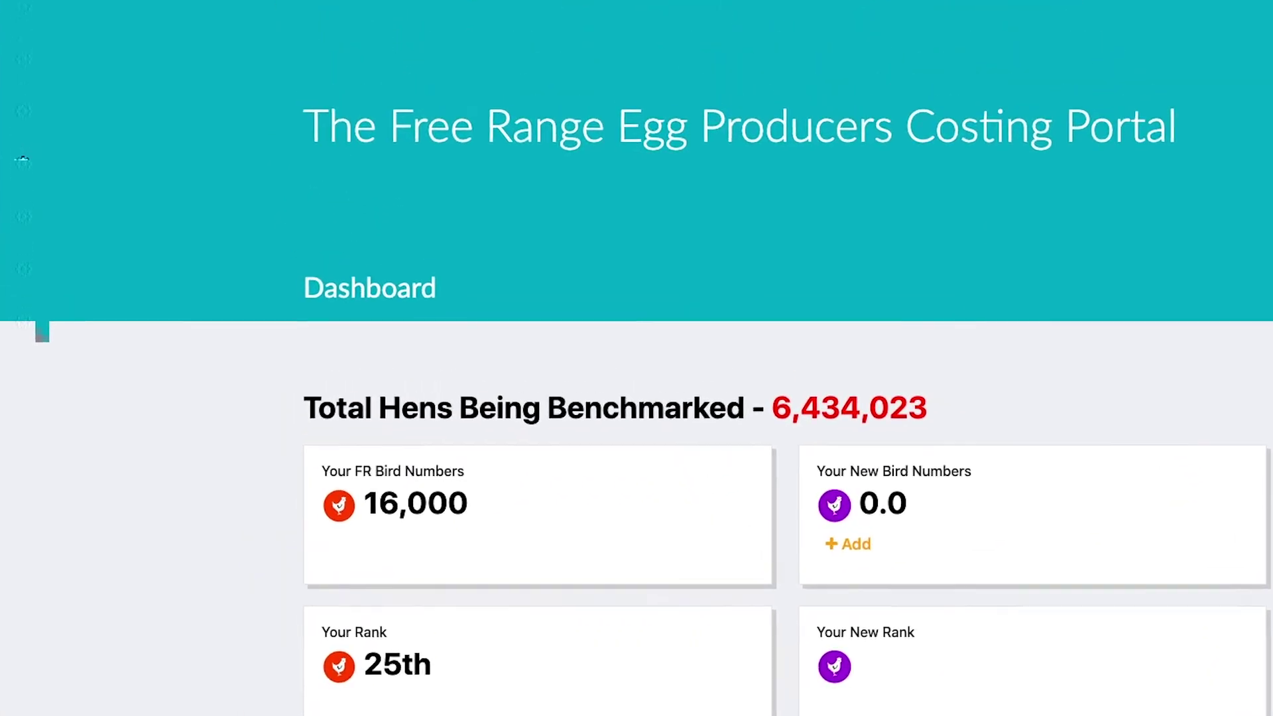
pyautogui.click(12, 3)
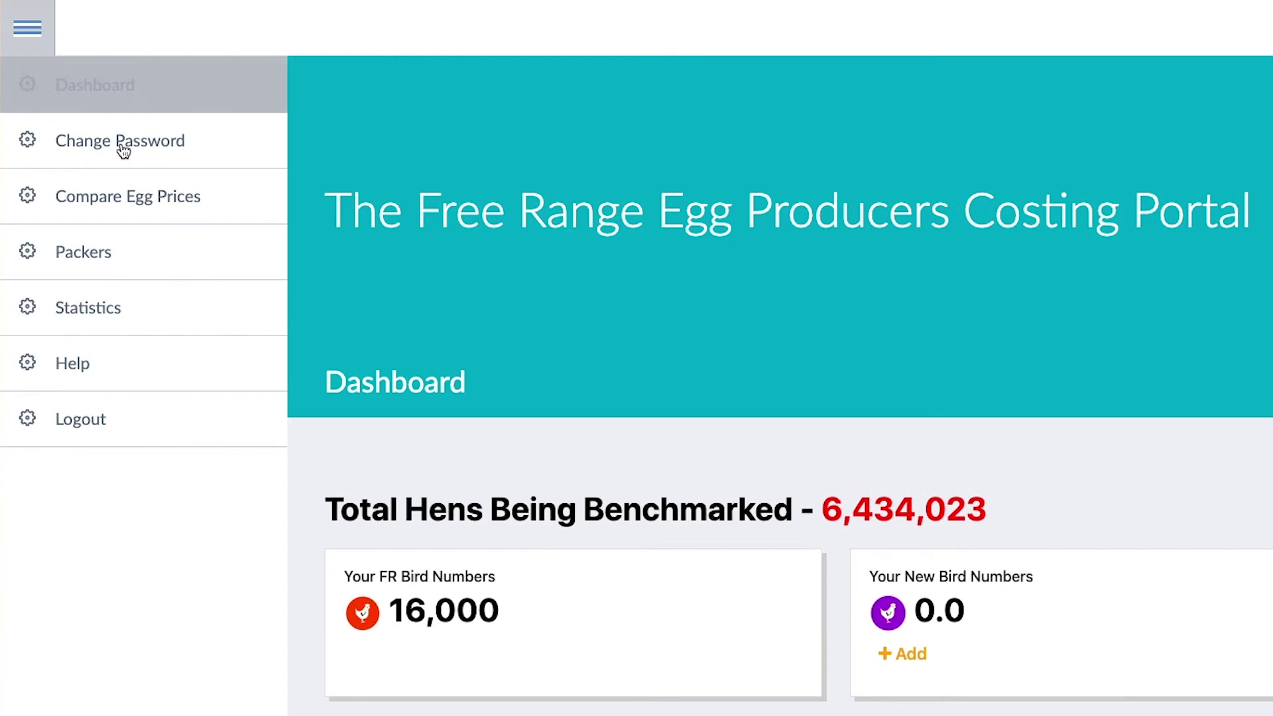
# Step: Open the Free Range Egg Prices ranking from Compare Egg Prices
pyautogui.click(130, 199)
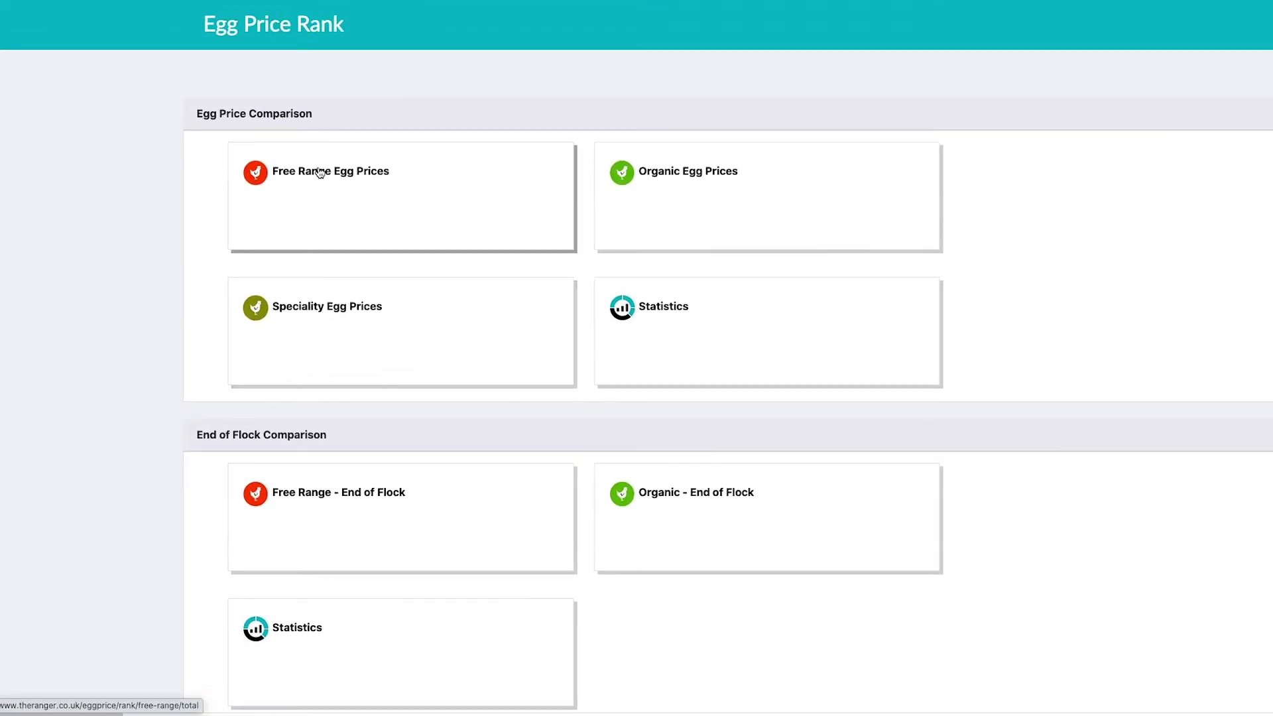
pyautogui.click(319, 171)
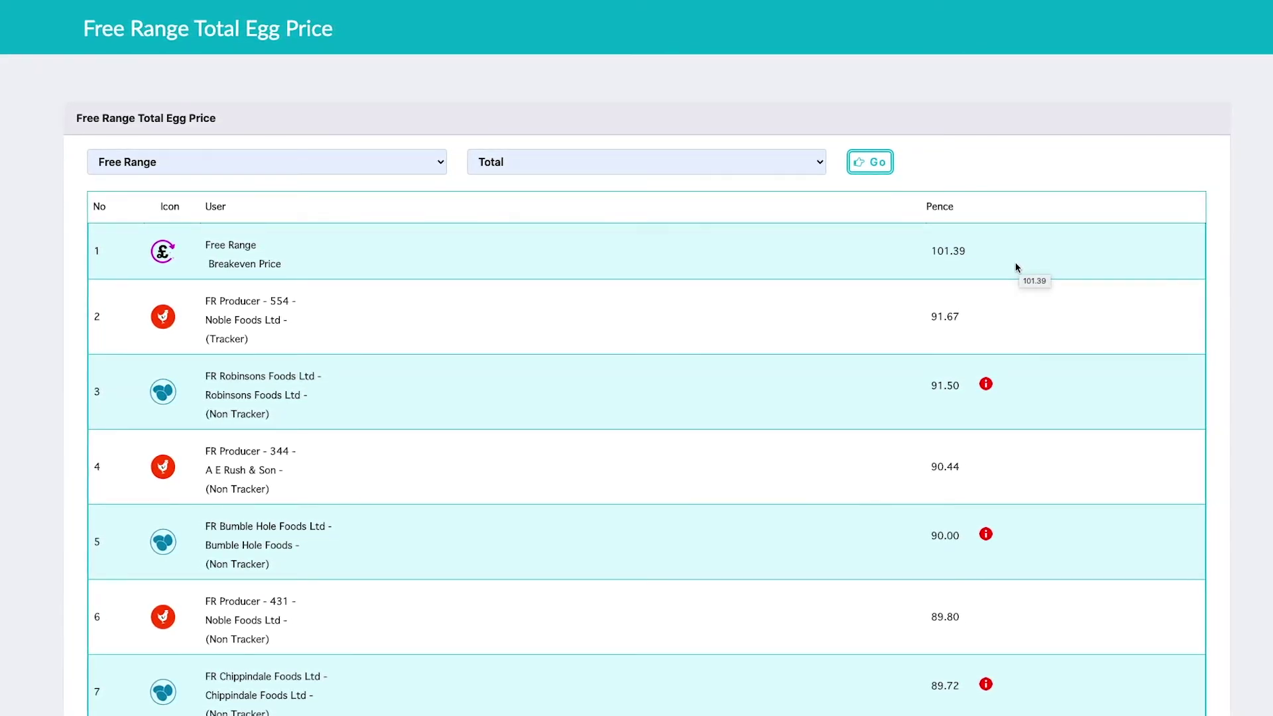
pyautogui.scroll(-1, 1015, 268)
pyautogui.scroll(1, 1015, 268)
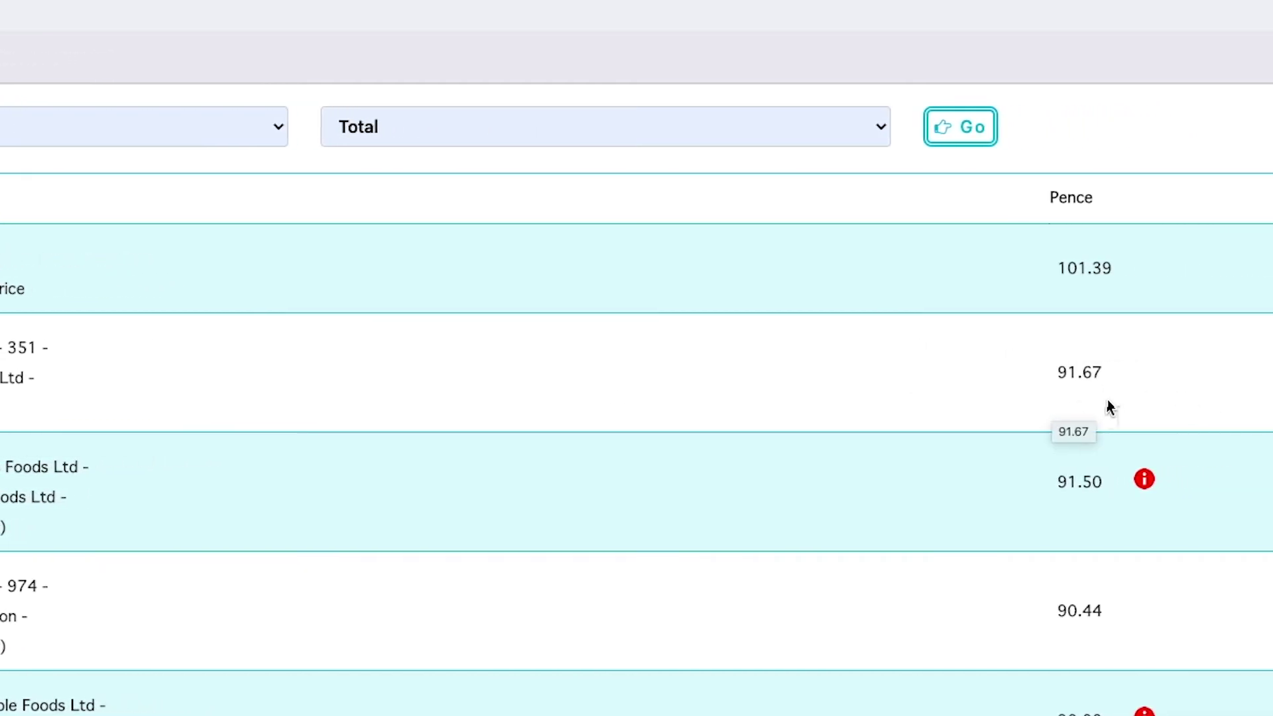
pyautogui.scroll(-3, 199, 441)
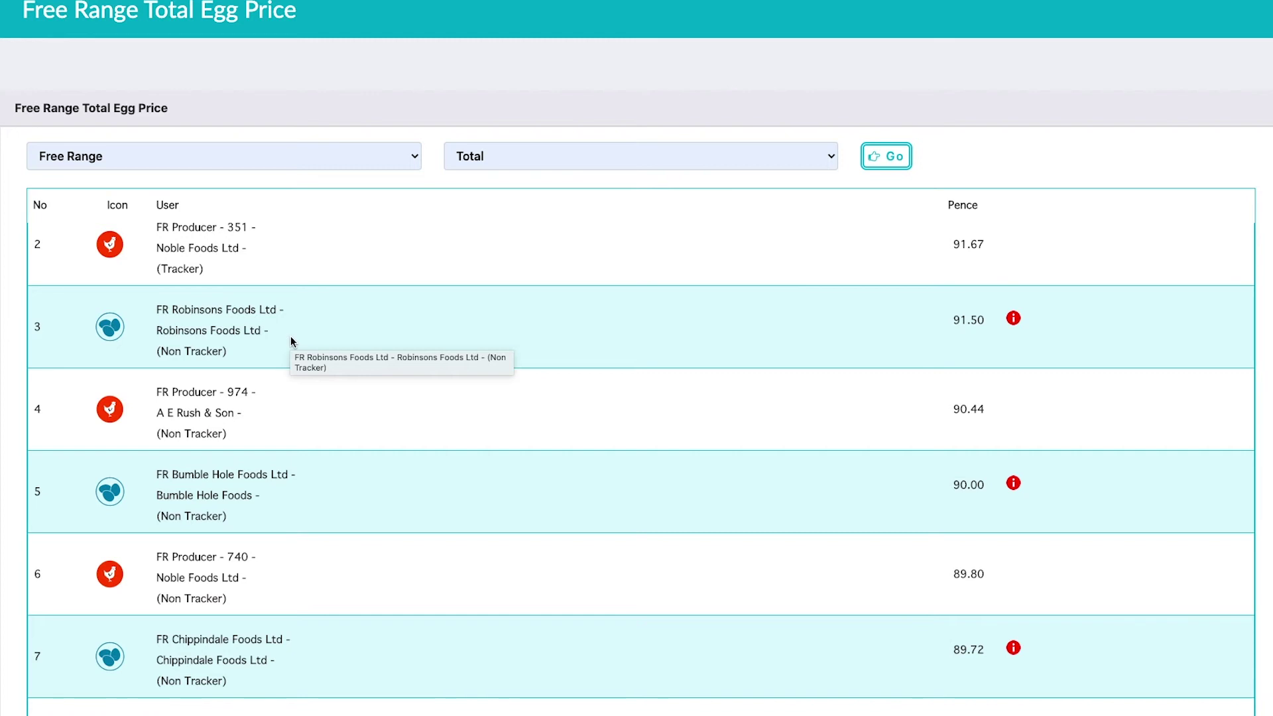
# Step: Scroll the Free Range Total Egg Price ranking to your 88.13 pence at 25th, then open the sidebar
pyautogui.scroll(-4, 291, 342)
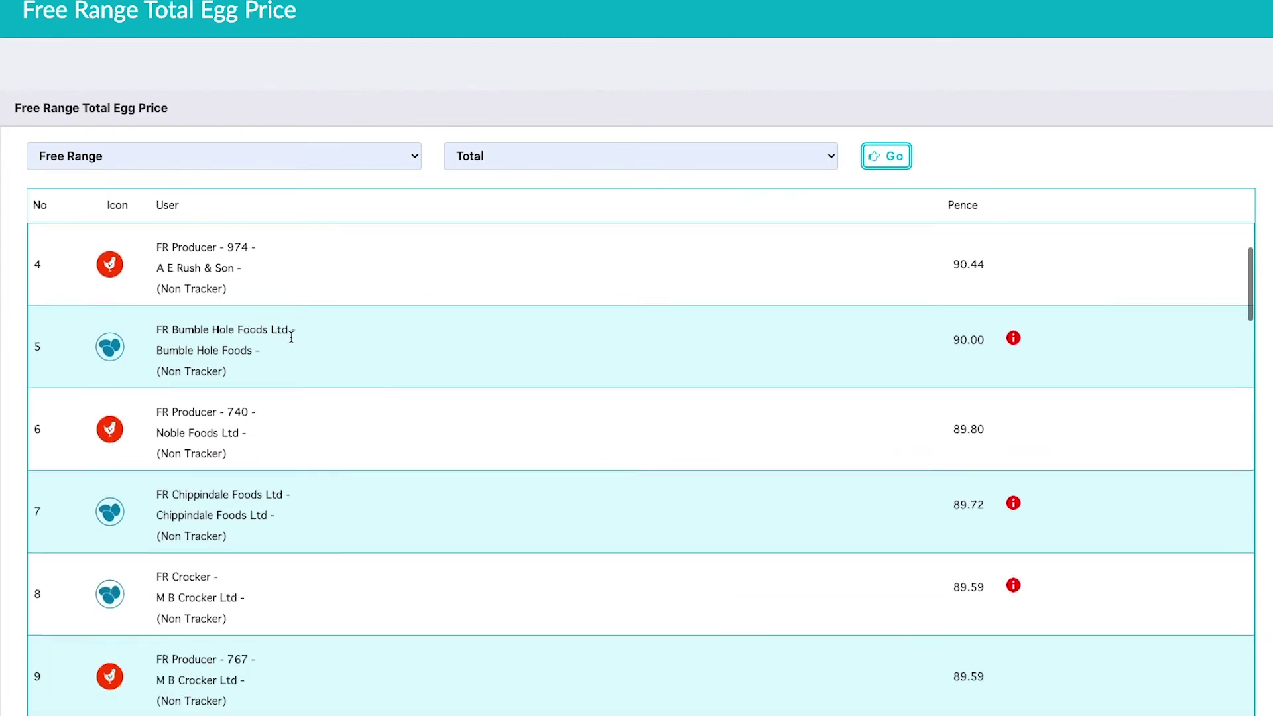
pyautogui.scroll(-1, 291, 337)
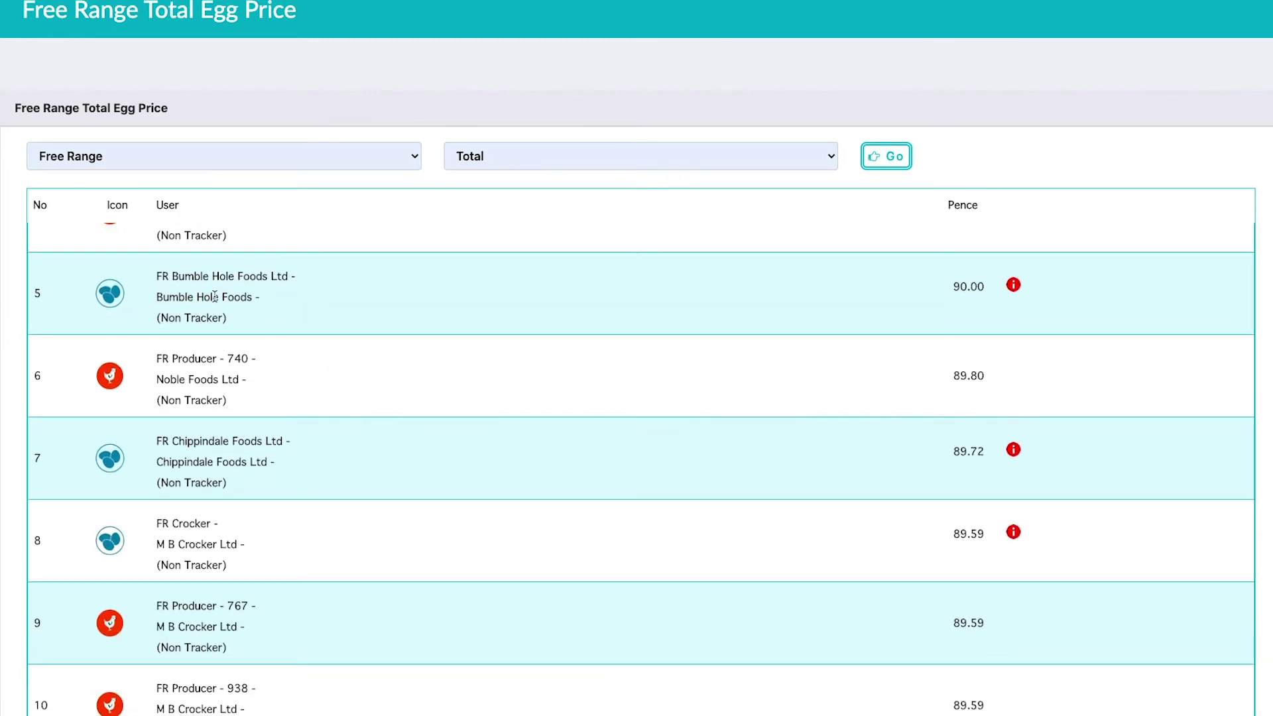
pyautogui.scroll(-5, 214, 296)
pyautogui.scroll(-9, 214, 296)
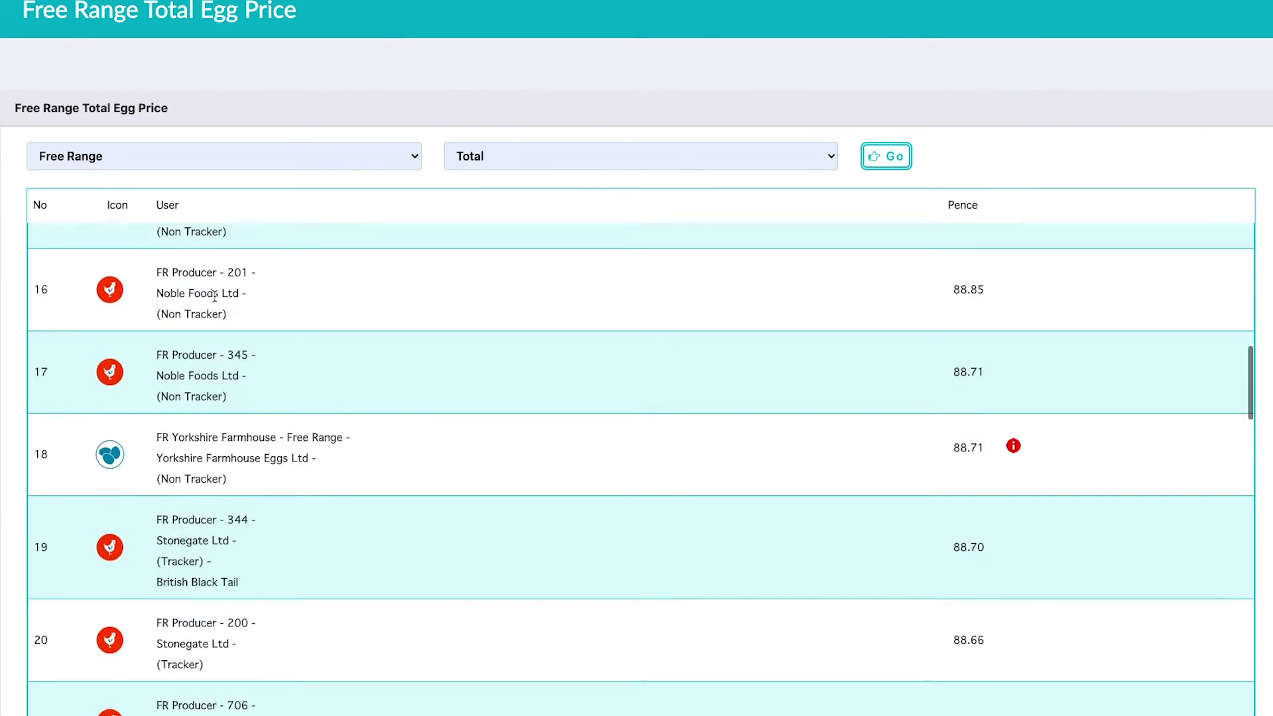
pyautogui.scroll(-8, 214, 296)
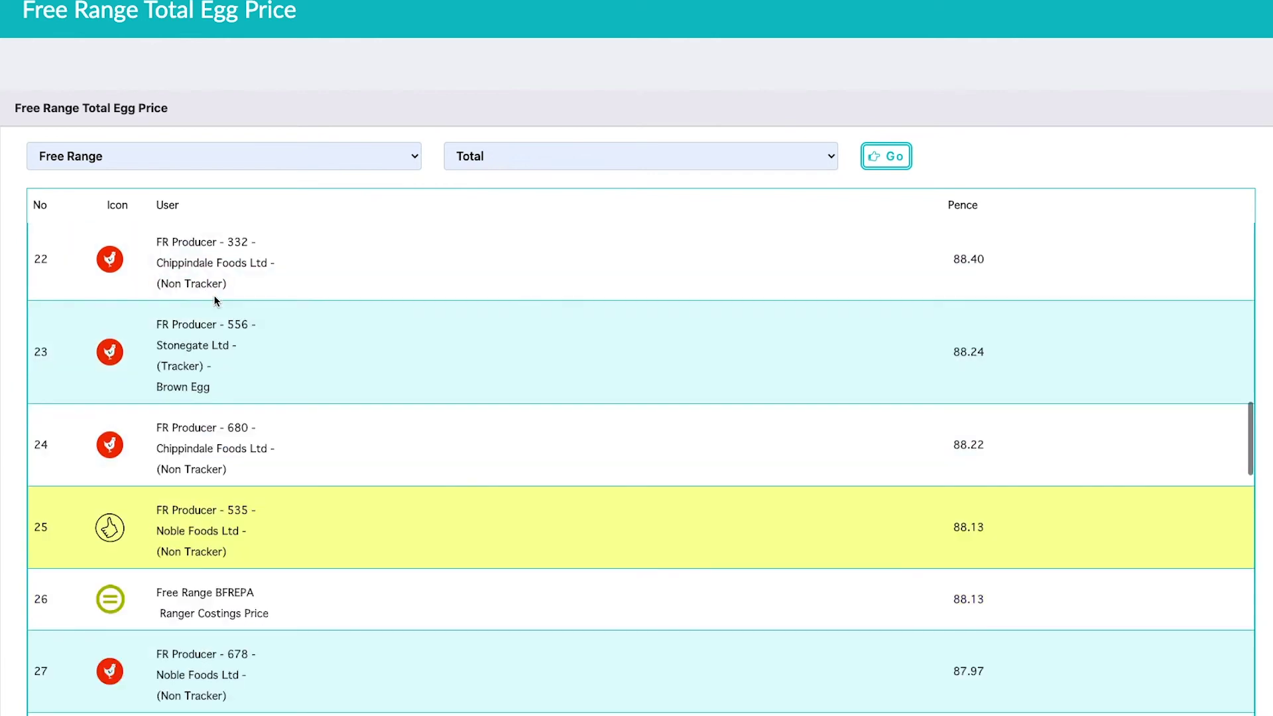
pyautogui.scroll(-1, 214, 300)
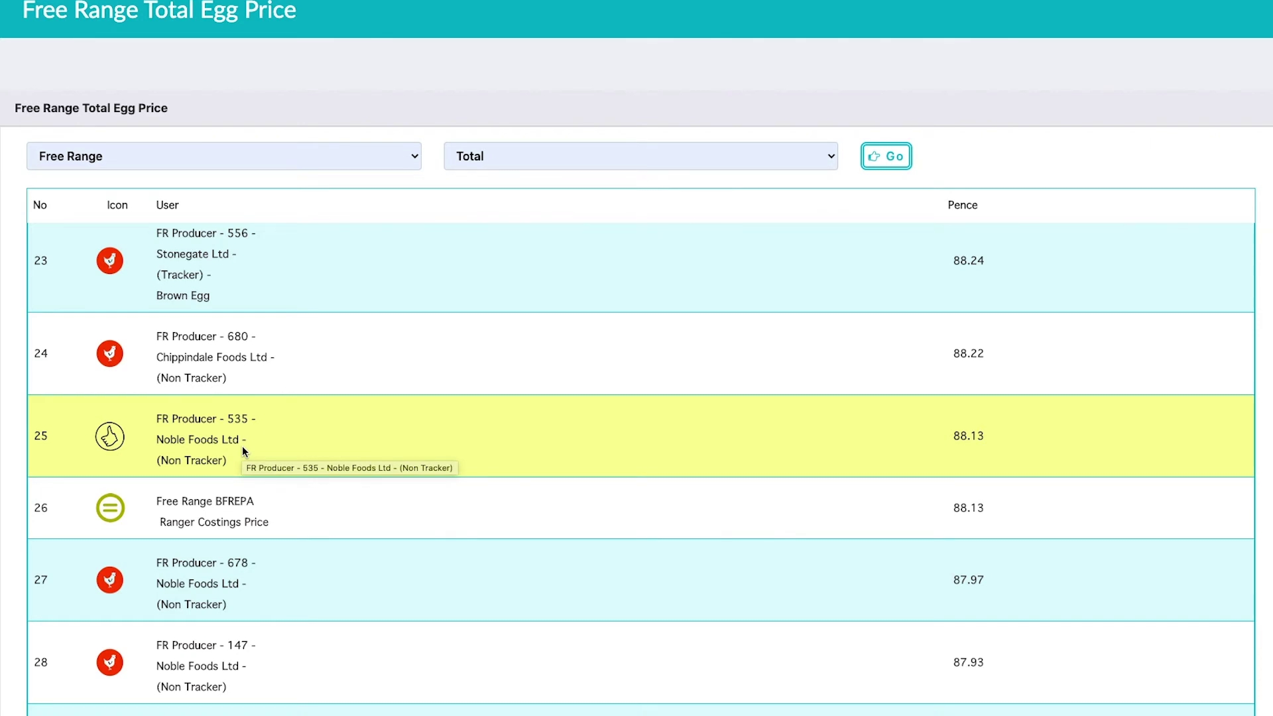
pyautogui.scroll(-1, 242, 446)
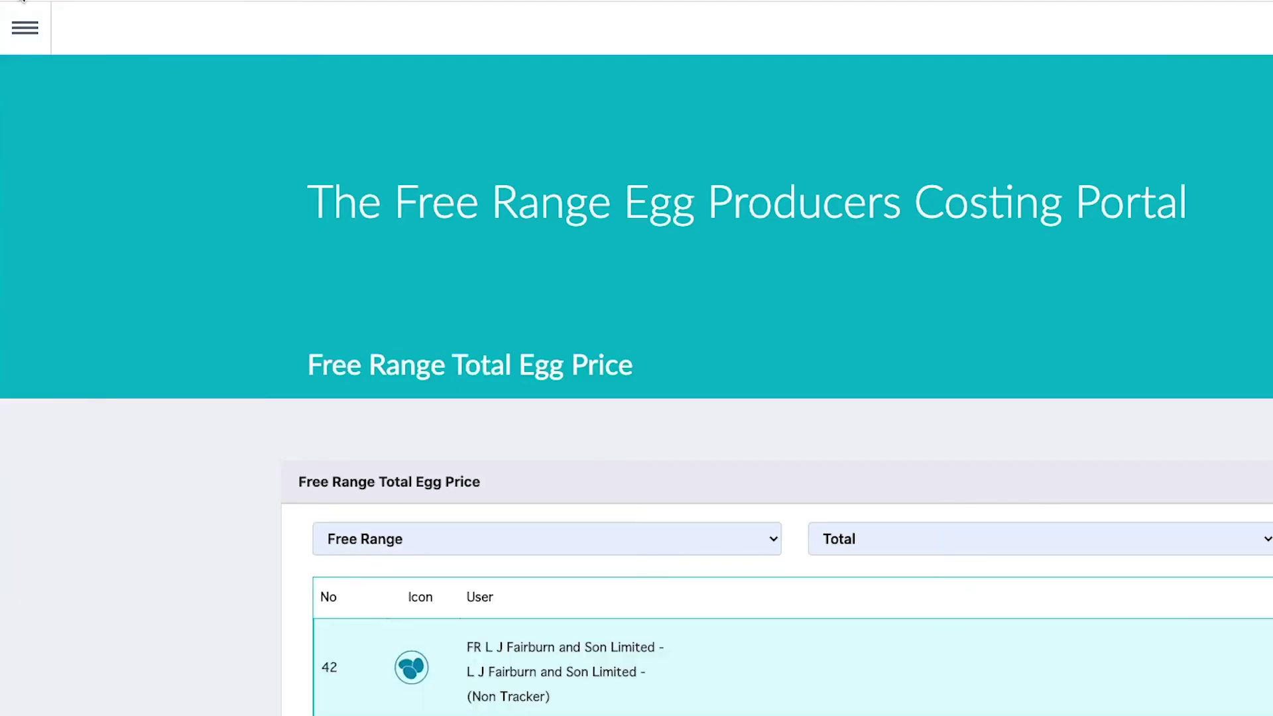
pyautogui.click(41, 49)
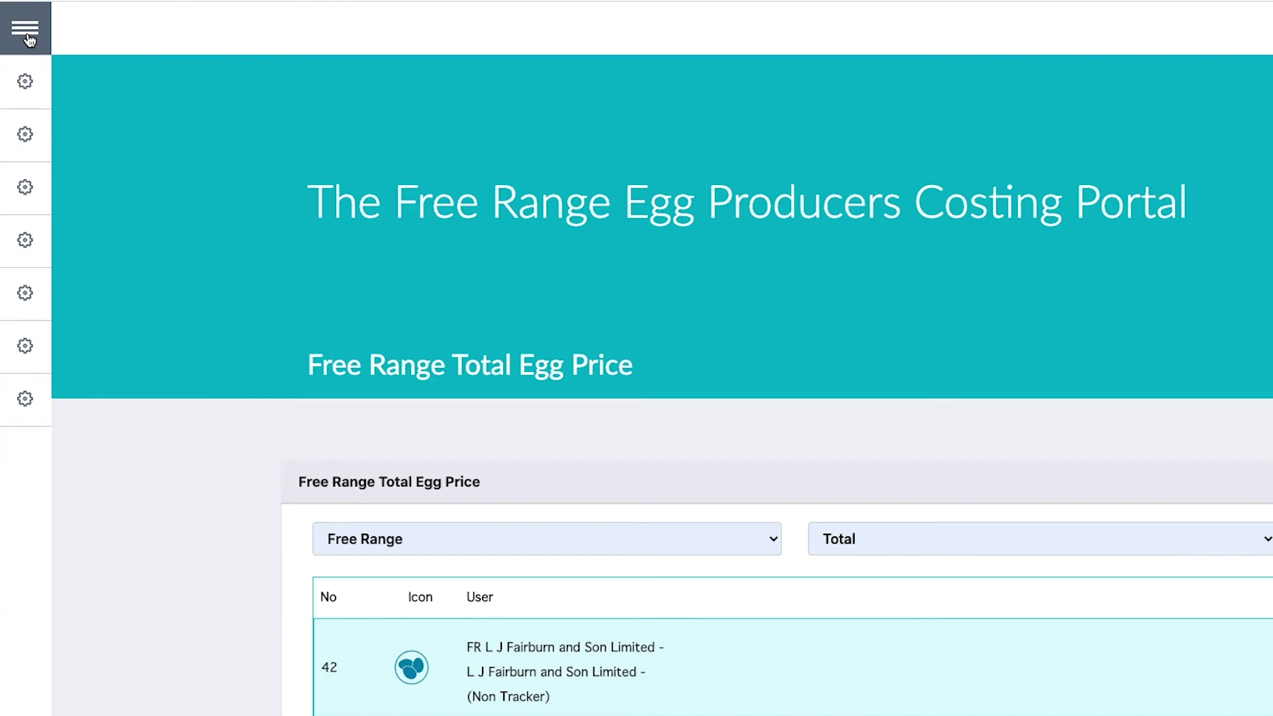
# Step: Go to the Dashboard showing rank 25th and 88.13 egg price
pyautogui.click(77, 85)
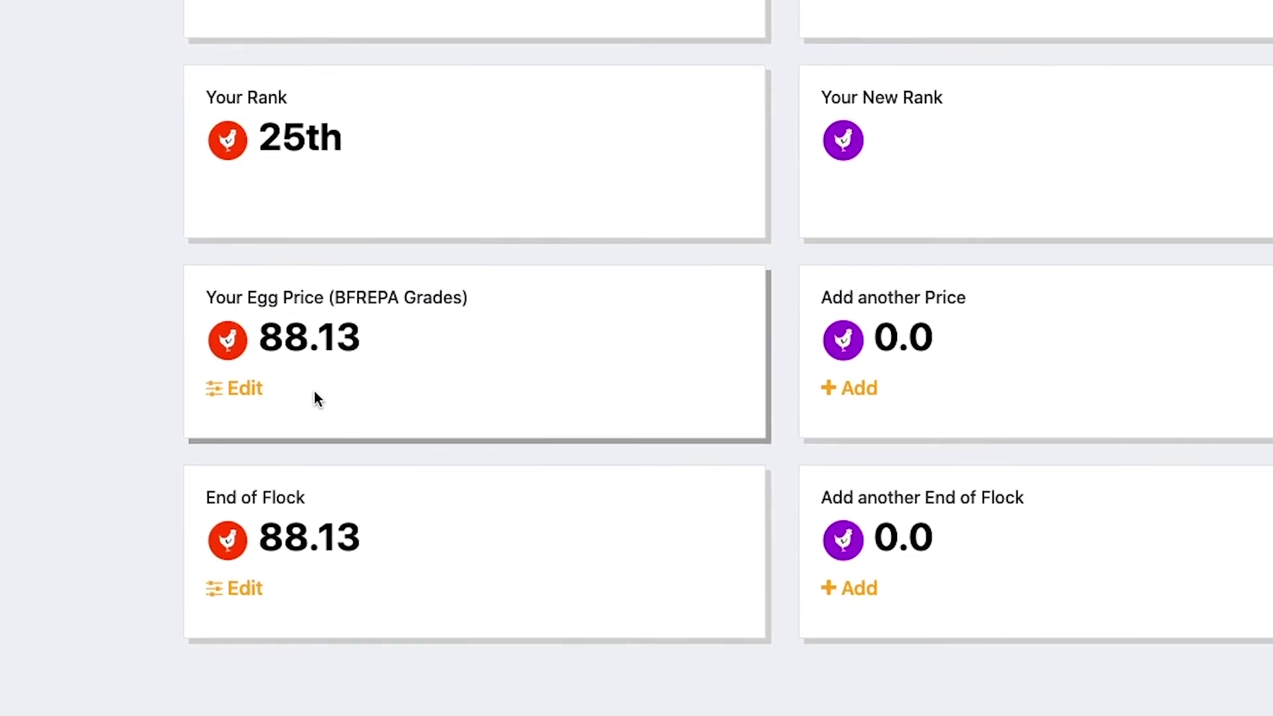
# Step: Open the End of Flock calculator and check the Packer list, keeping Feed Tracker at Yes
pyautogui.click(244, 597)
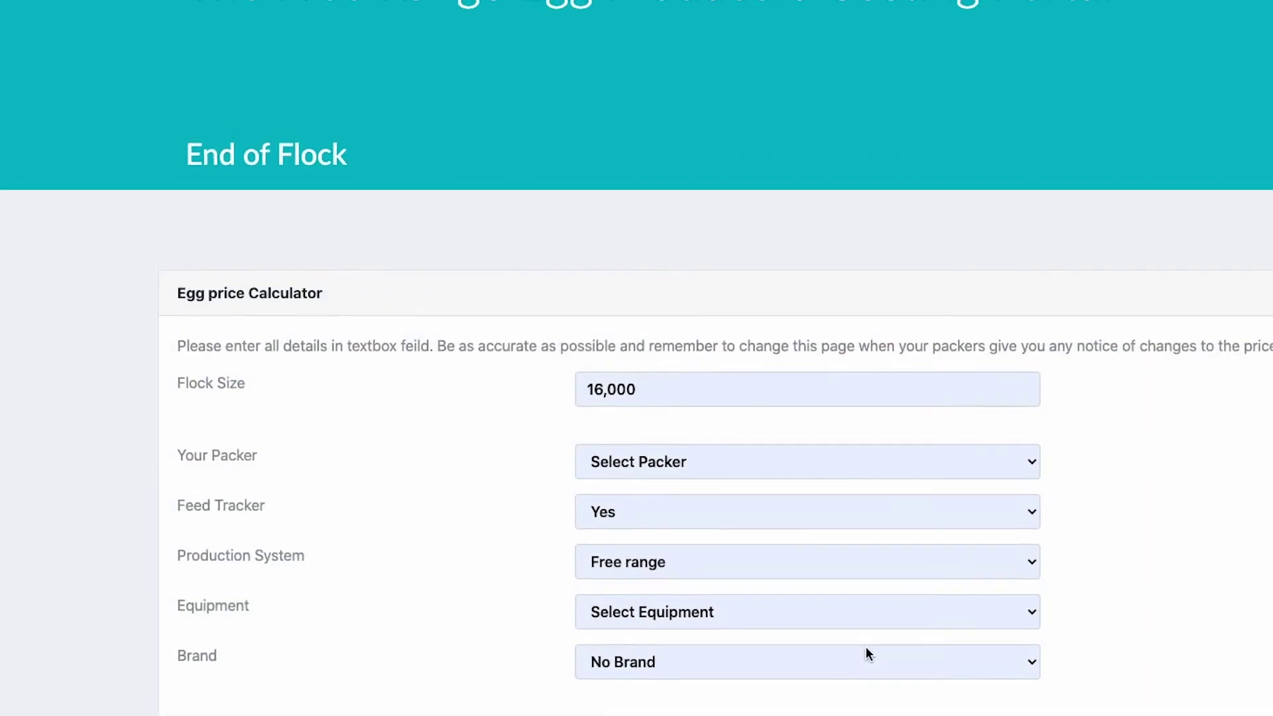
pyautogui.scroll(-3, 1233, 618)
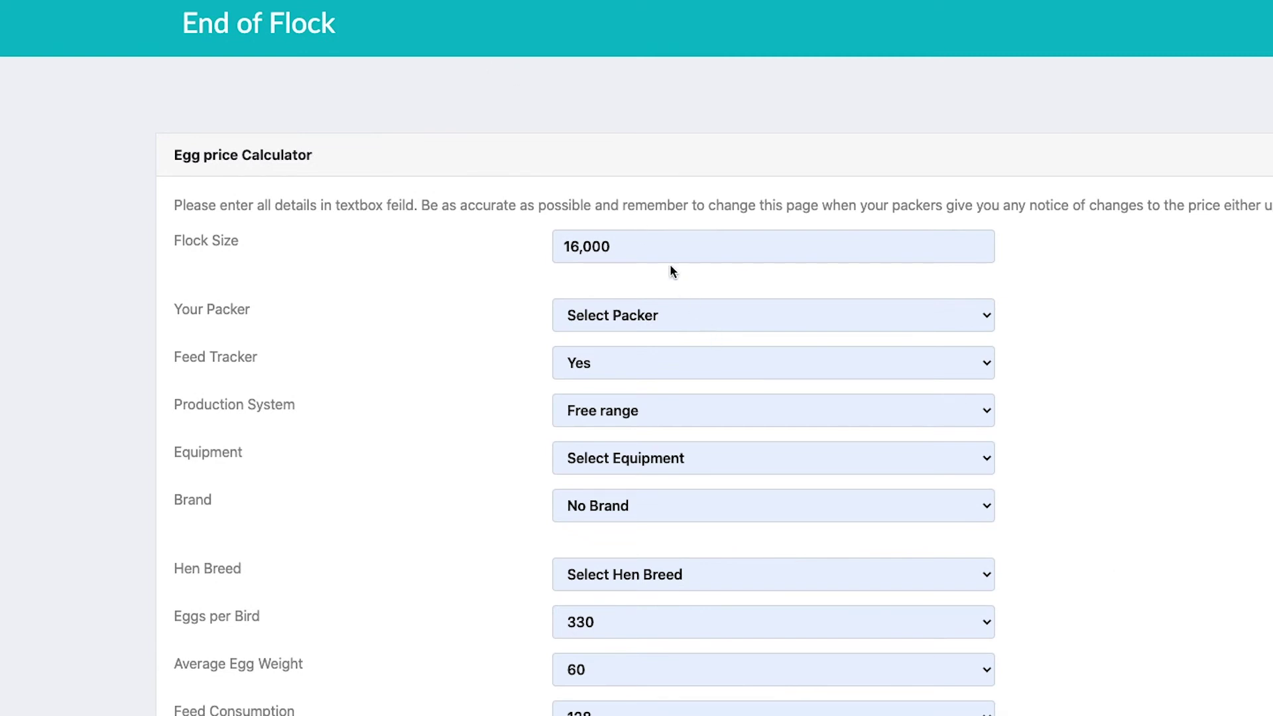
pyautogui.click(745, 319)
pyautogui.click(746, 316)
pyautogui.click(722, 375)
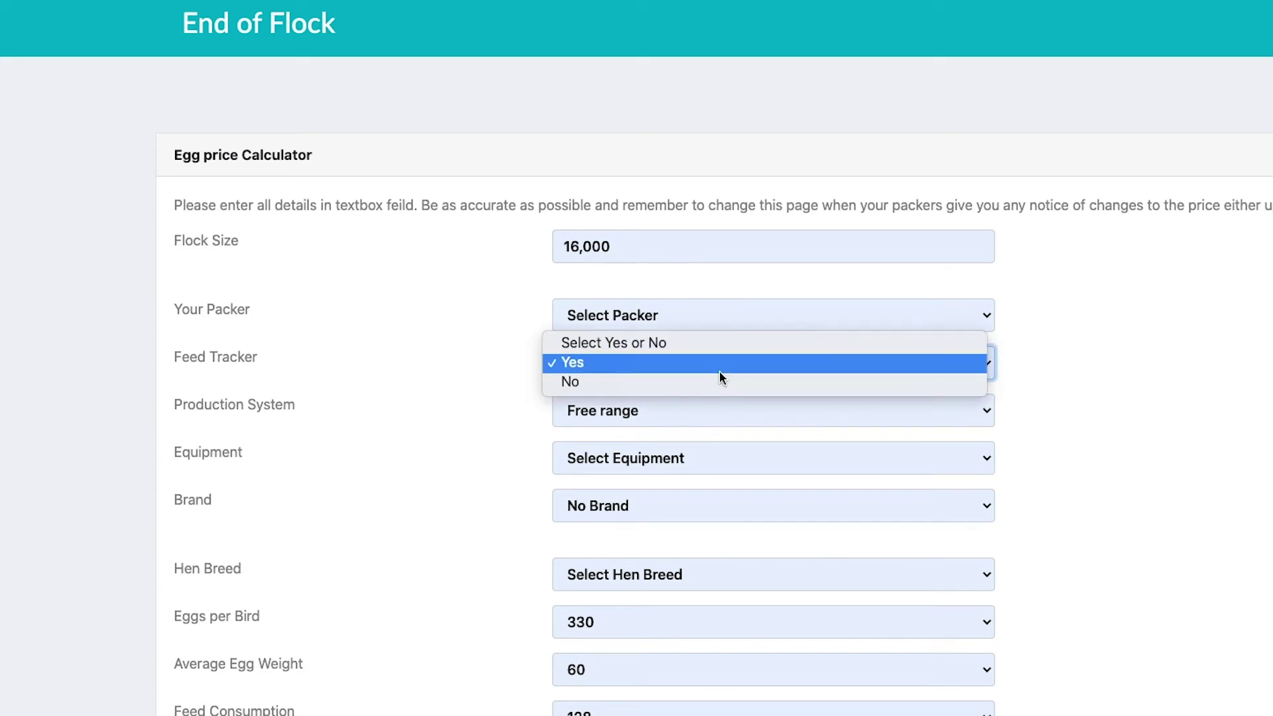
pyautogui.click(752, 369)
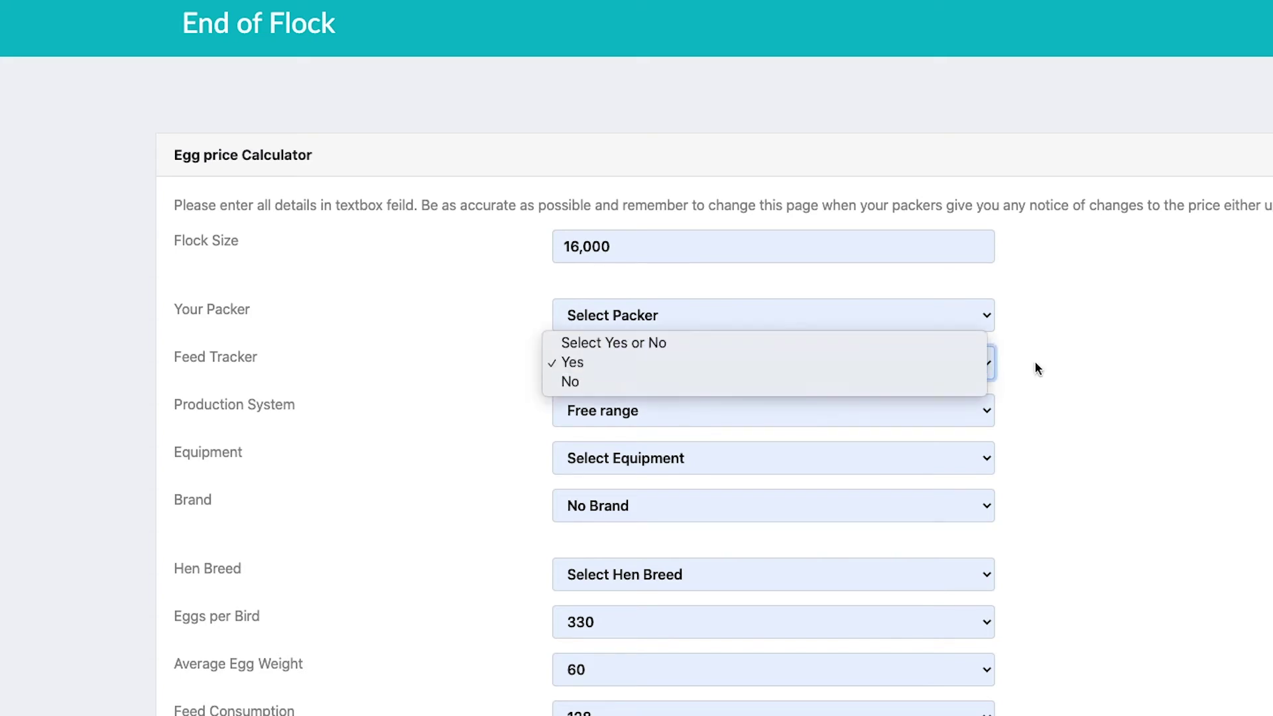
# Step: Review the Production System (Free range), Equipment and Hen Breed options
pyautogui.click(731, 415)
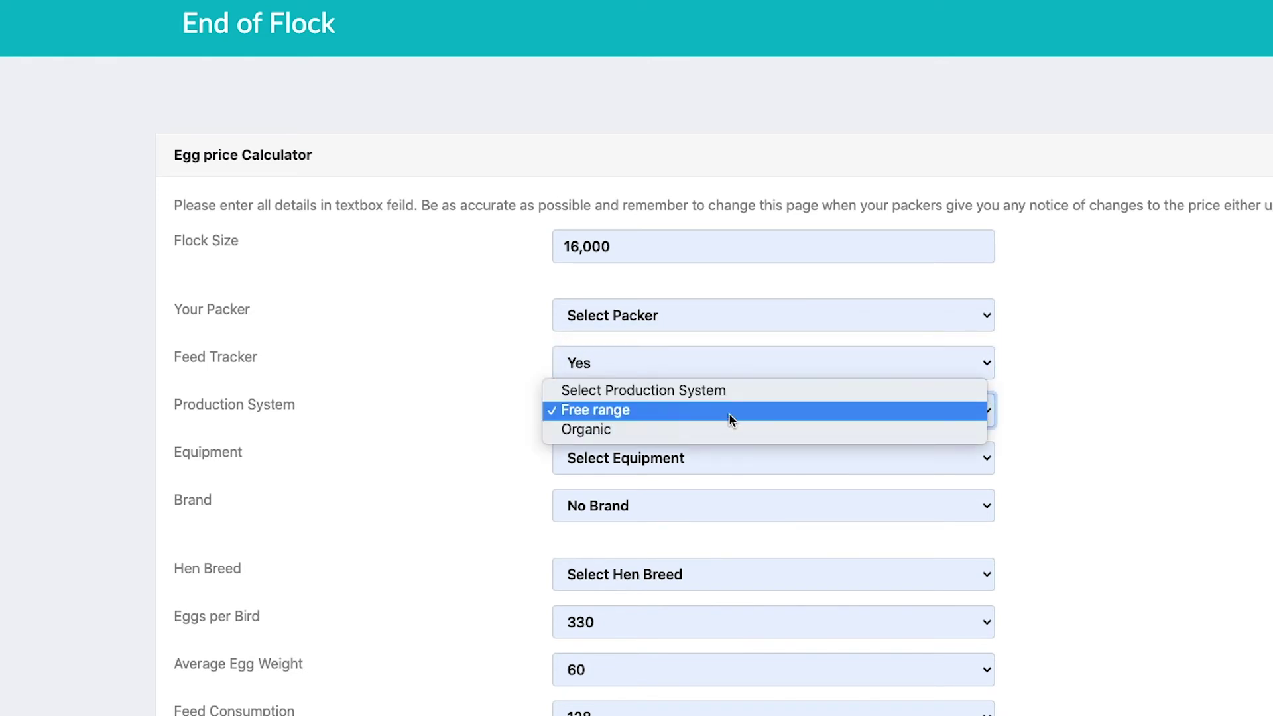
pyautogui.click(1054, 402)
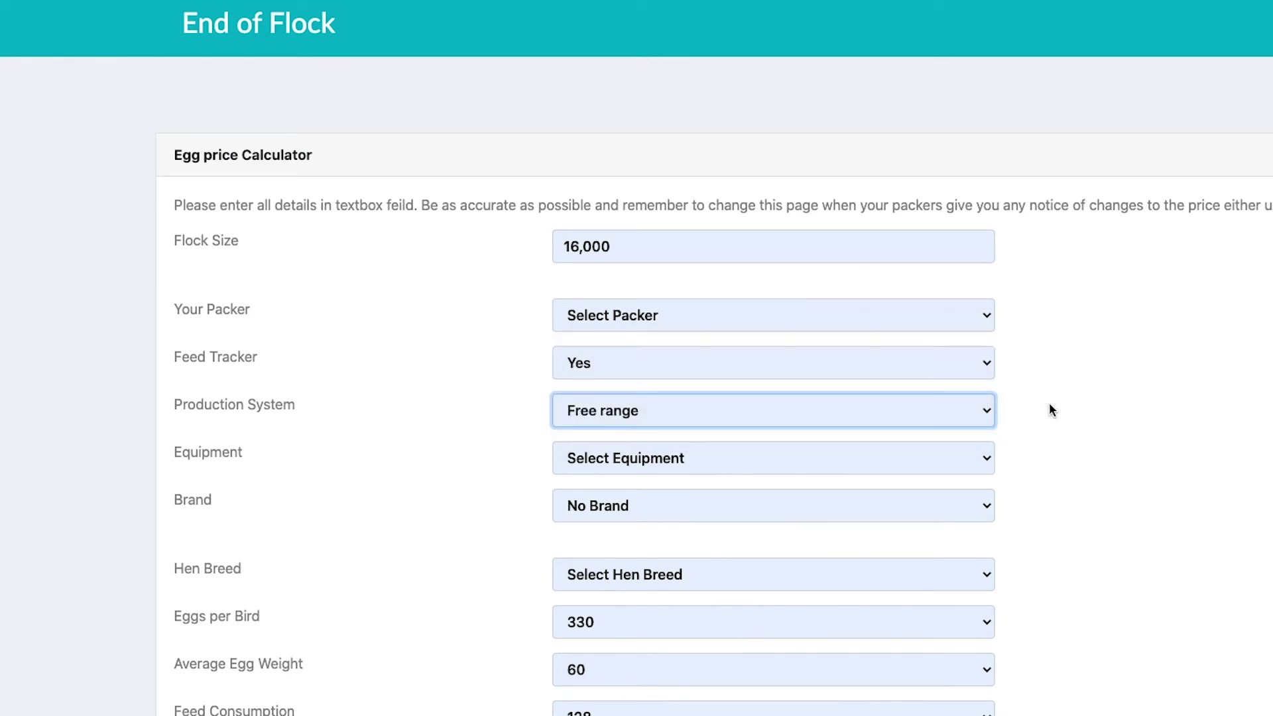
pyautogui.click(681, 470)
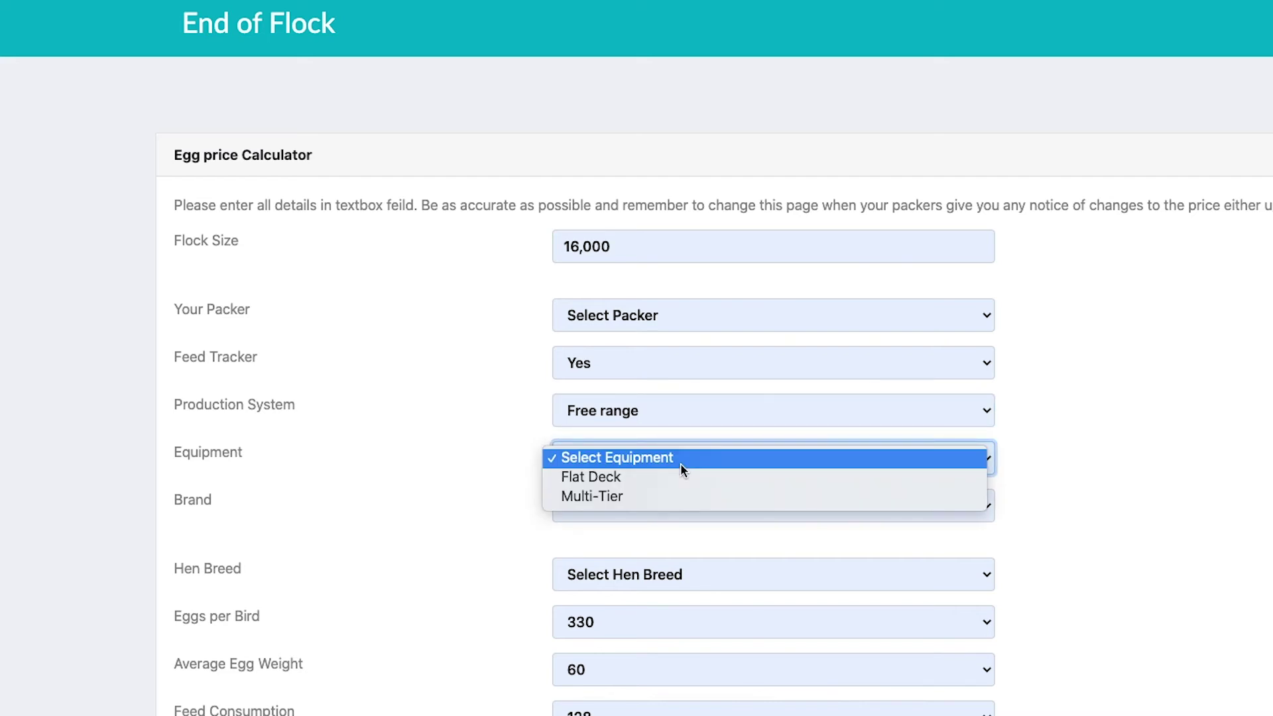
pyautogui.click(1154, 464)
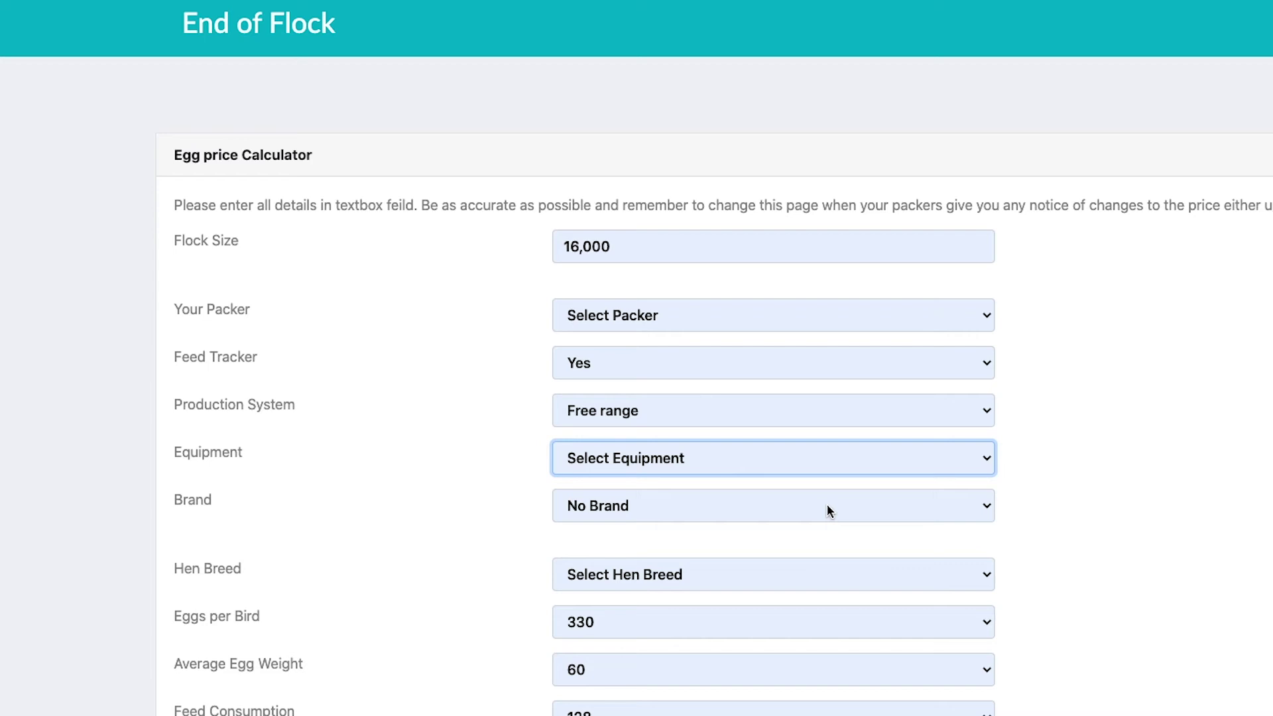
pyautogui.scroll(-3, 1258, 569)
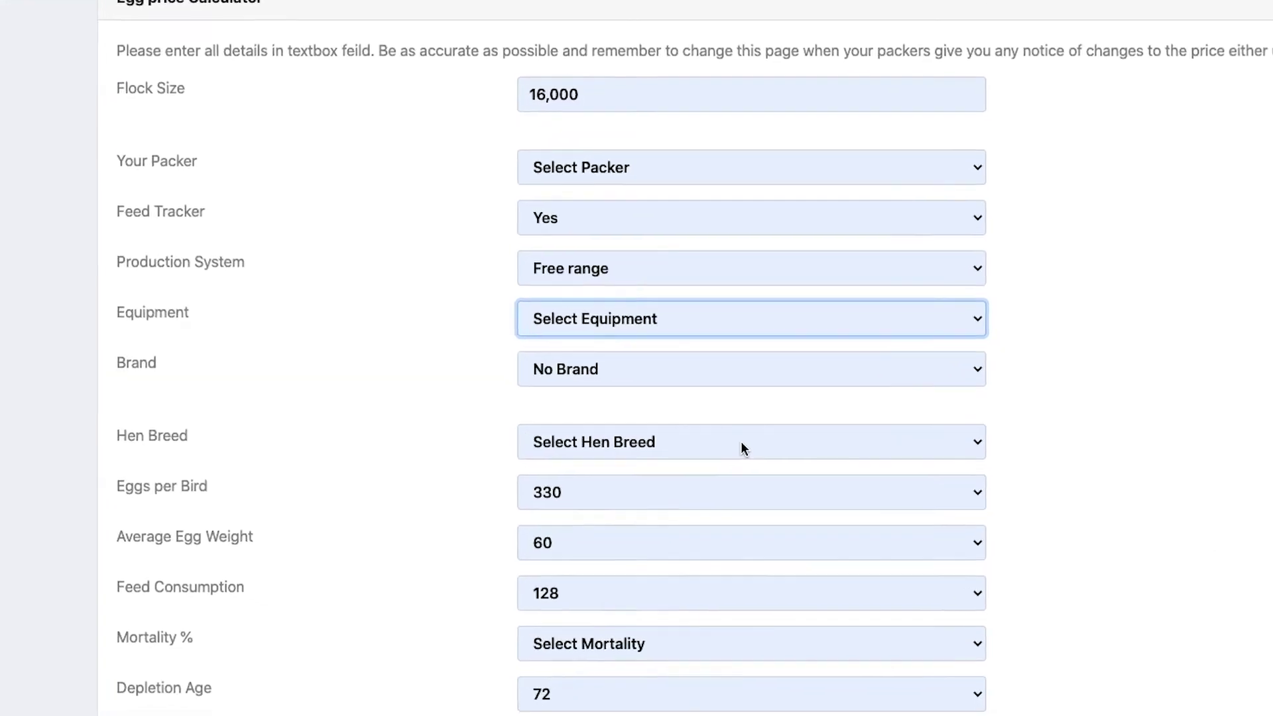
pyautogui.click(758, 478)
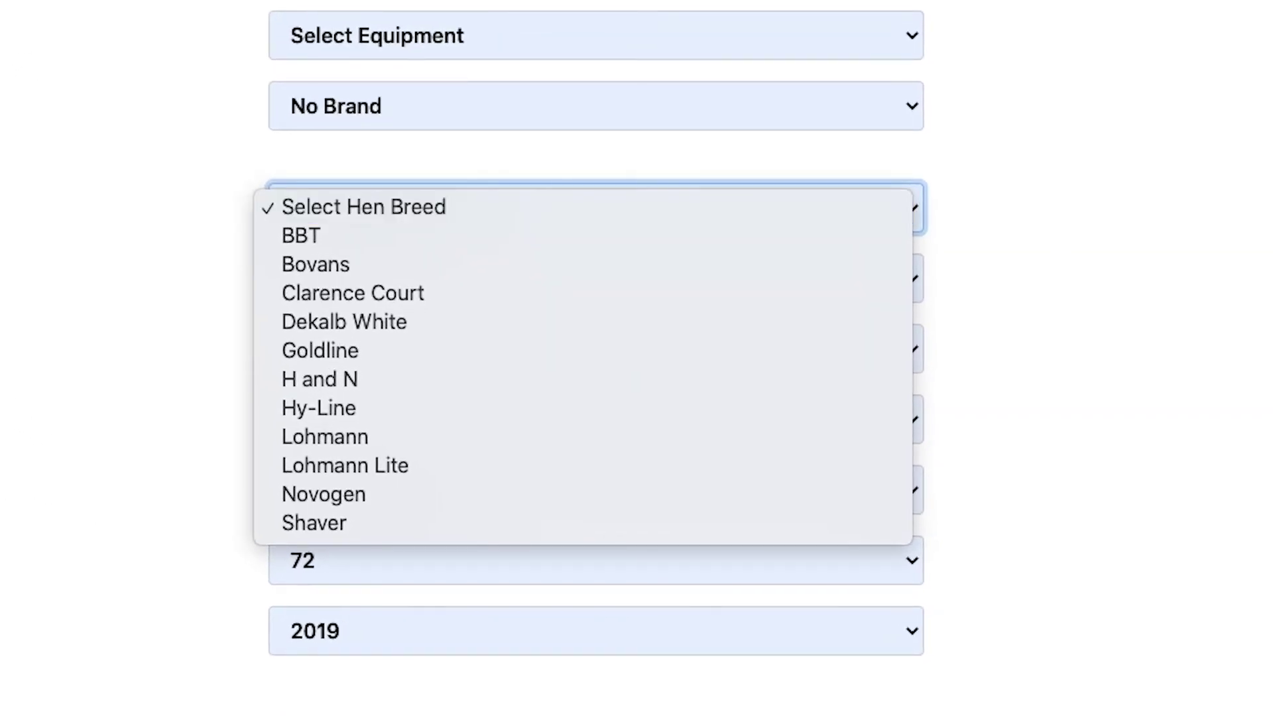
pyautogui.press('Escape')
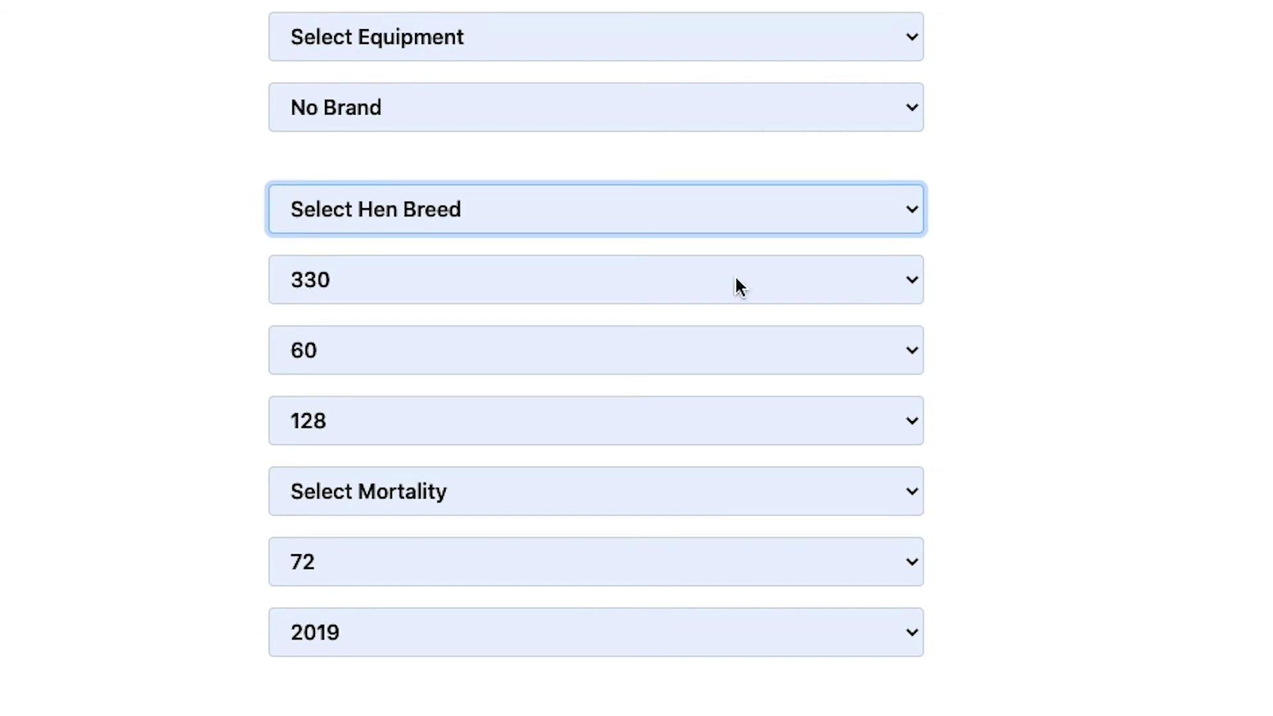
pyautogui.scroll(-2, 735, 274)
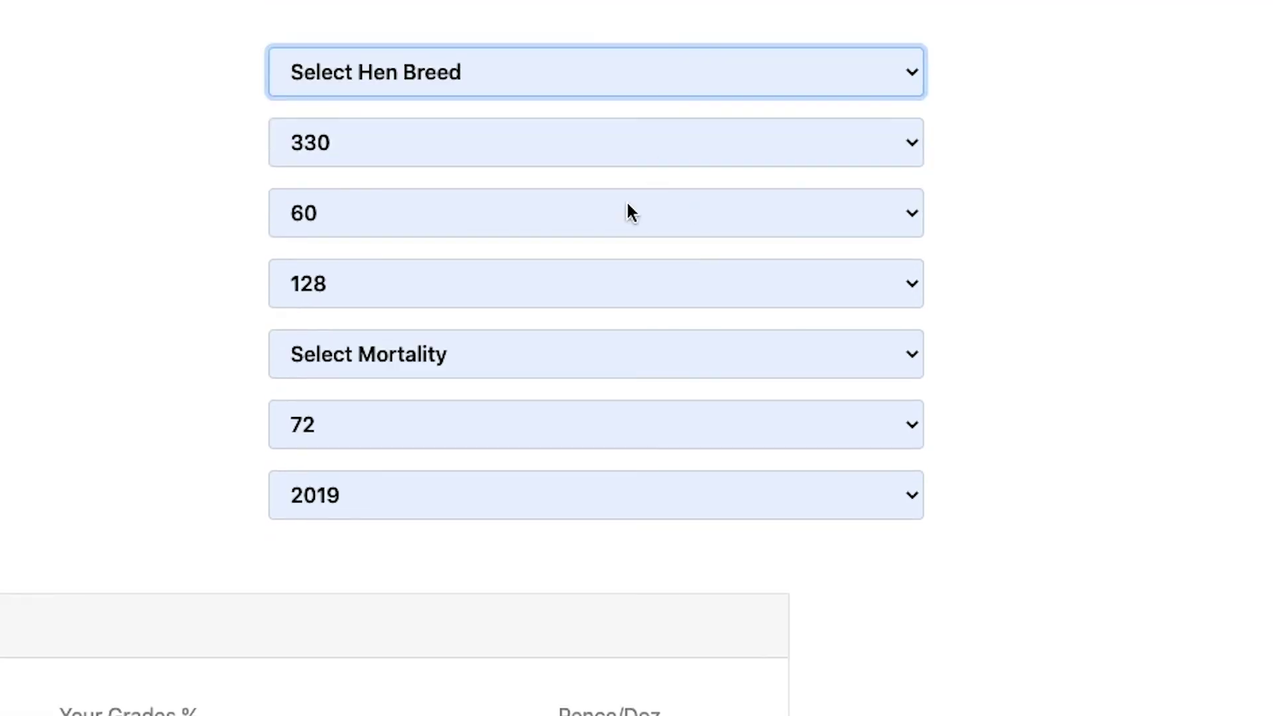
pyautogui.click(609, 219)
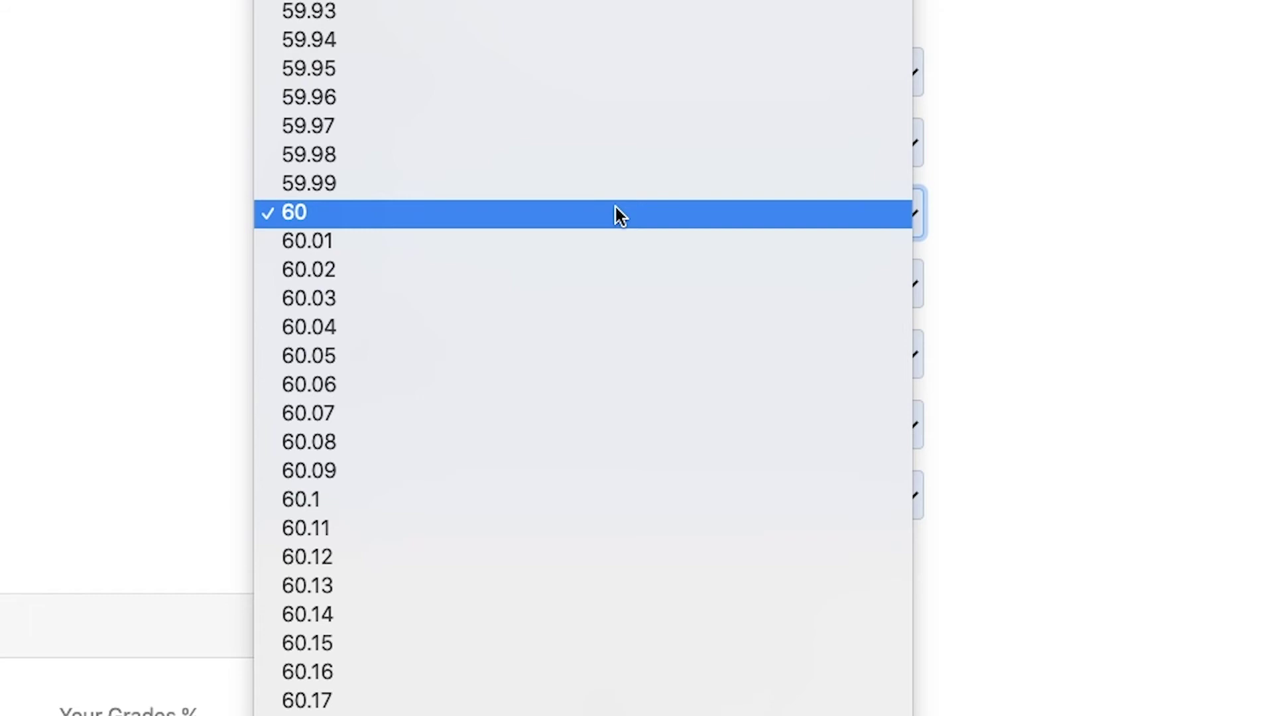
pyautogui.click(781, 212)
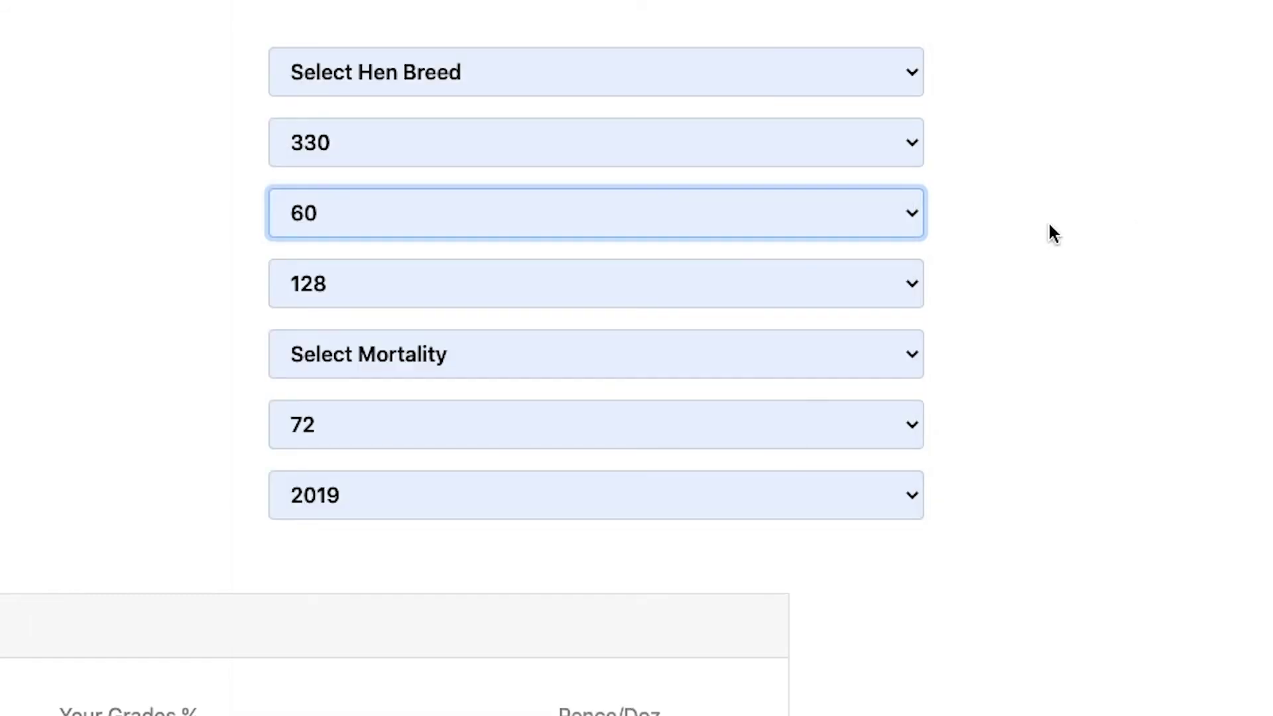
pyautogui.click(782, 303)
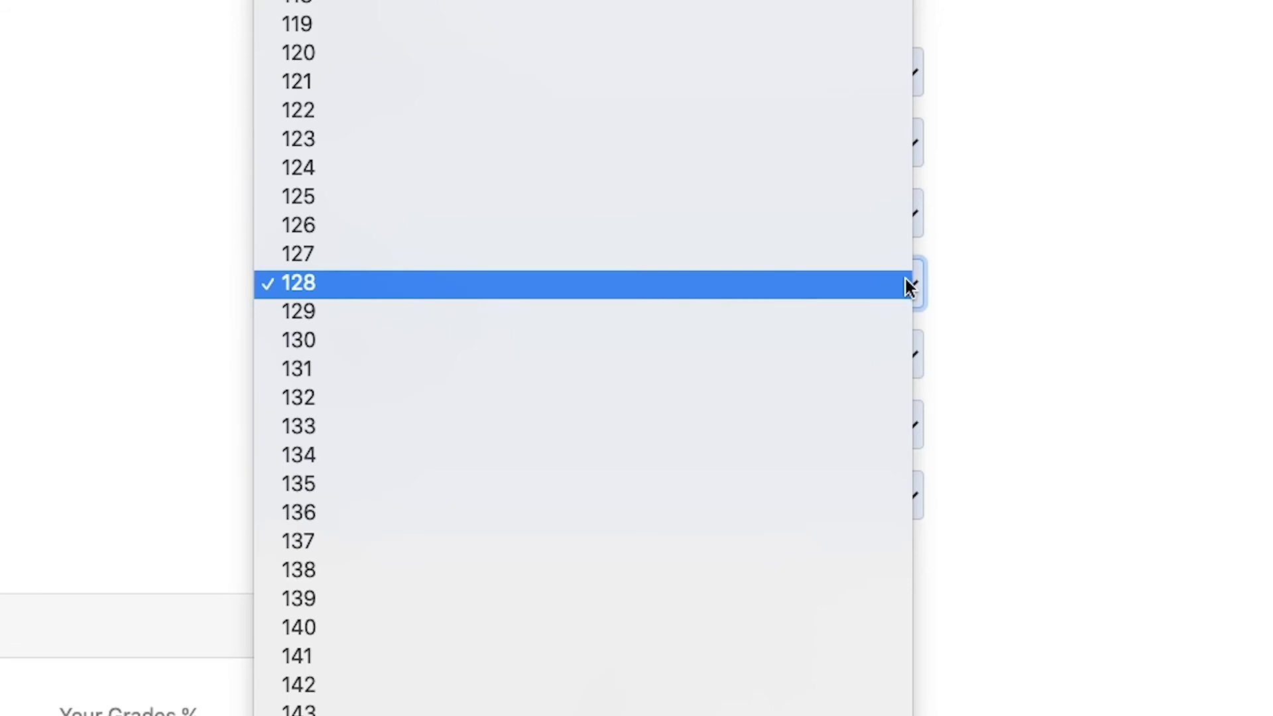
pyautogui.click(1048, 286)
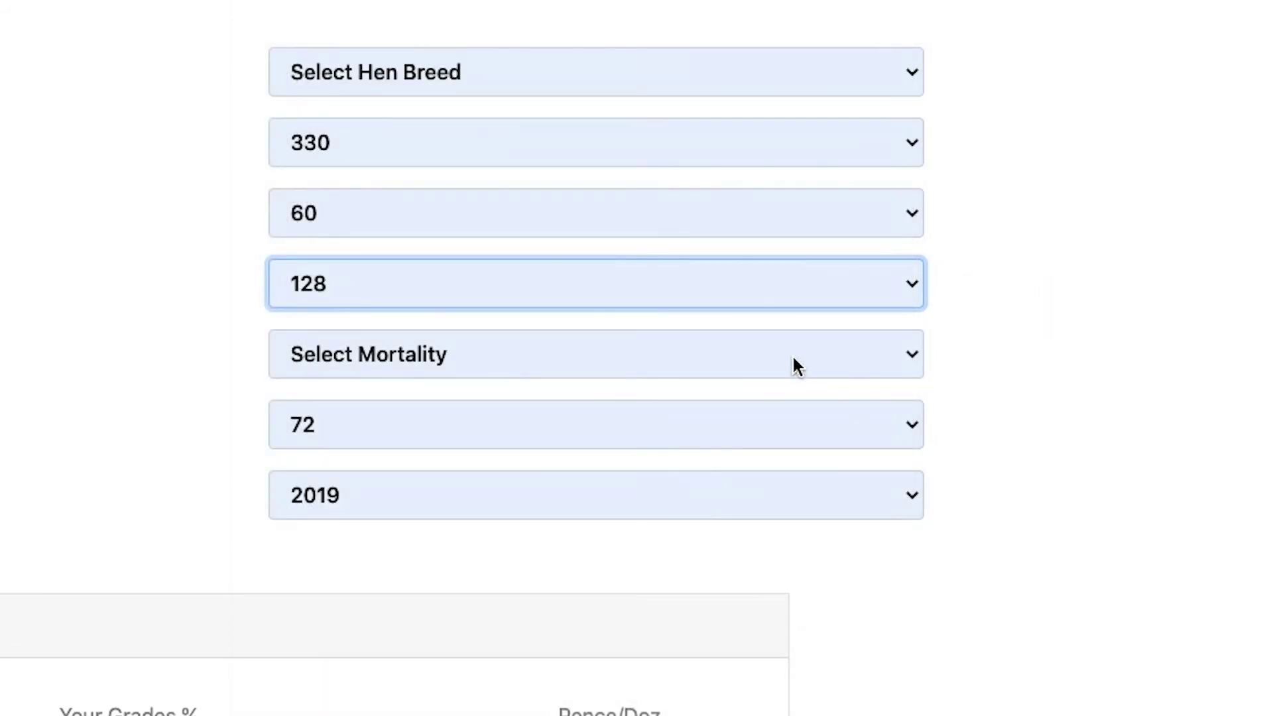
pyautogui.click(741, 425)
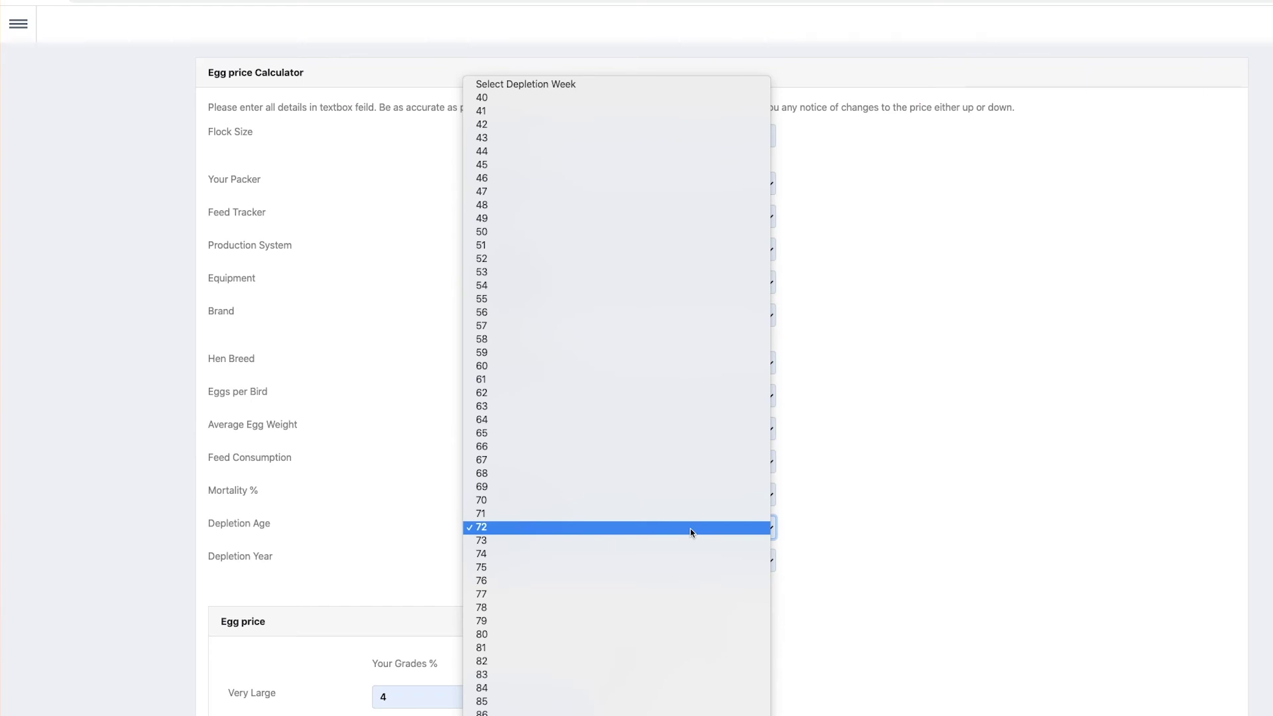
pyautogui.click(1064, 552)
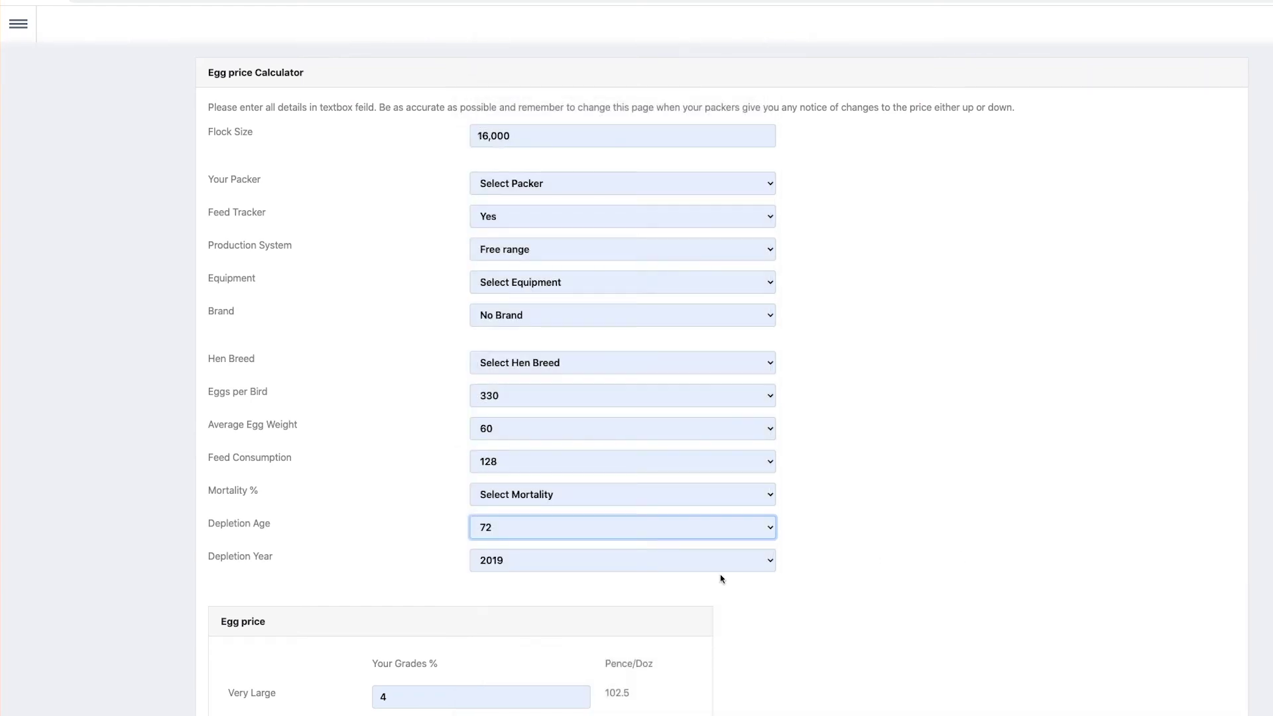
pyautogui.click(587, 567)
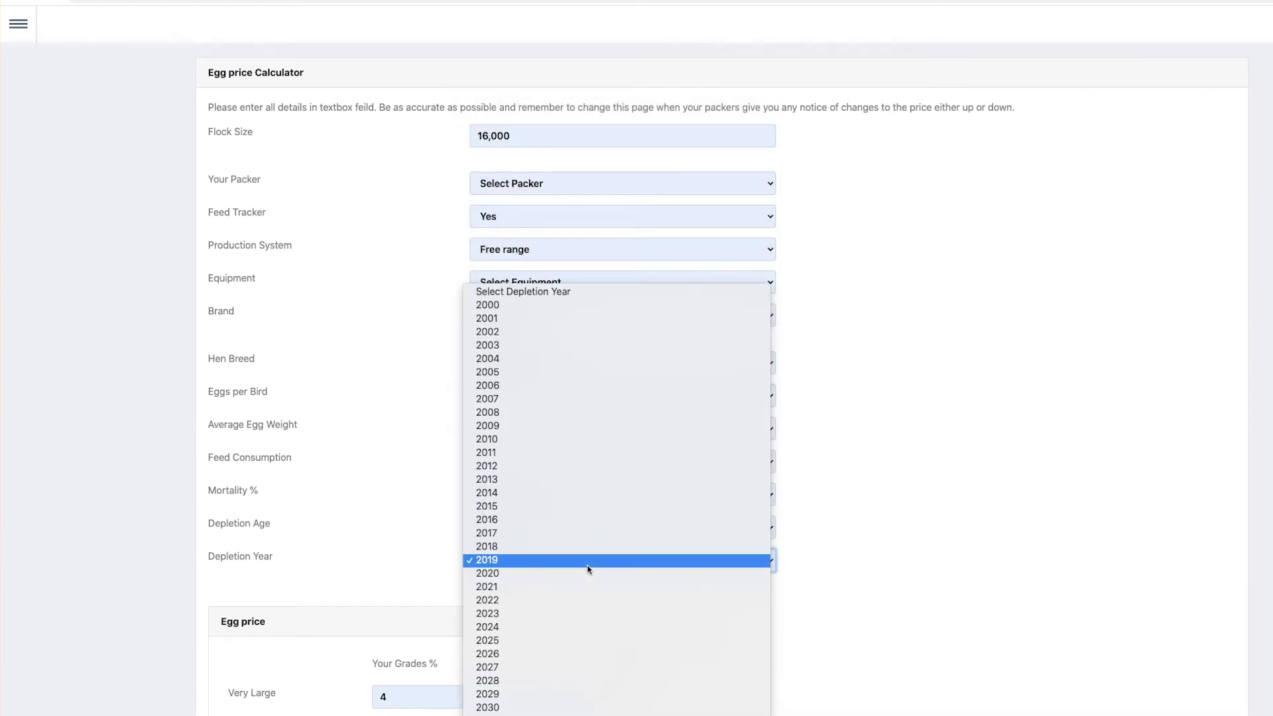
pyautogui.click(955, 580)
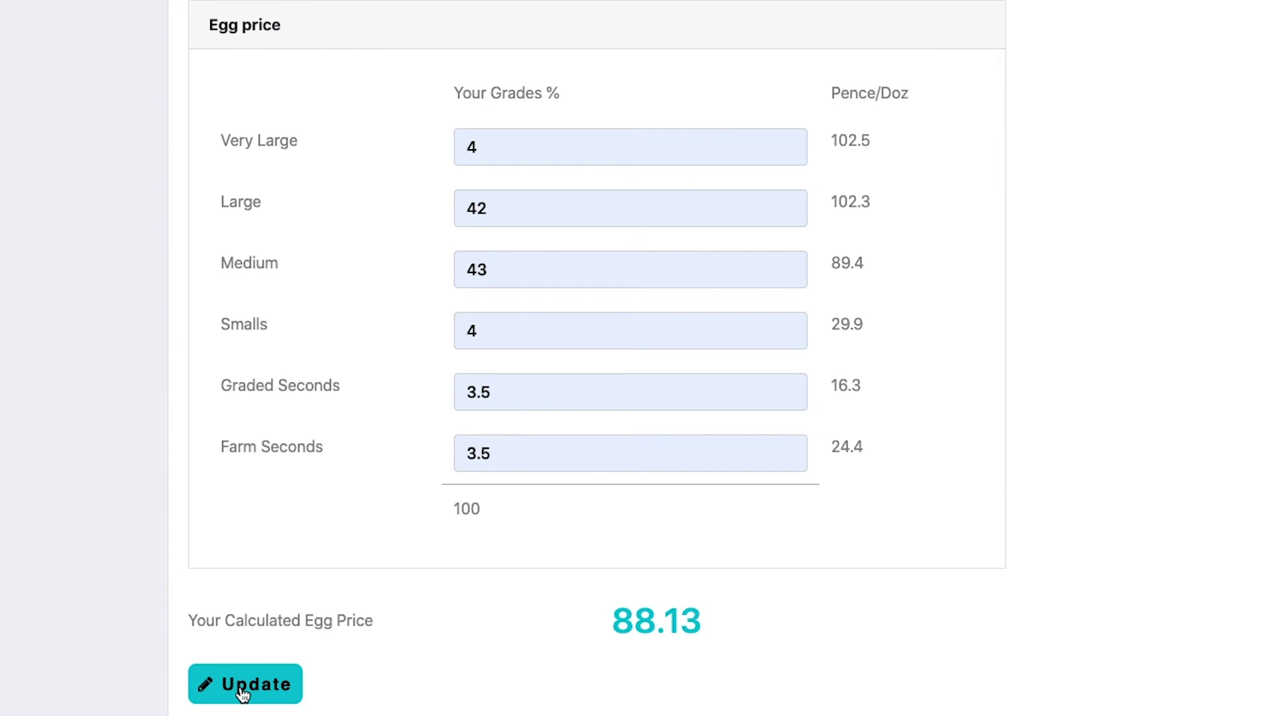
# Step: Save the End of Flock egg price calculation, then go to the Egg Price Rank page's End of Flock cards
pyautogui.click(240, 690)
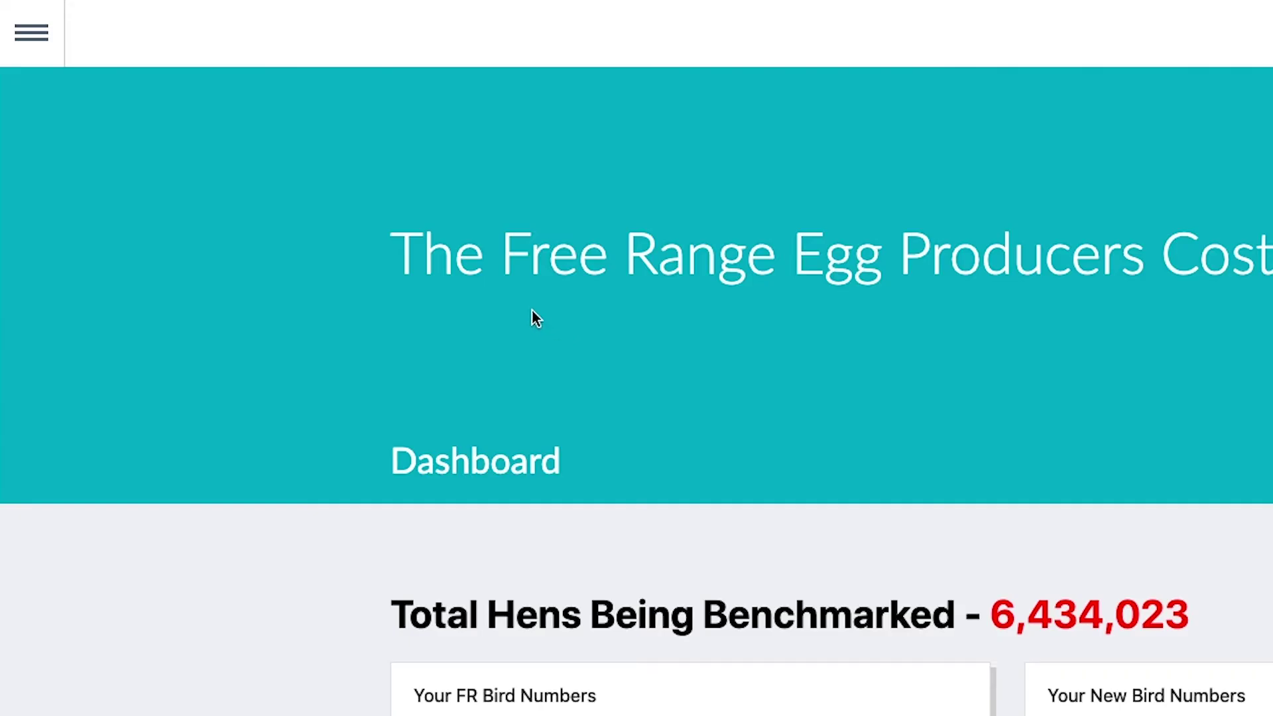
pyautogui.click(24, 35)
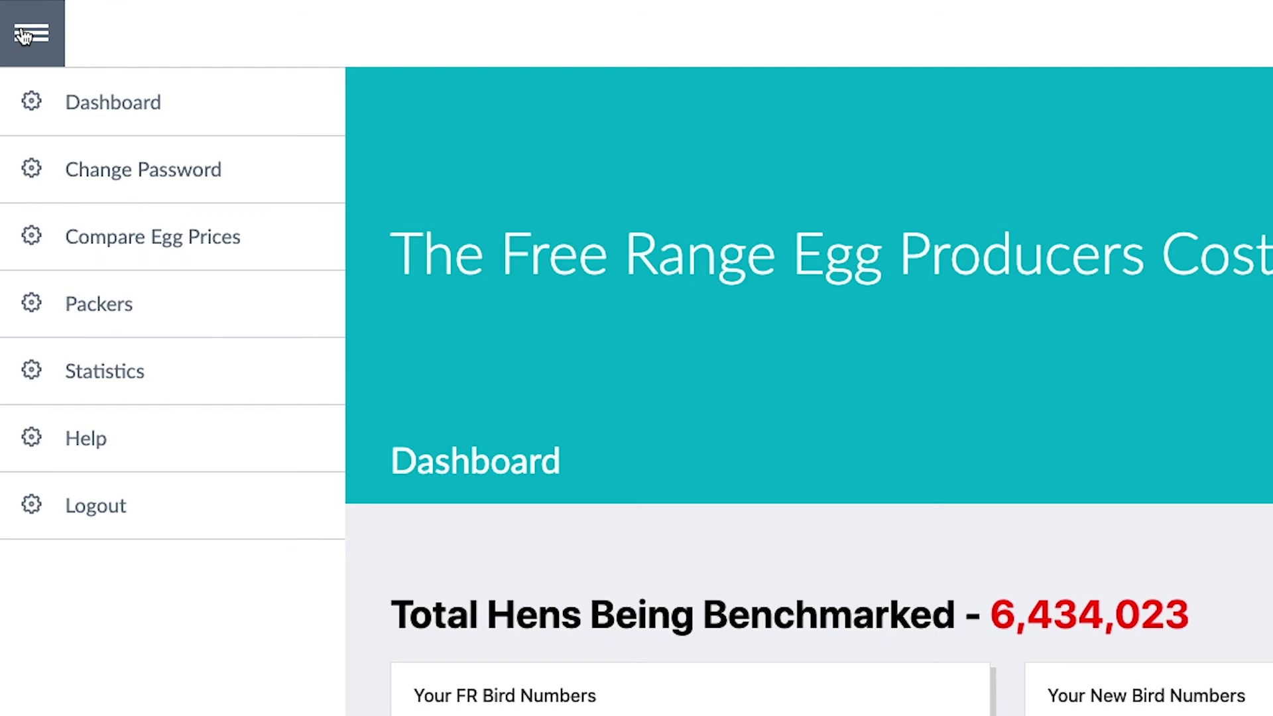
pyautogui.click(217, 244)
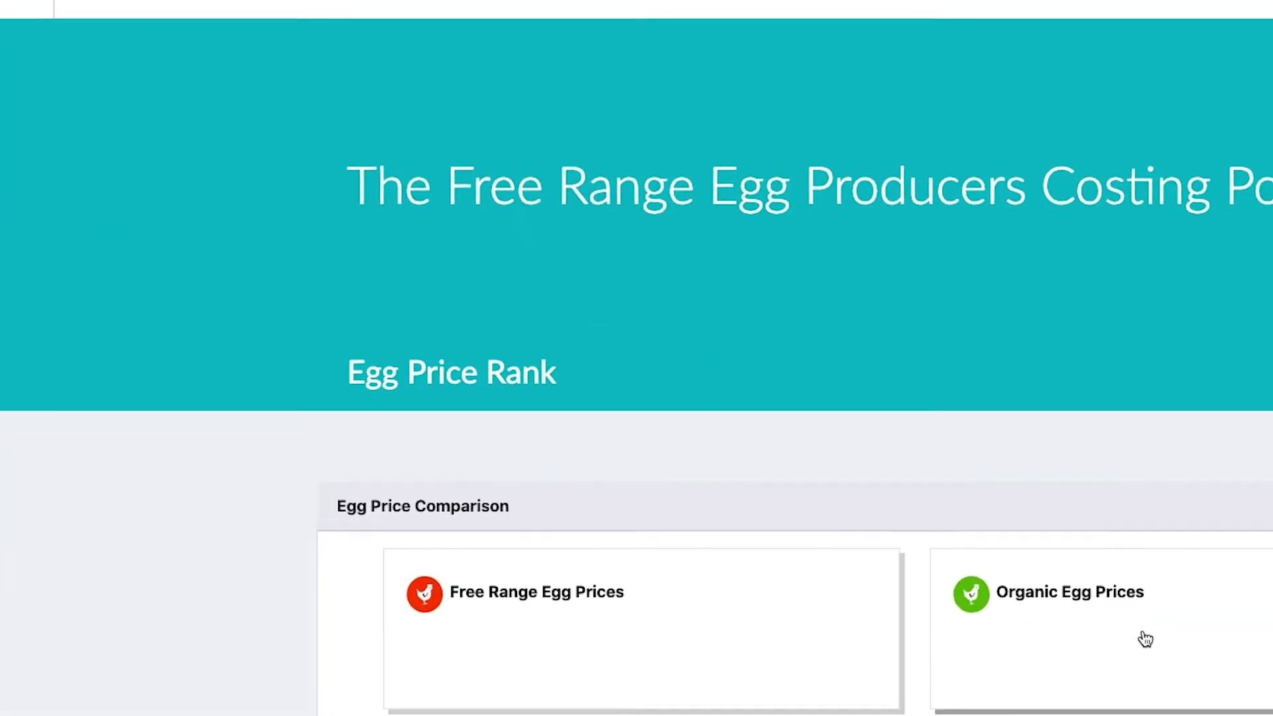
pyautogui.scroll(-3, 1145, 639)
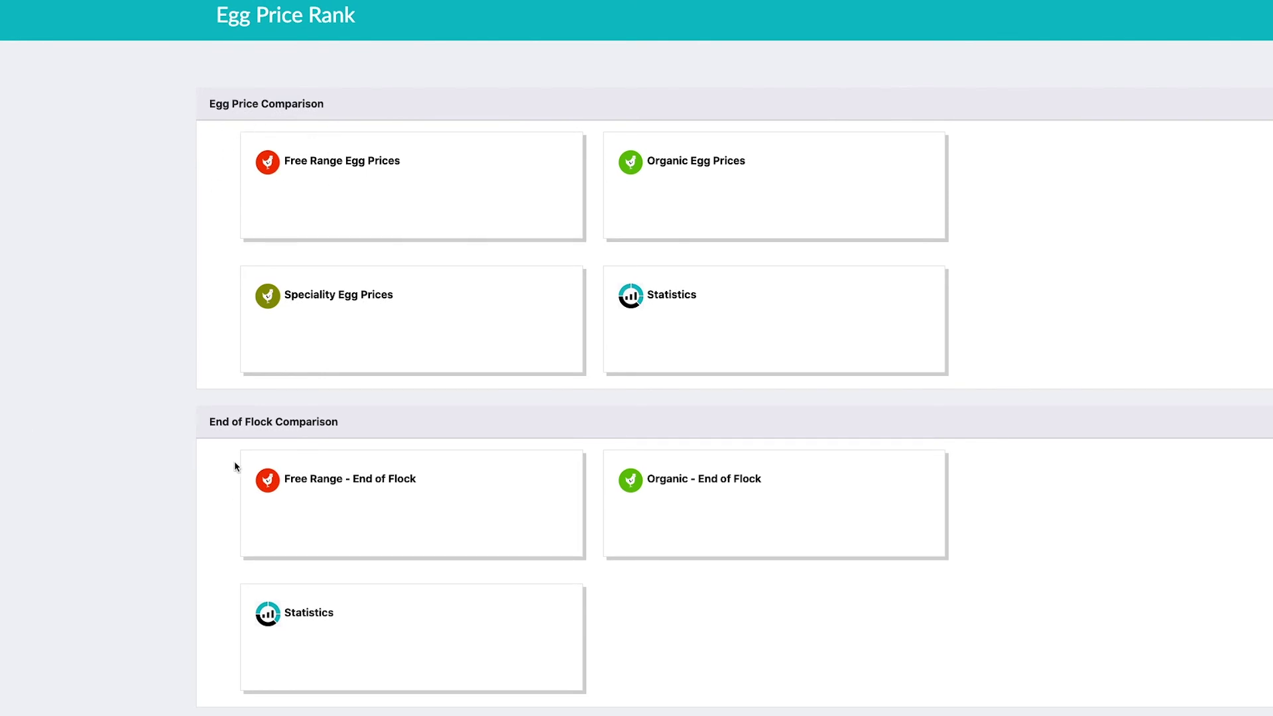
# Step: Open the Free Range End of Flock ranking and browse producers, led by 101.39 breakeven
pyautogui.click(325, 487)
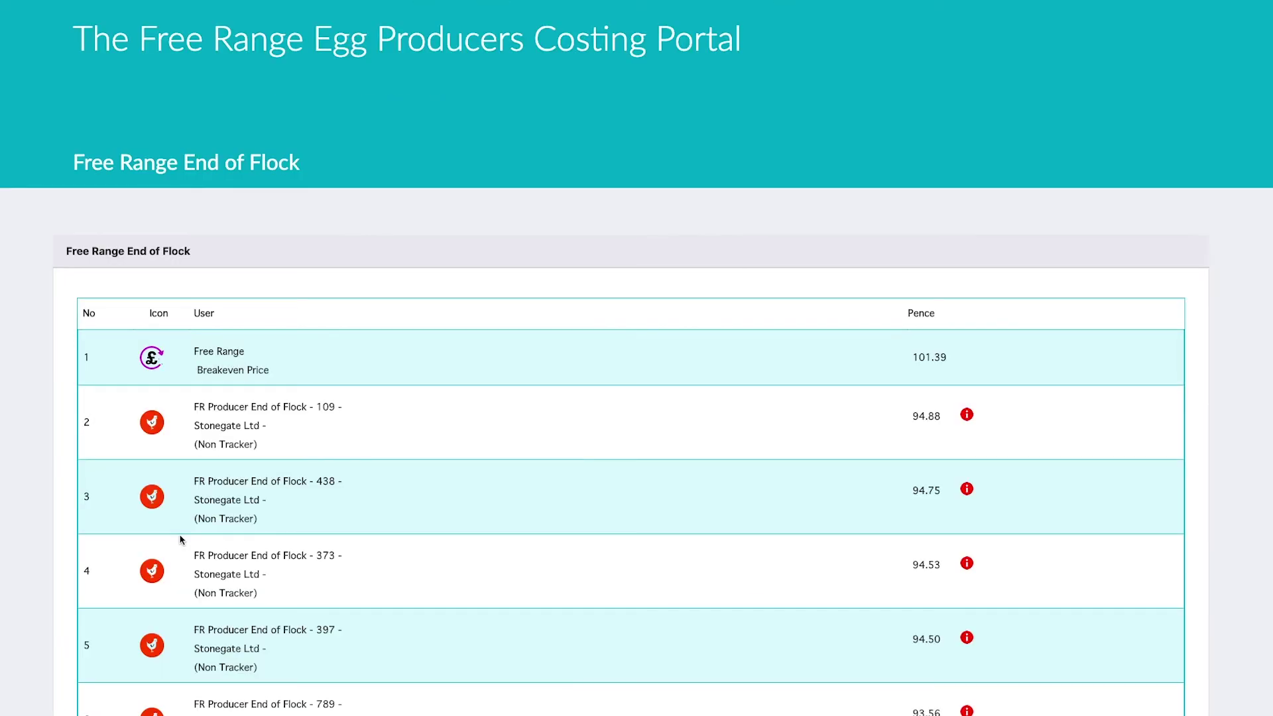
pyautogui.scroll(-3, 775, 458)
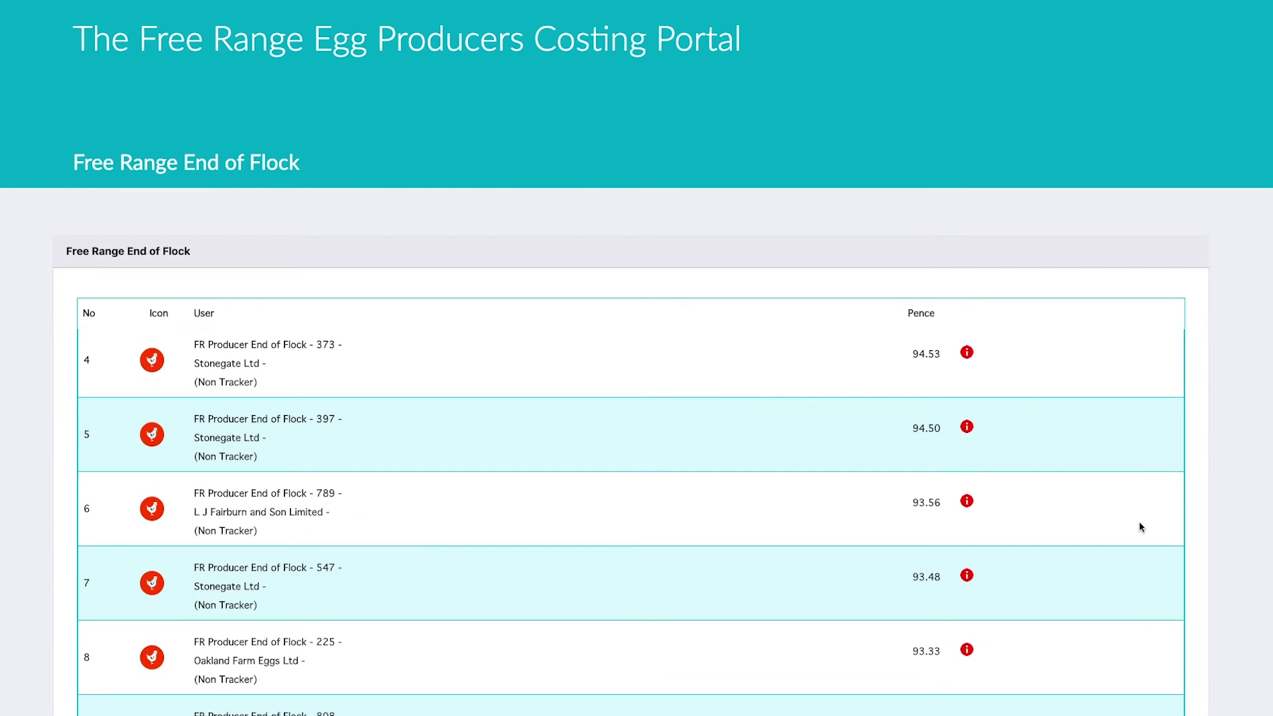
pyautogui.scroll(-3, 1252, 545)
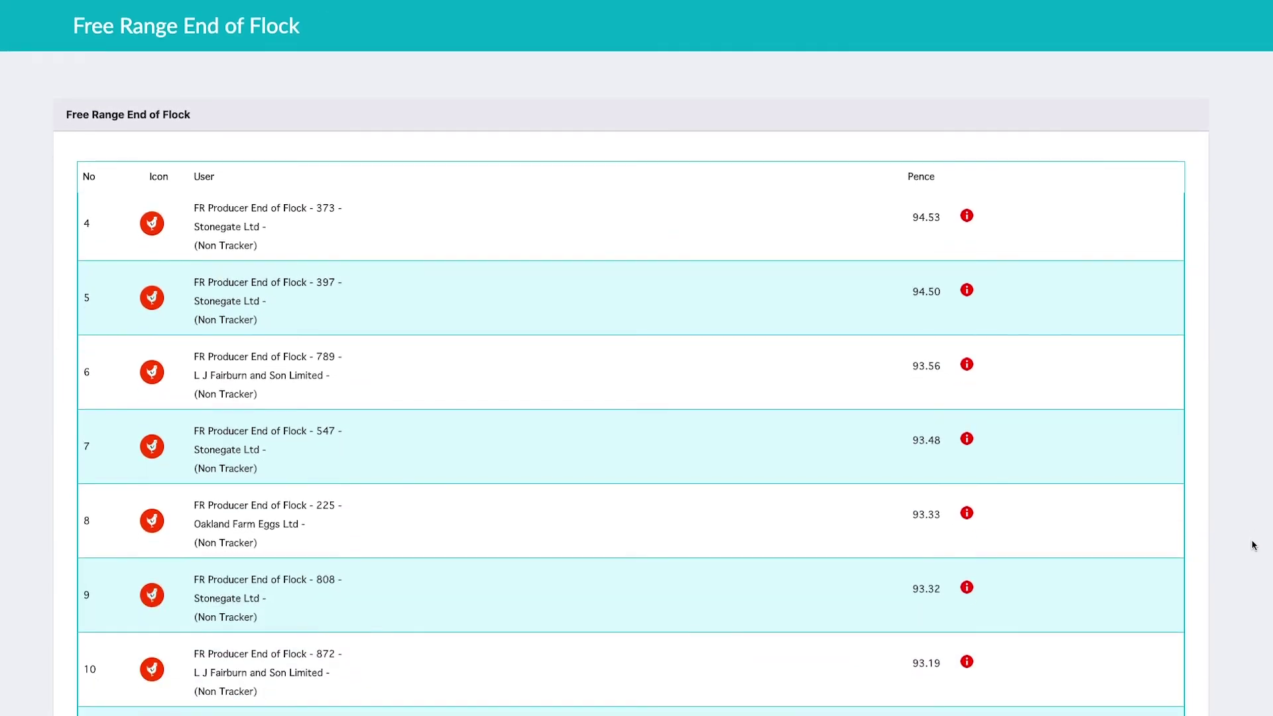
pyautogui.scroll(3, 547, 350)
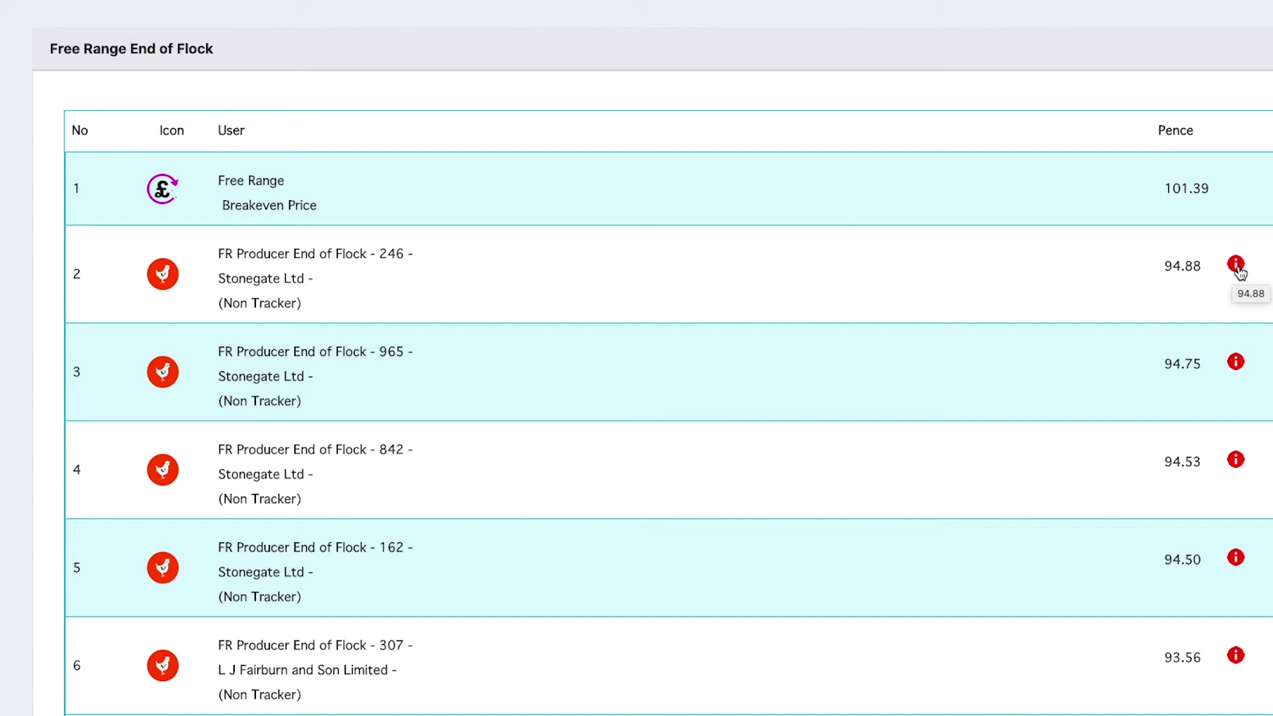
pyautogui.click(1237, 265)
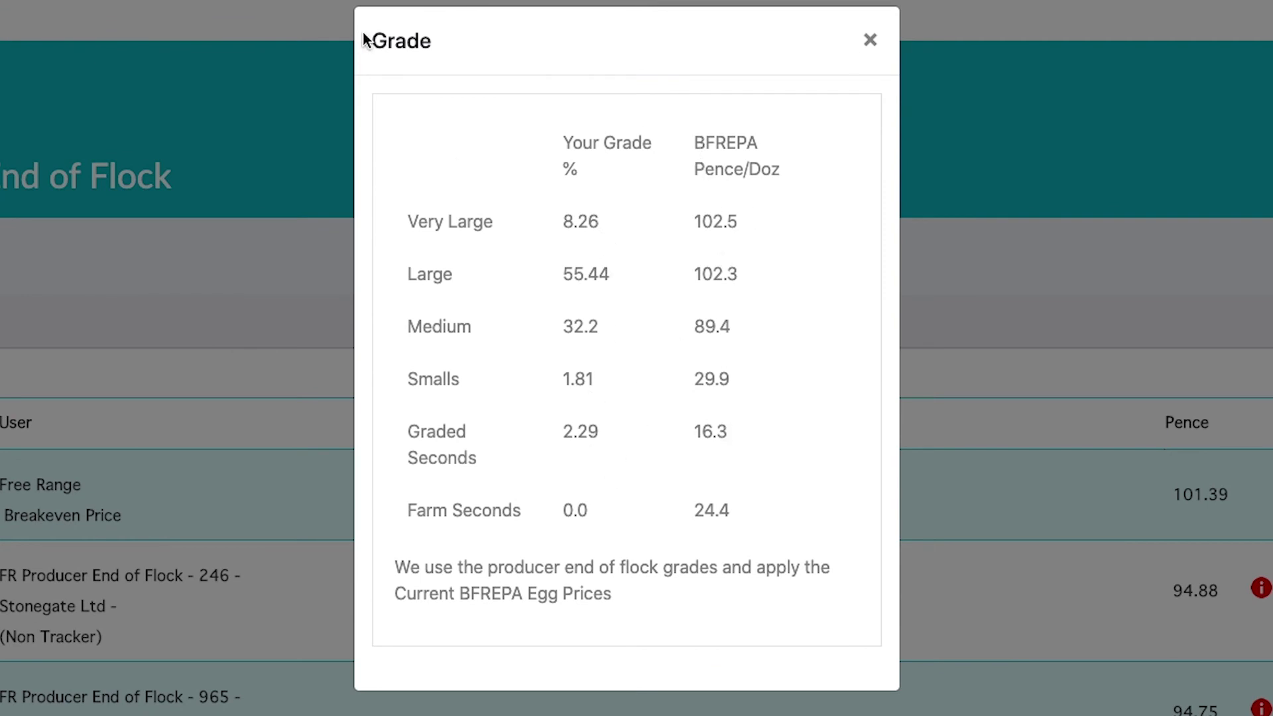
pyautogui.click(879, 52)
pyautogui.scroll(-3, 703, 508)
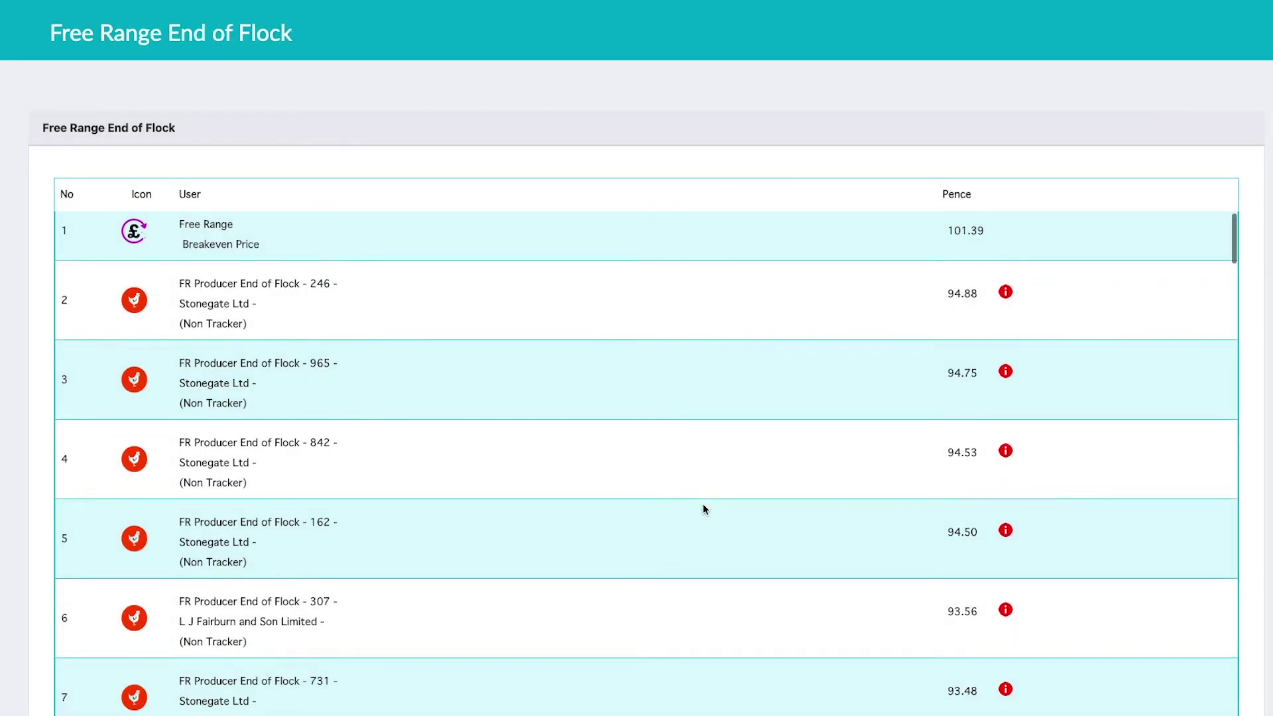
pyautogui.scroll(-7, 703, 506)
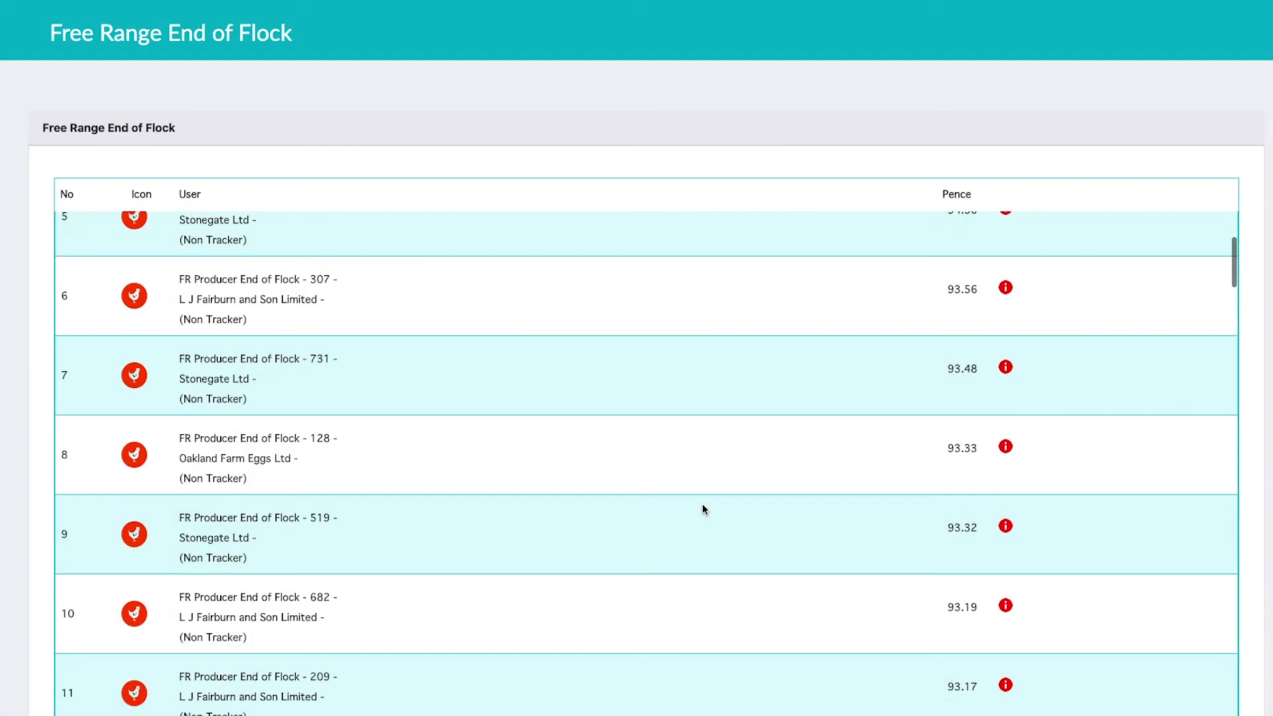
# Step: Scroll the End of Flock table to row 68, the producer's 88.13 entry below the BFREPA price
pyautogui.scroll(-5, 704, 509)
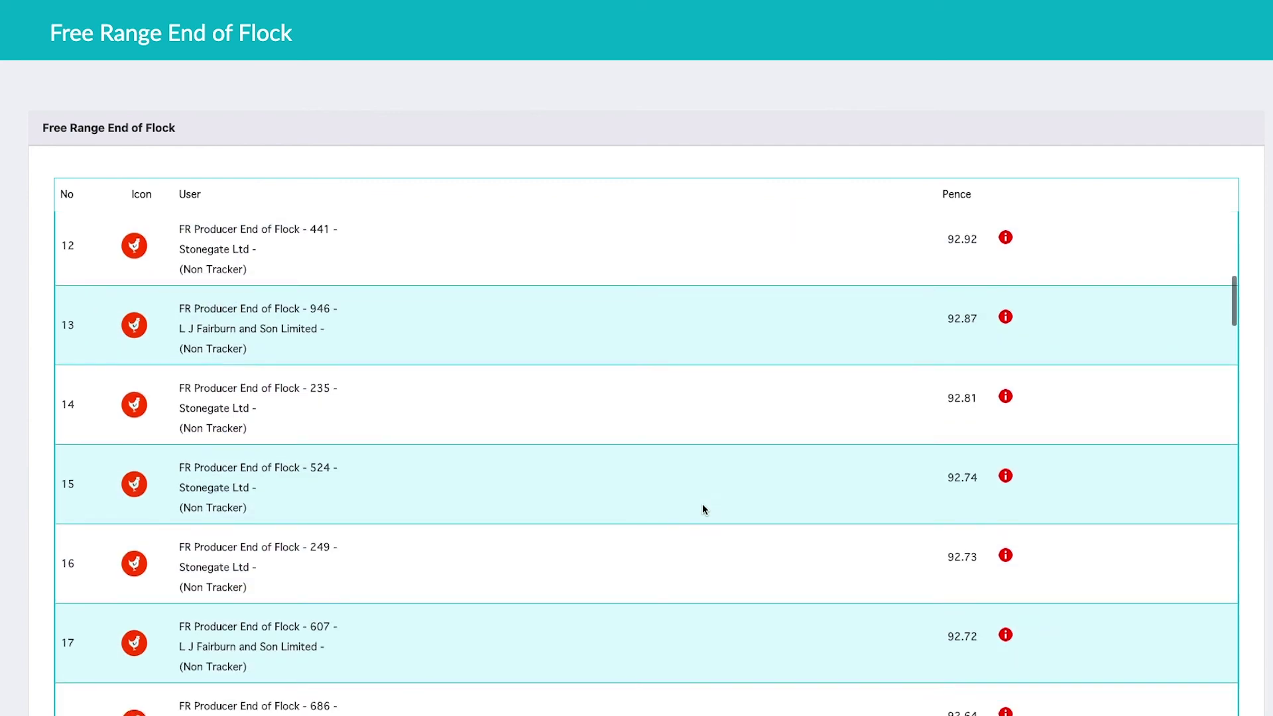
pyautogui.scroll(-12, 704, 508)
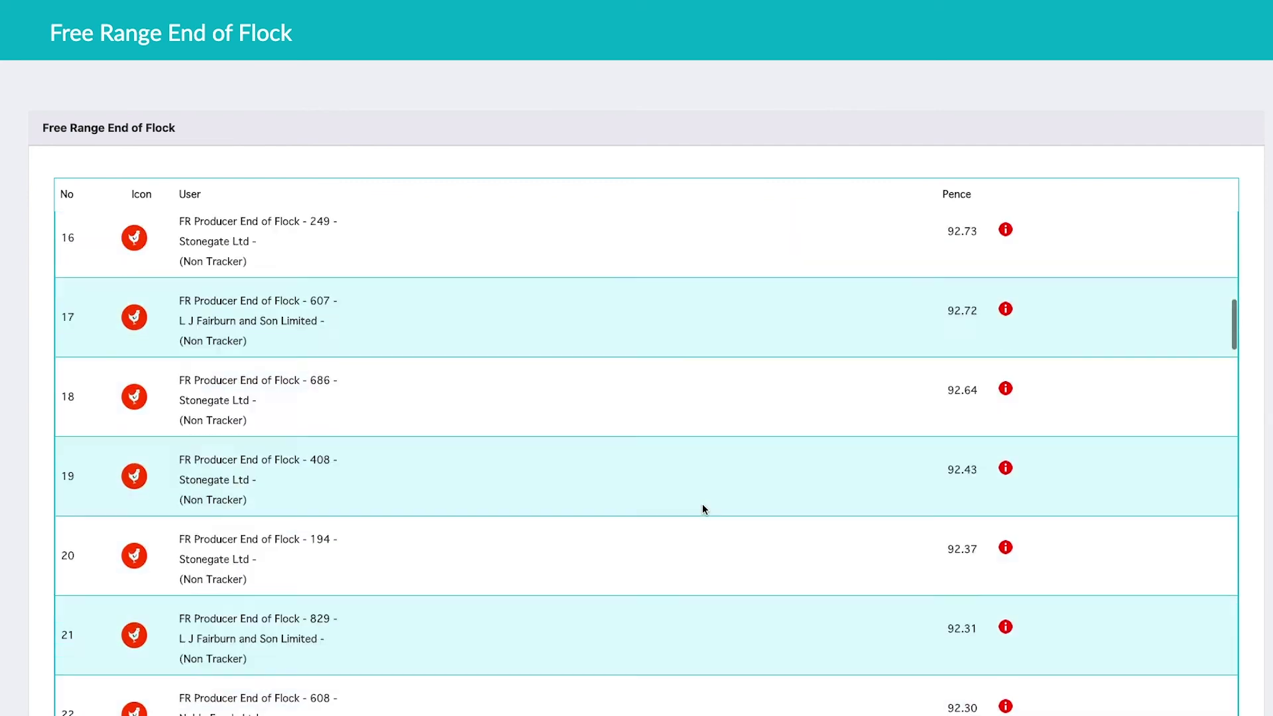
pyautogui.scroll(-14, 703, 507)
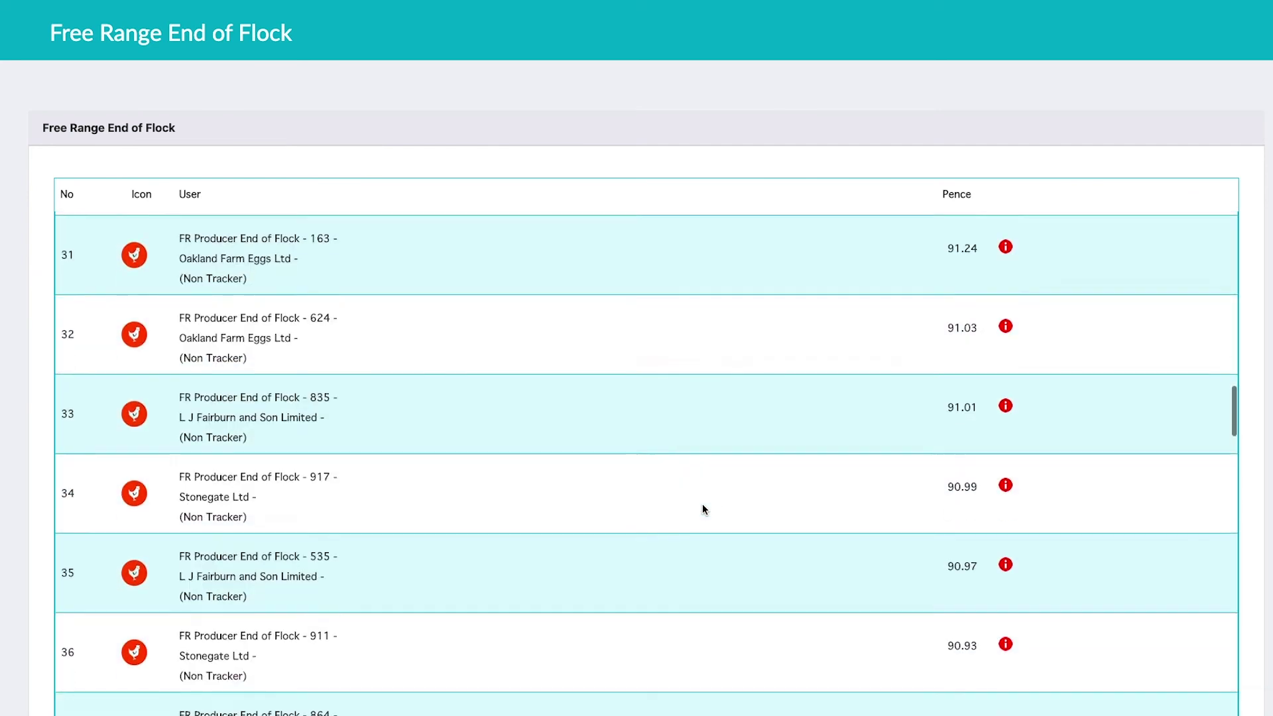
pyautogui.scroll(-14, 703, 509)
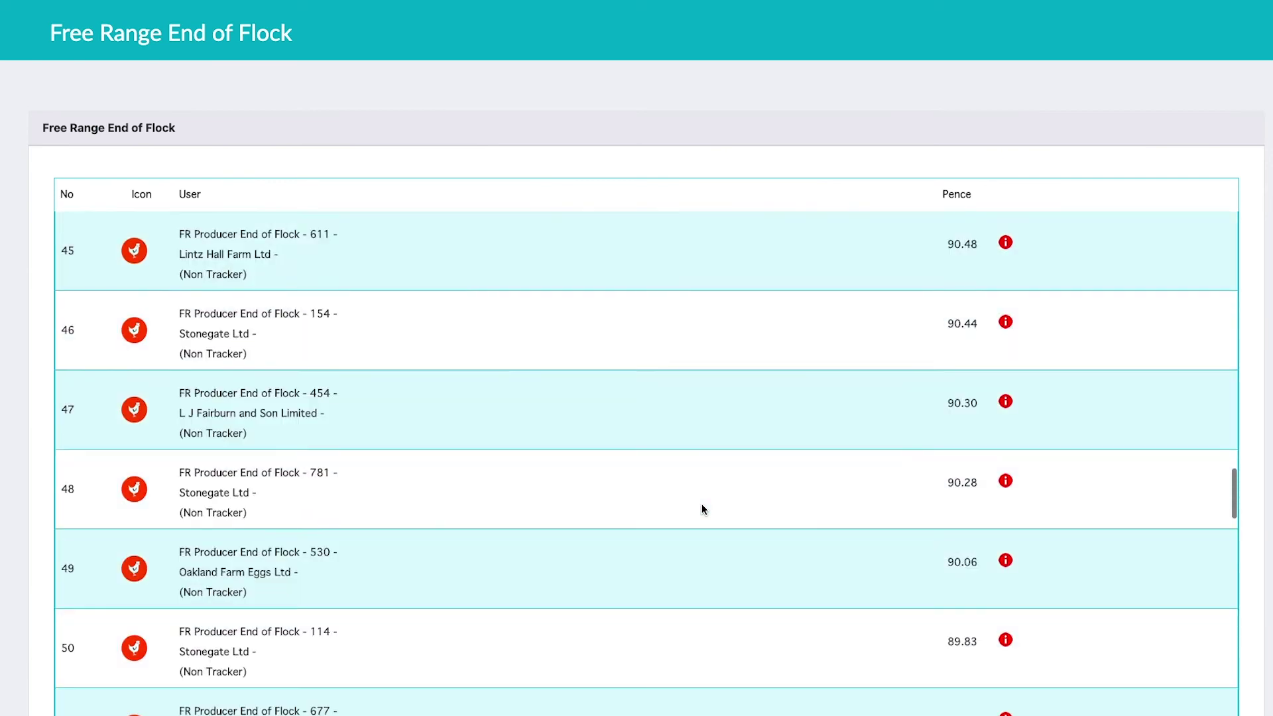
pyautogui.scroll(-7, 703, 509)
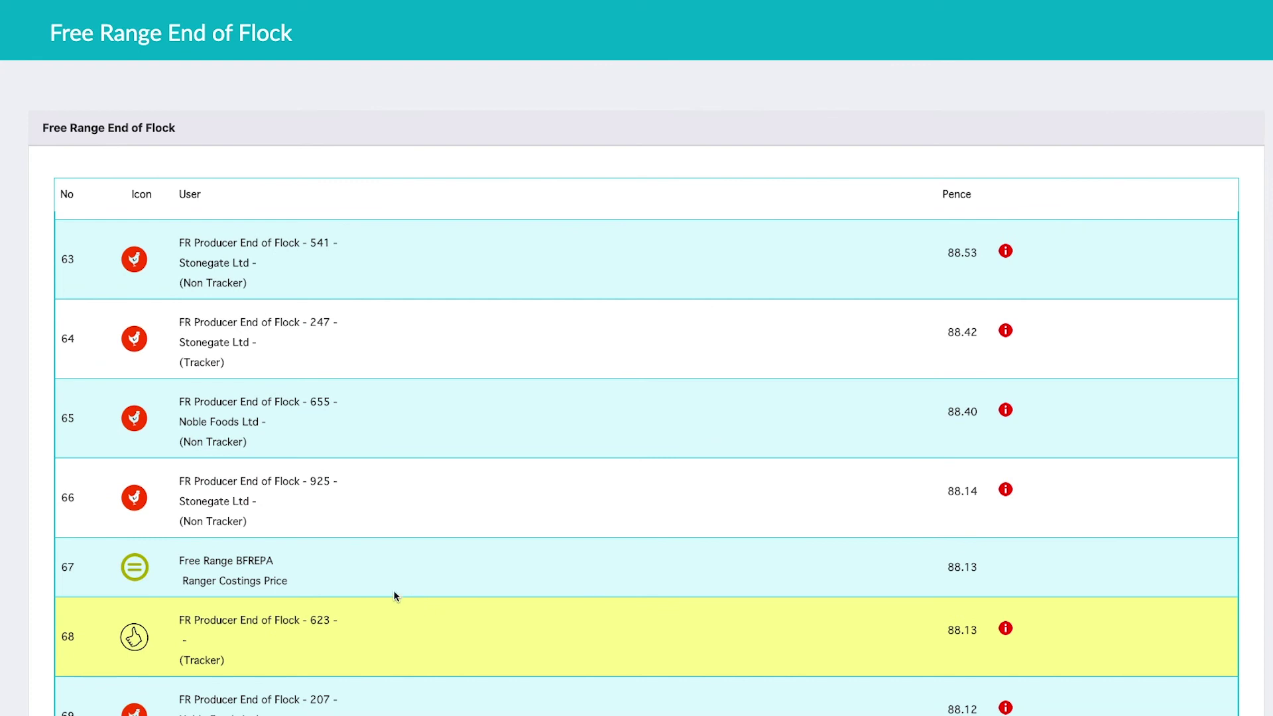
pyautogui.scroll(-1, 226, 587)
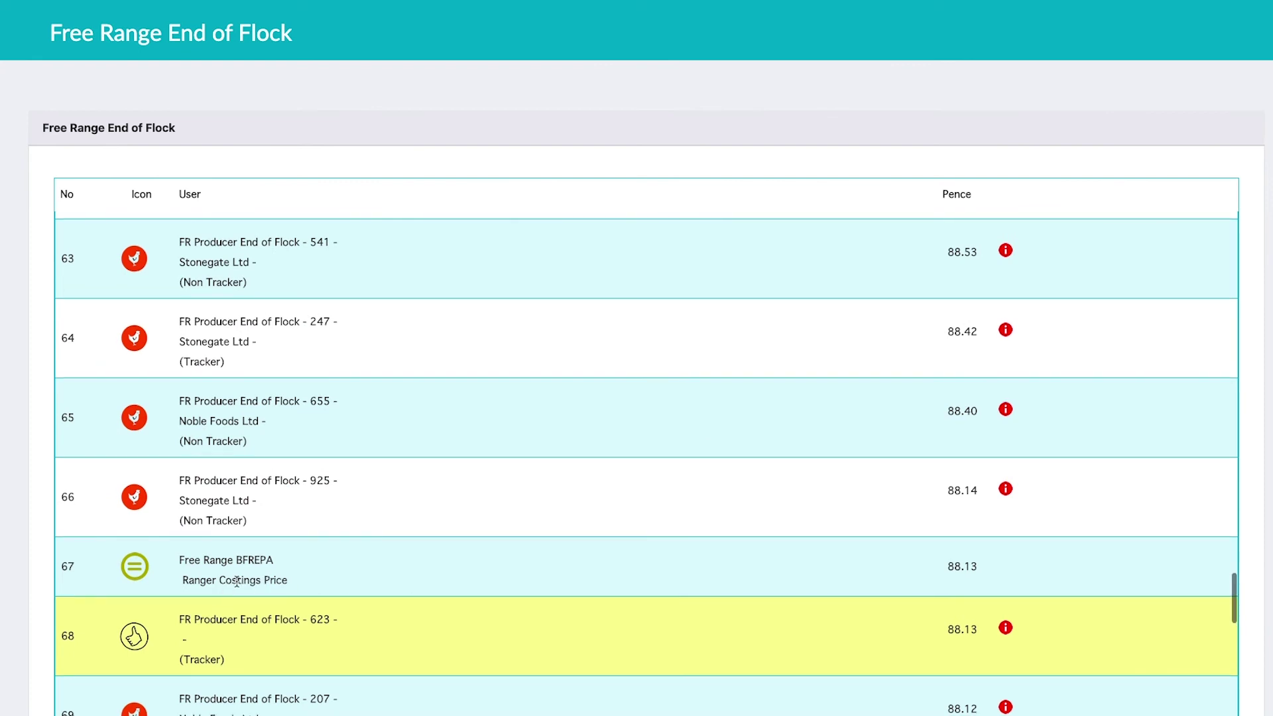
pyautogui.scroll(3, 533, 557)
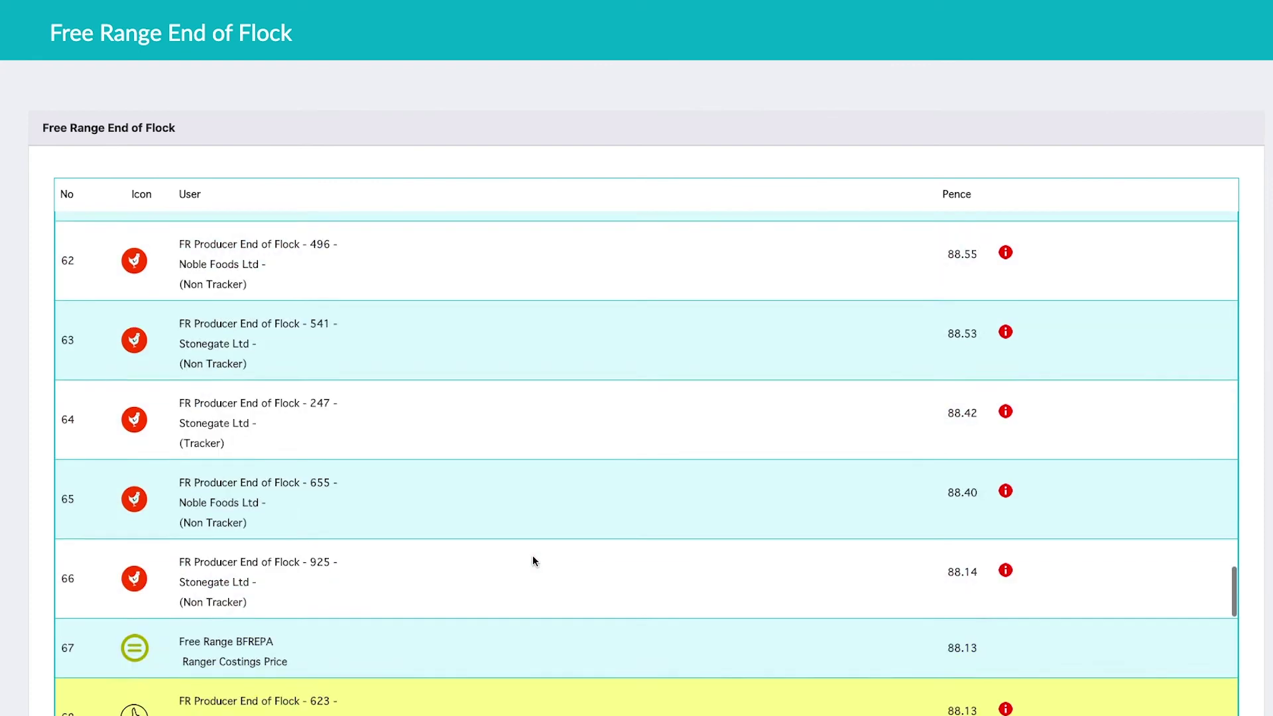
pyautogui.scroll(-1, 533, 558)
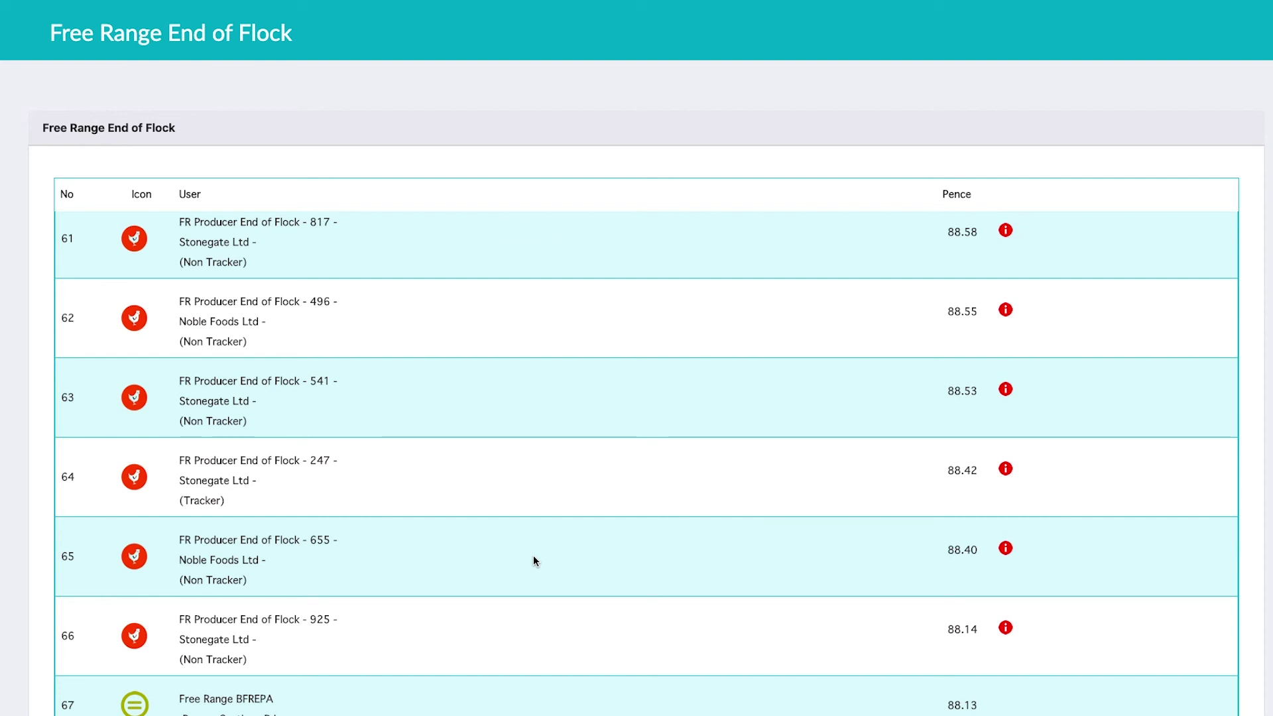
pyautogui.scroll(-4, 534, 557)
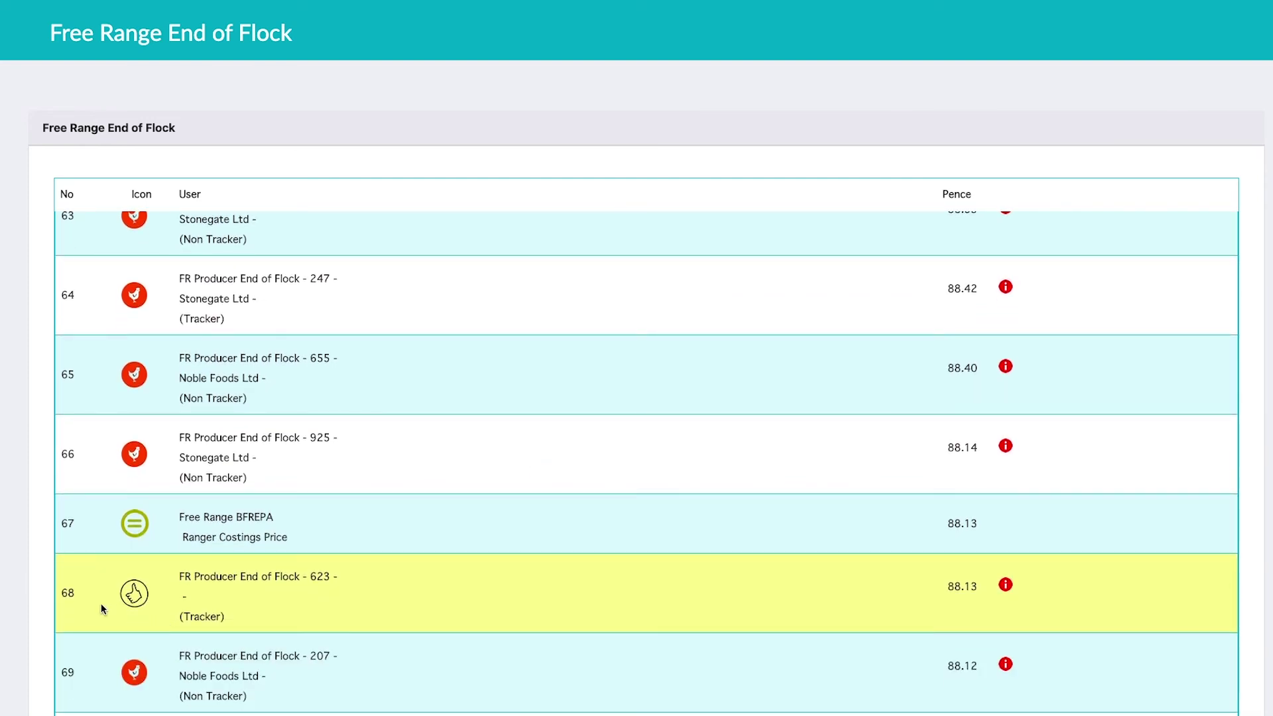
pyautogui.scroll(-1, 102, 602)
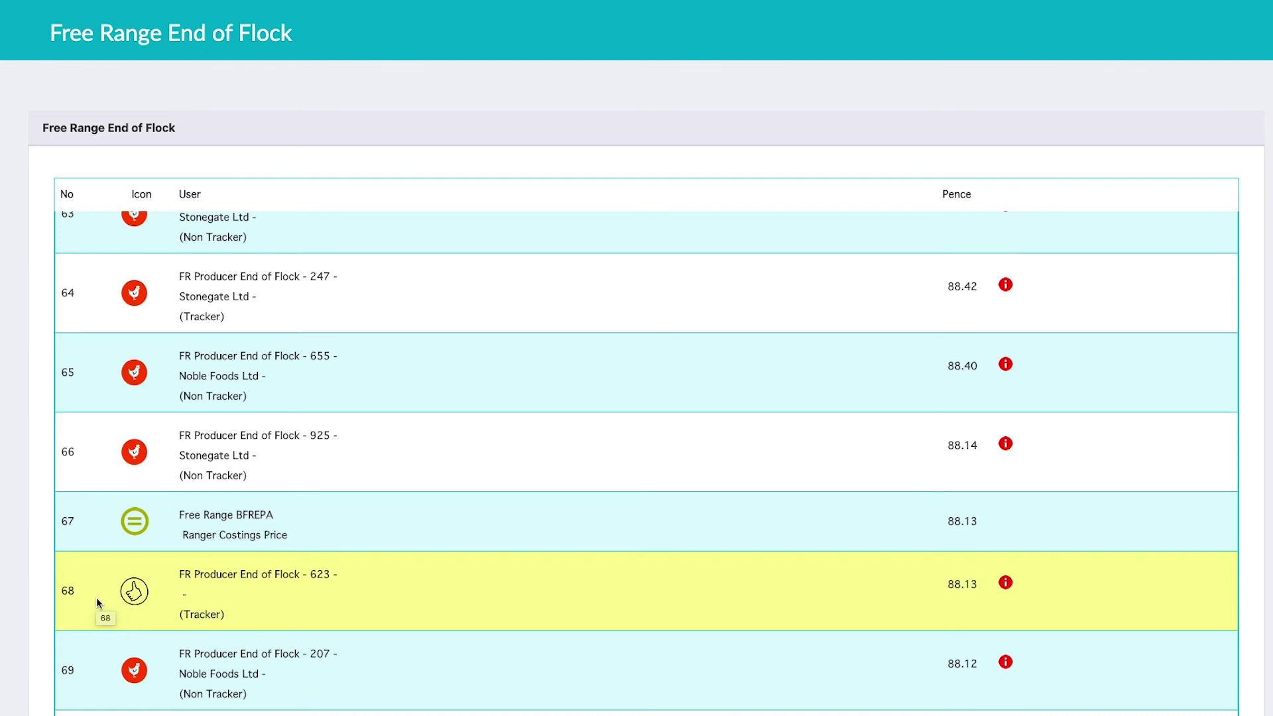
pyautogui.scroll(-10, 97, 600)
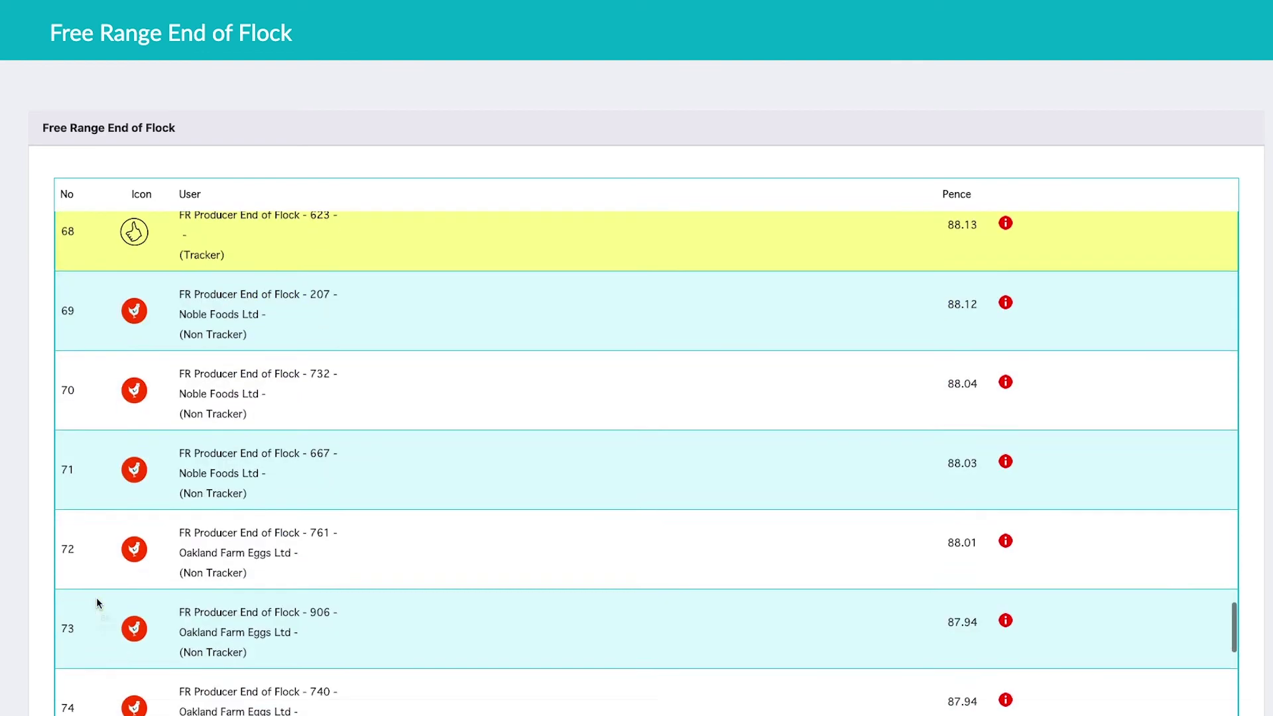
pyautogui.scroll(-18, 97, 602)
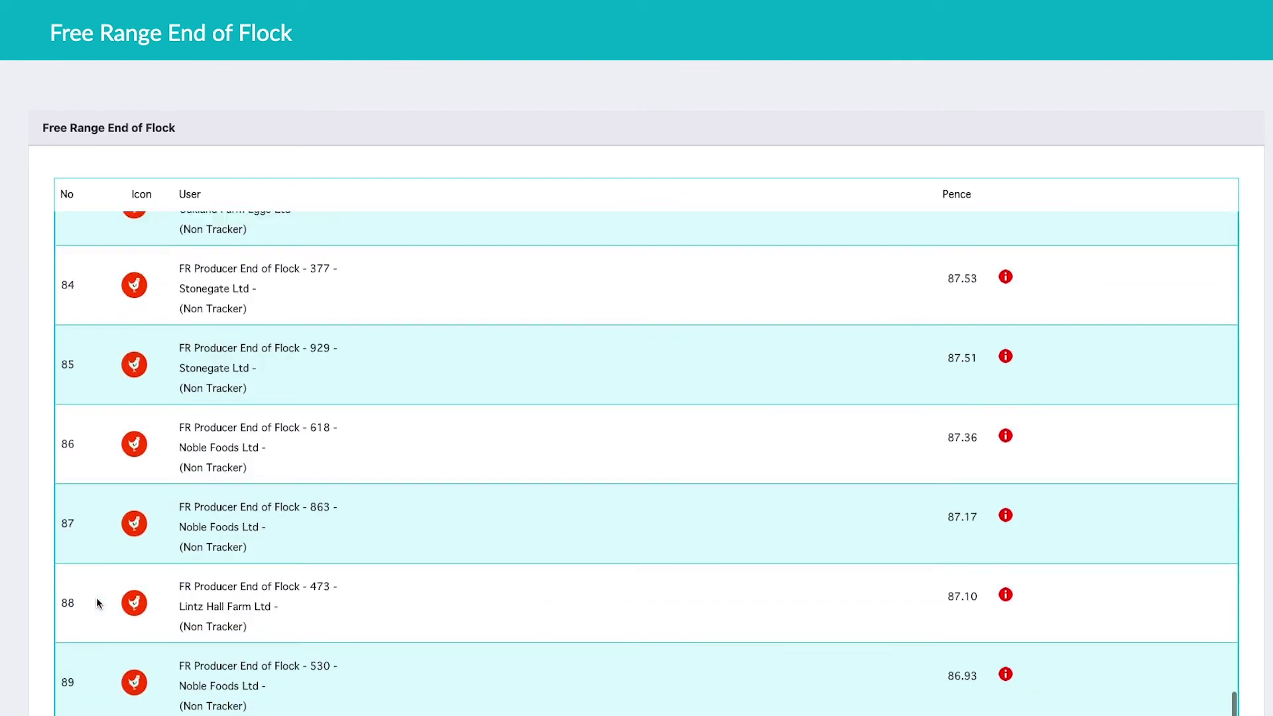
pyautogui.scroll(-8, 97, 602)
pyautogui.scroll(18, 96, 602)
pyautogui.scroll(19, 97, 602)
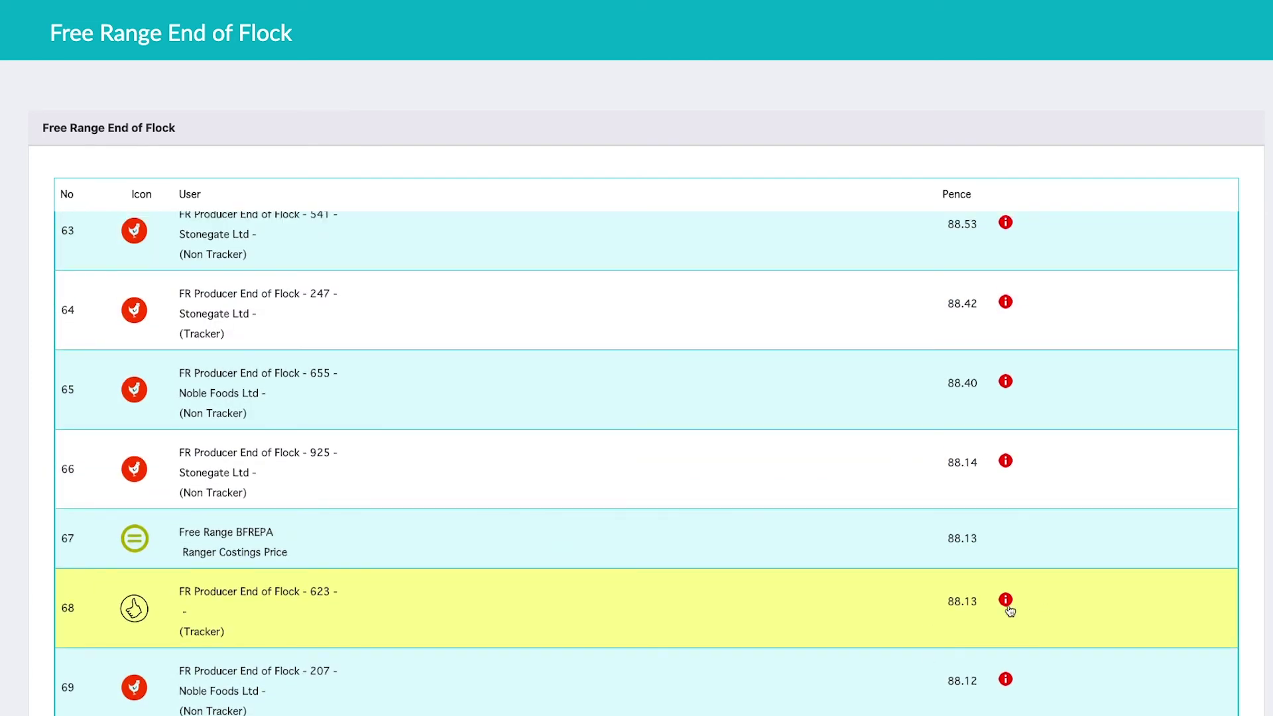
# Step: View row 68's grade and price breakdown popup, then close it
pyautogui.click(1006, 601)
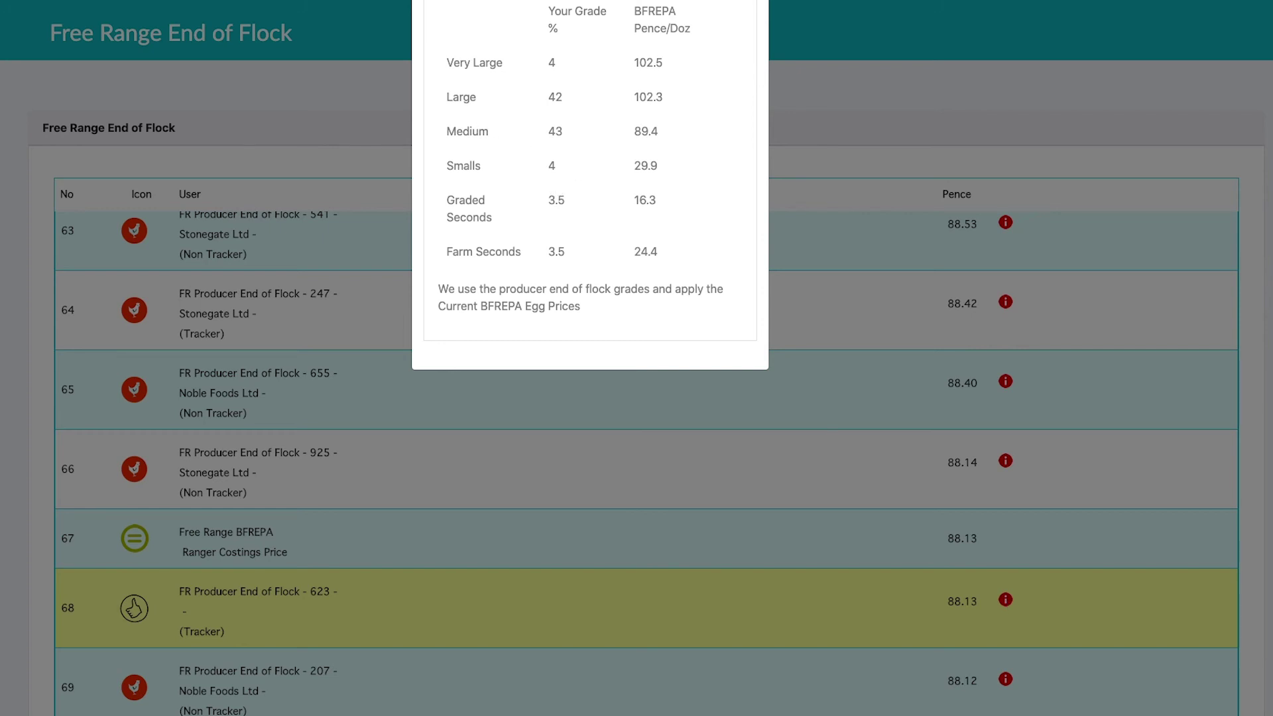
pyautogui.press('Escape')
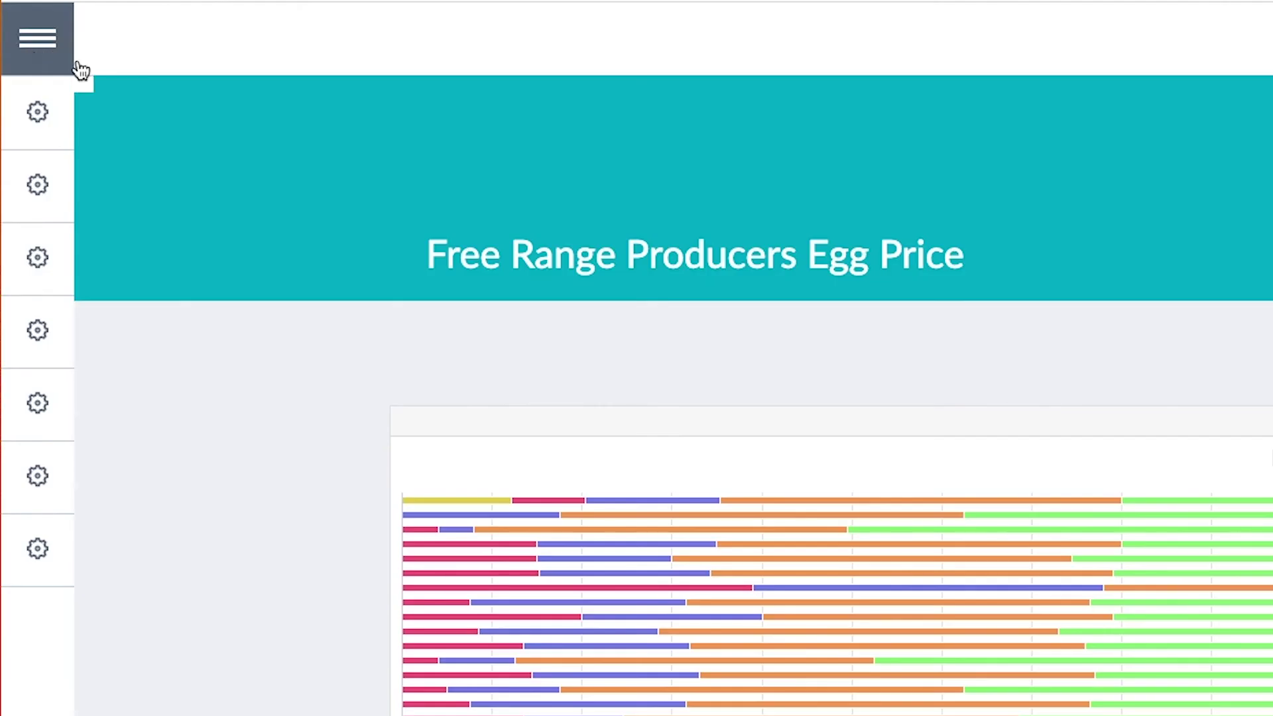
# Step: Go to the Free Range packers' egg price statistics via the egg price comparison page
pyautogui.click(73, 65)
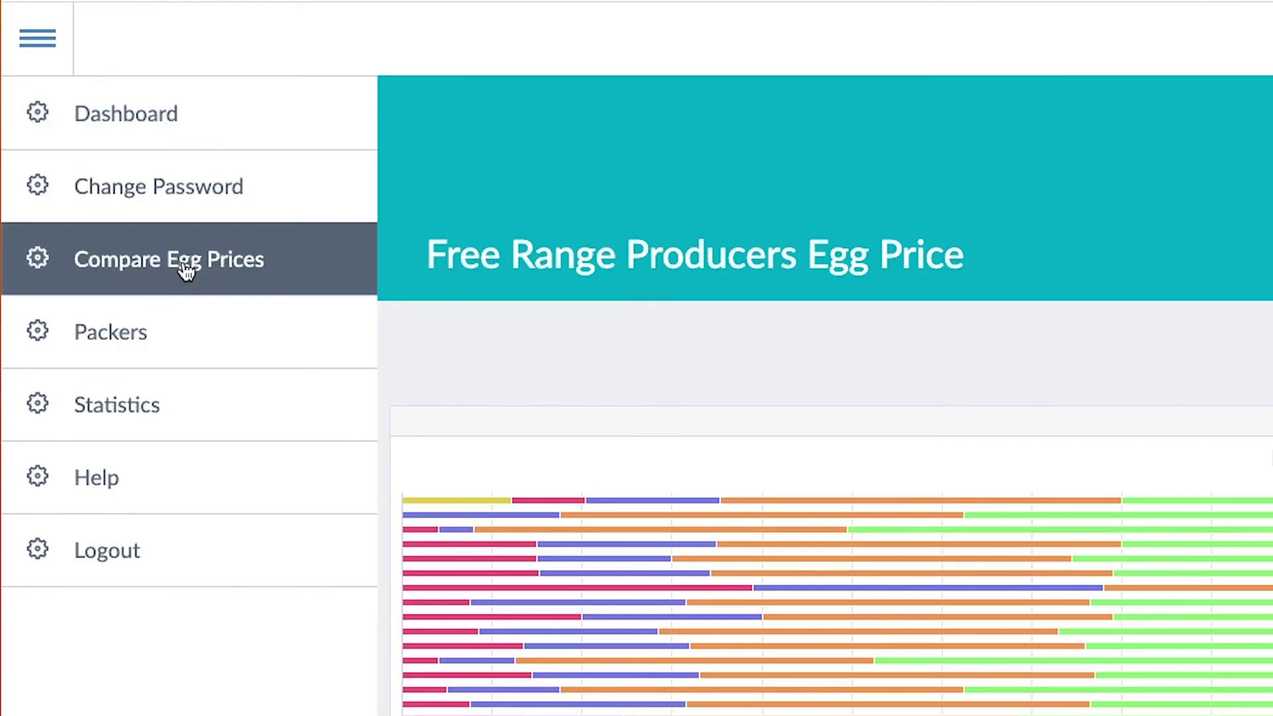
pyautogui.click(186, 268)
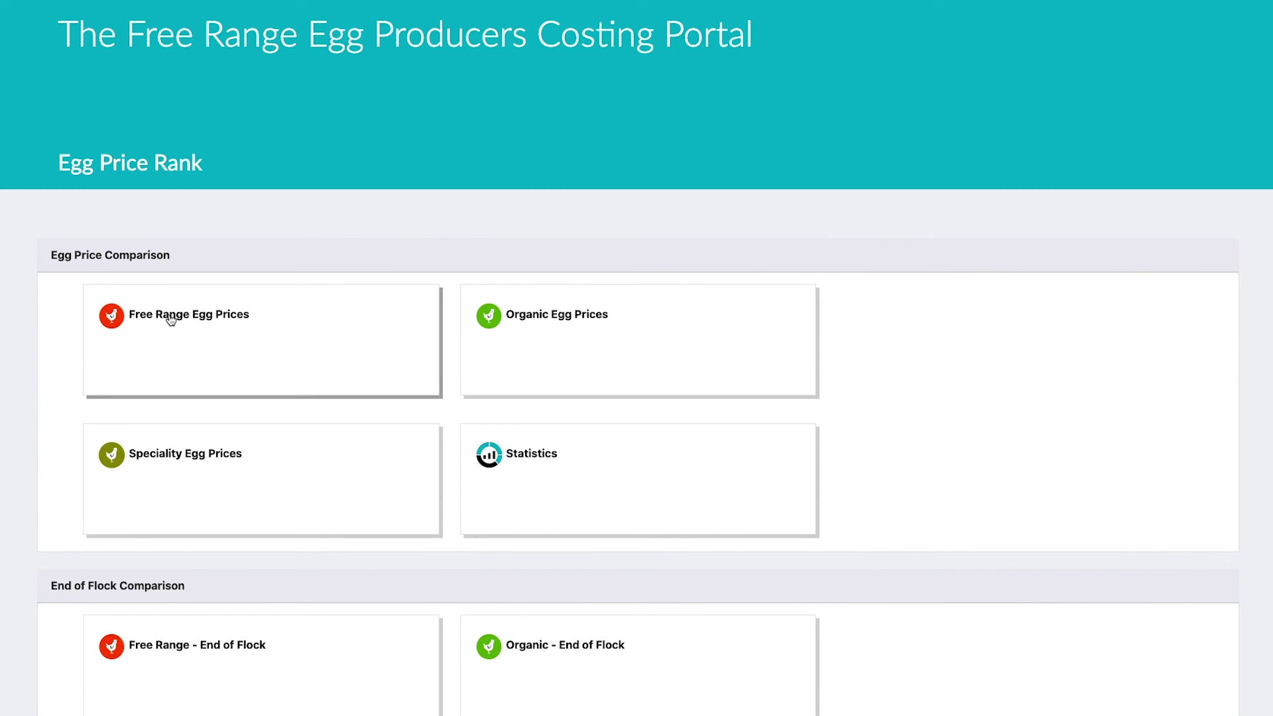
pyautogui.click(525, 458)
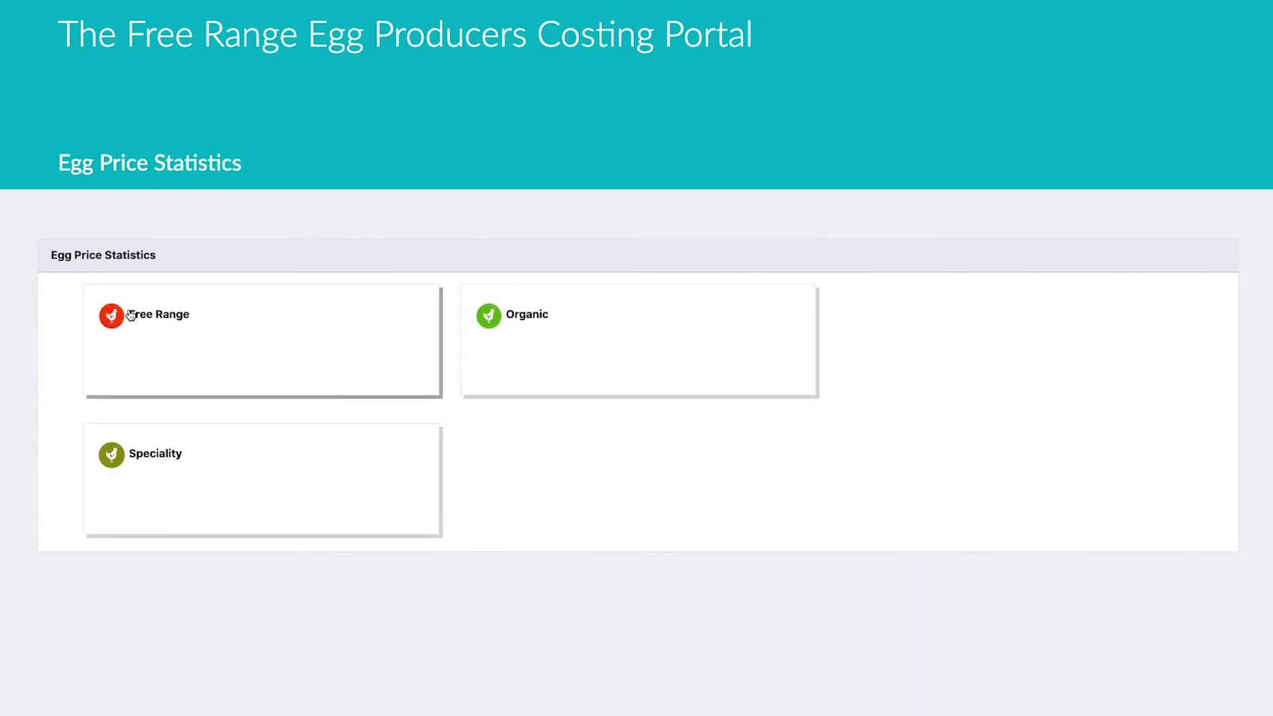
pyautogui.click(126, 317)
pyautogui.click(509, 342)
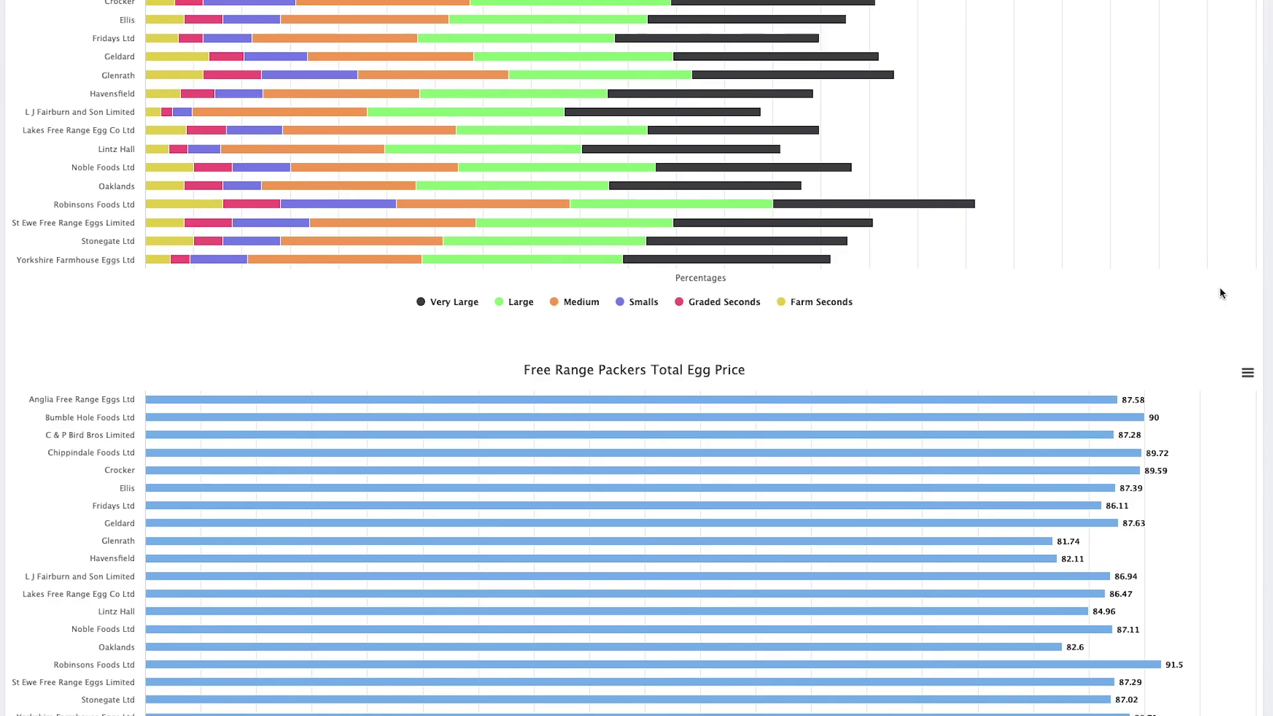
# Step: Read the Total Egg Price chart: packers range 81.74 to 91.5 pence, Robinsons Foods highest
pyautogui.scroll(-3, 1062, 193)
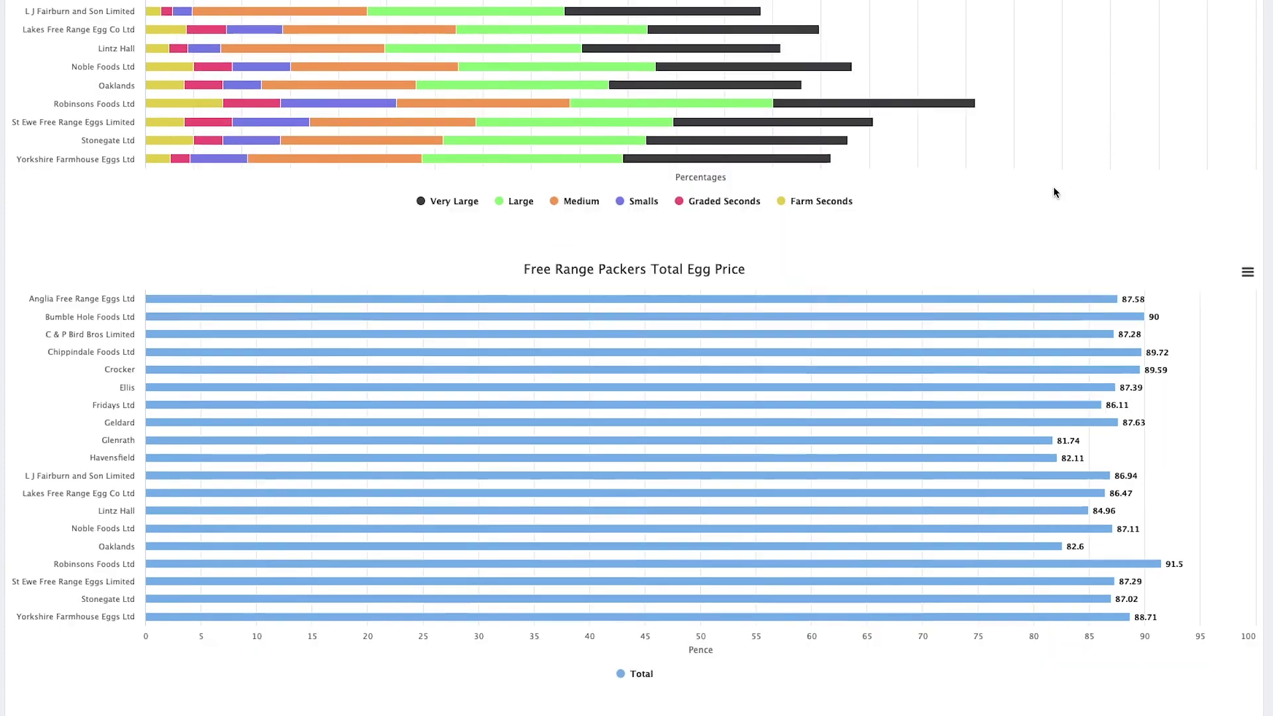
pyautogui.scroll(-3, 1056, 193)
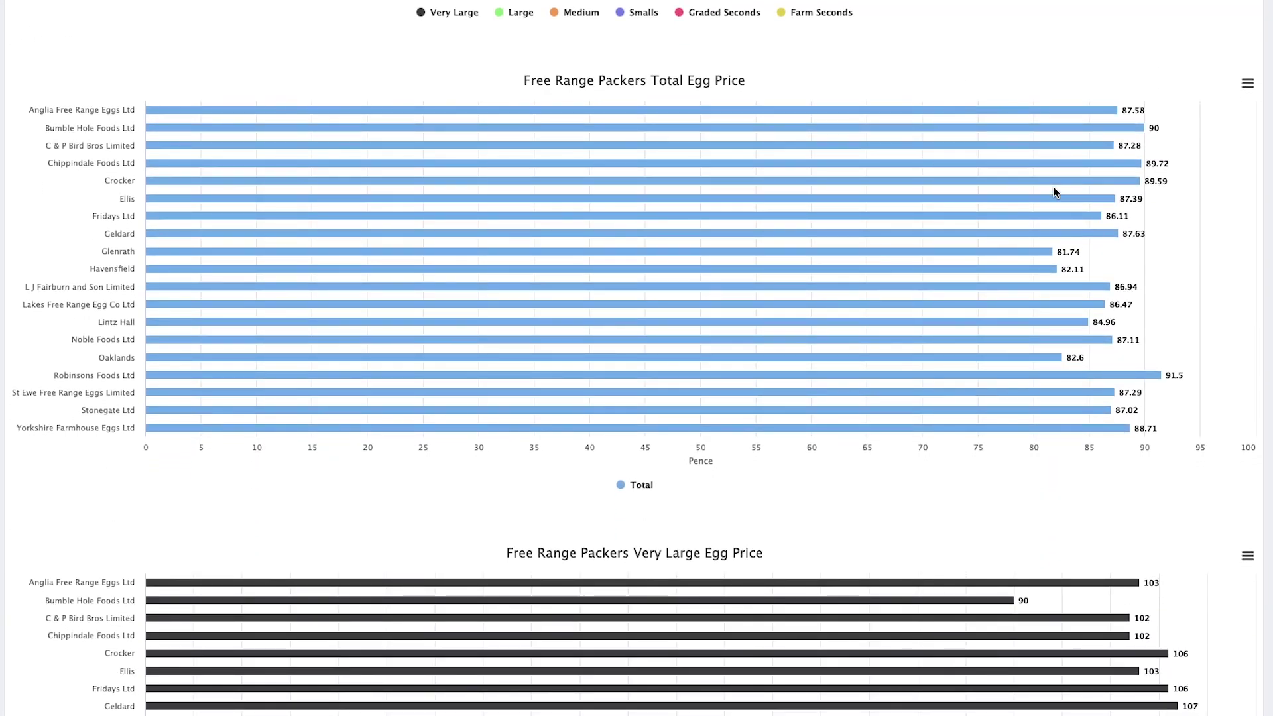
pyautogui.moveTo(1107, 150)
pyautogui.moveTo(1109, 117)
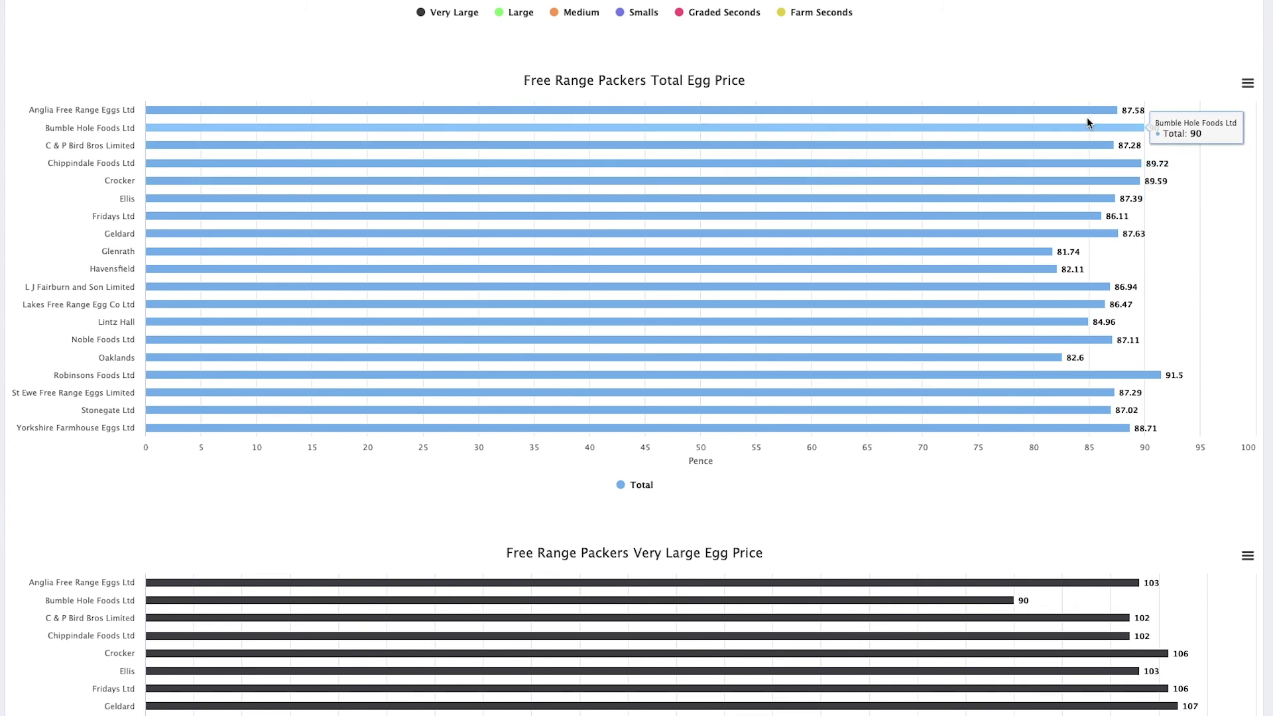
pyautogui.moveTo(1168, 161)
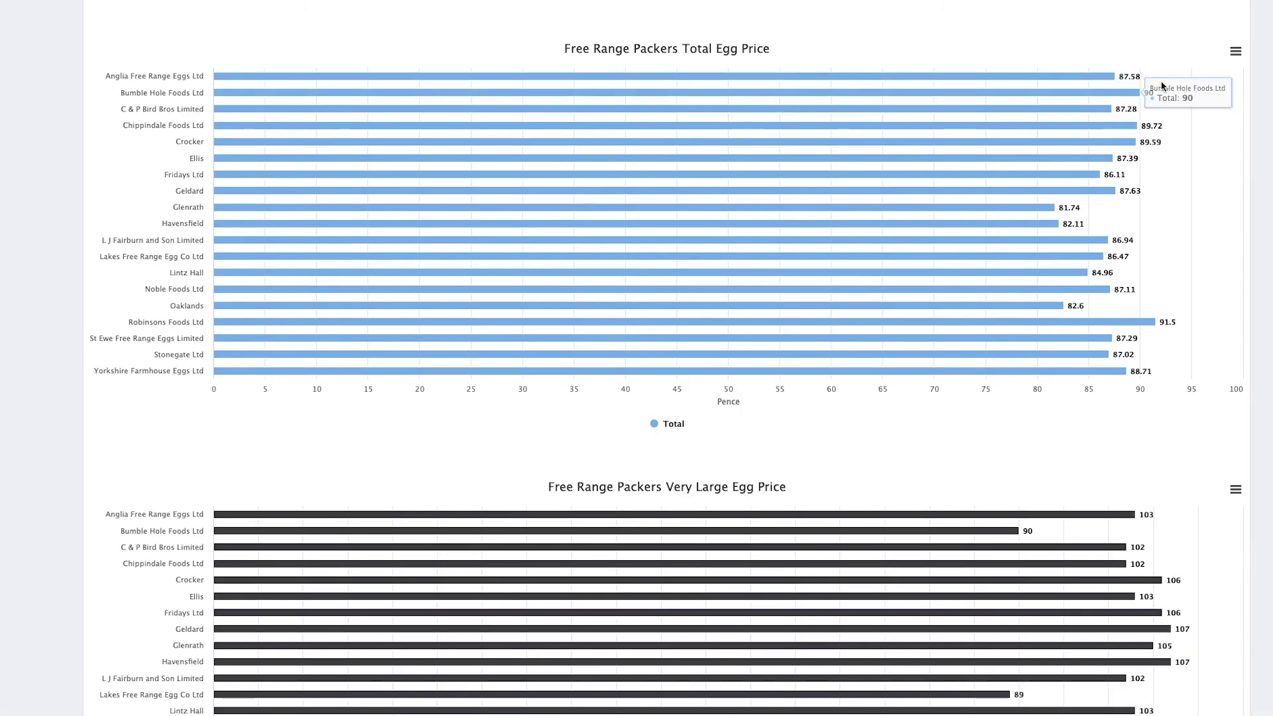
pyautogui.moveTo(1102, 78)
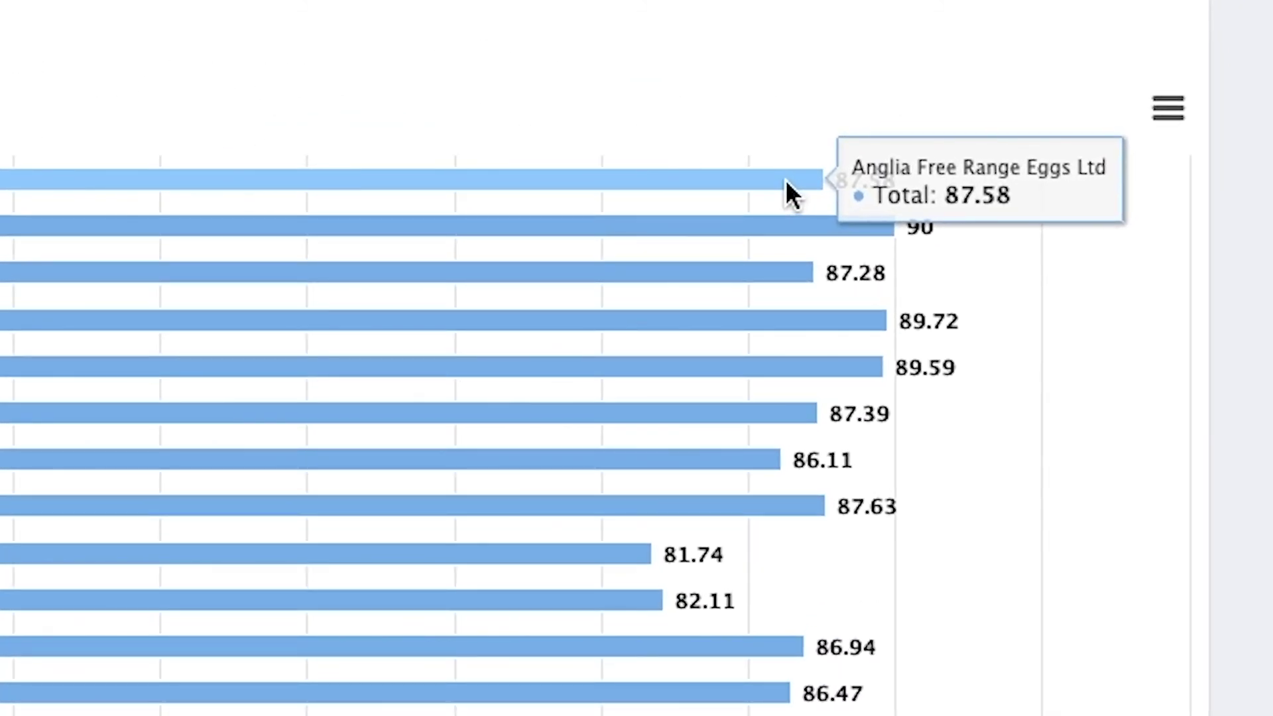
# Step: Scroll through the Very Large and Large Egg Price charts, reading individual bar values
pyautogui.scroll(-3, 787, 181)
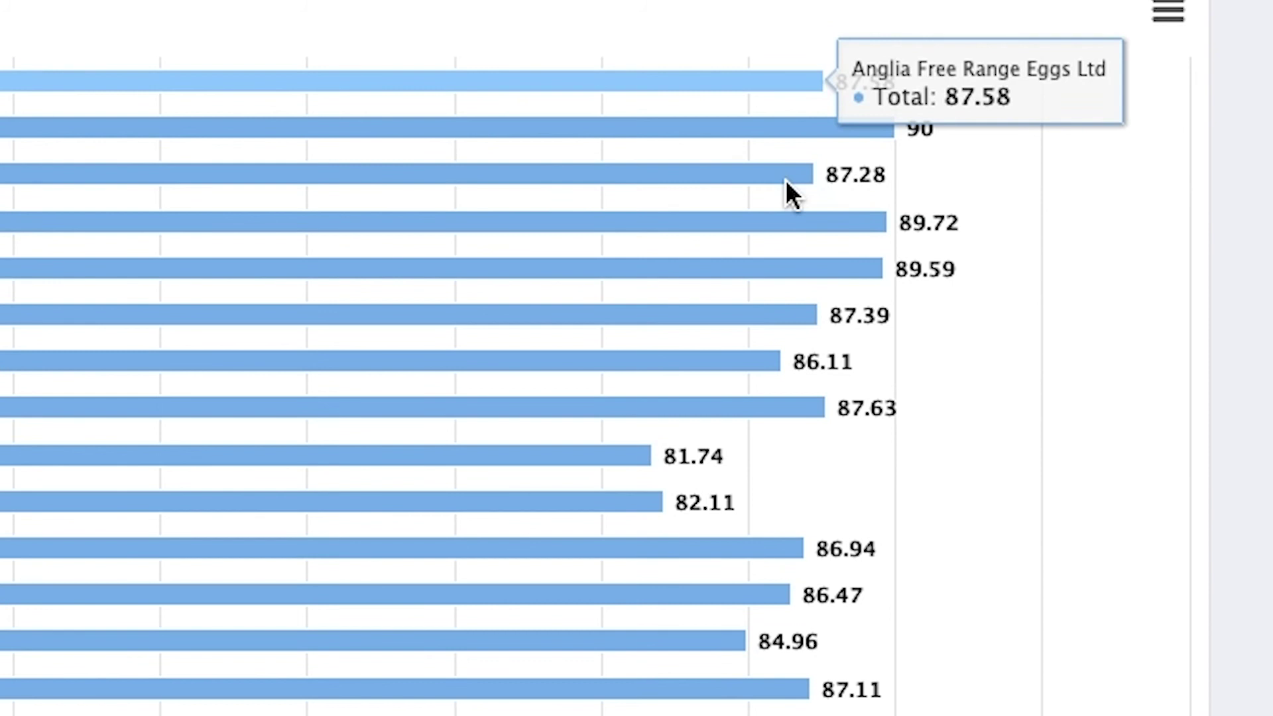
pyautogui.scroll(-1, 786, 179)
pyautogui.scroll(-10, 786, 182)
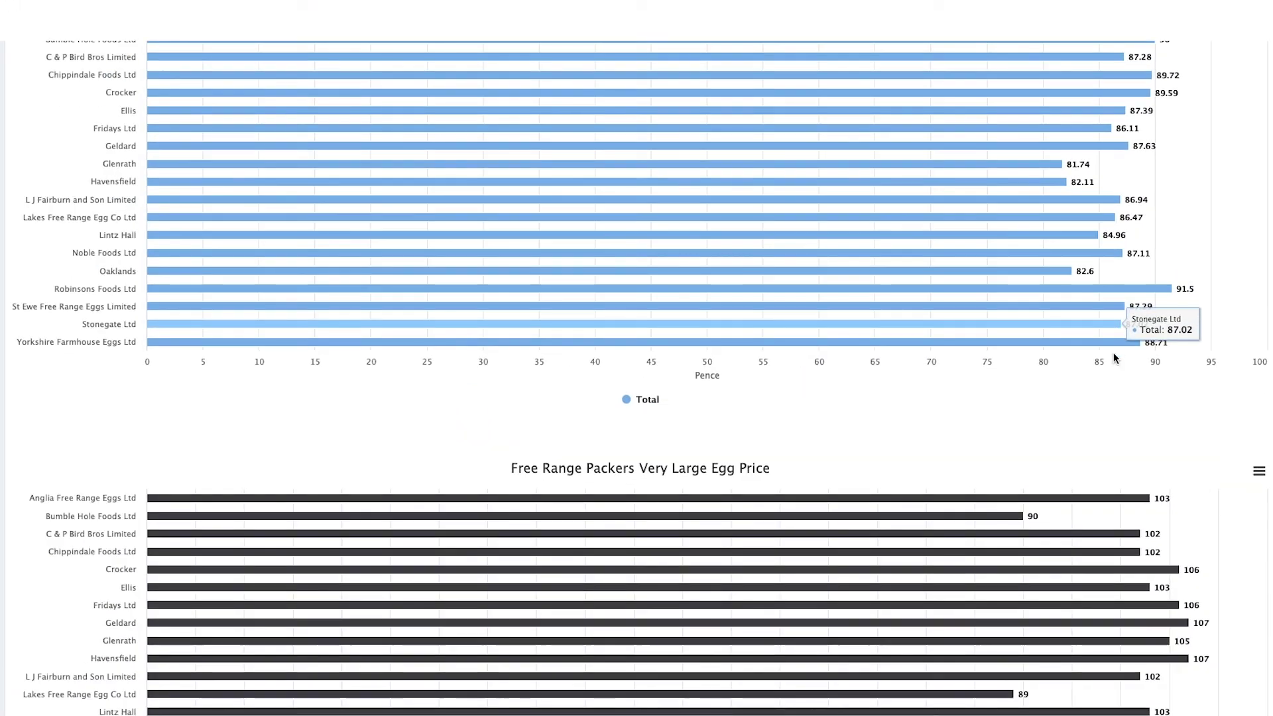
pyautogui.scroll(-4, 1115, 341)
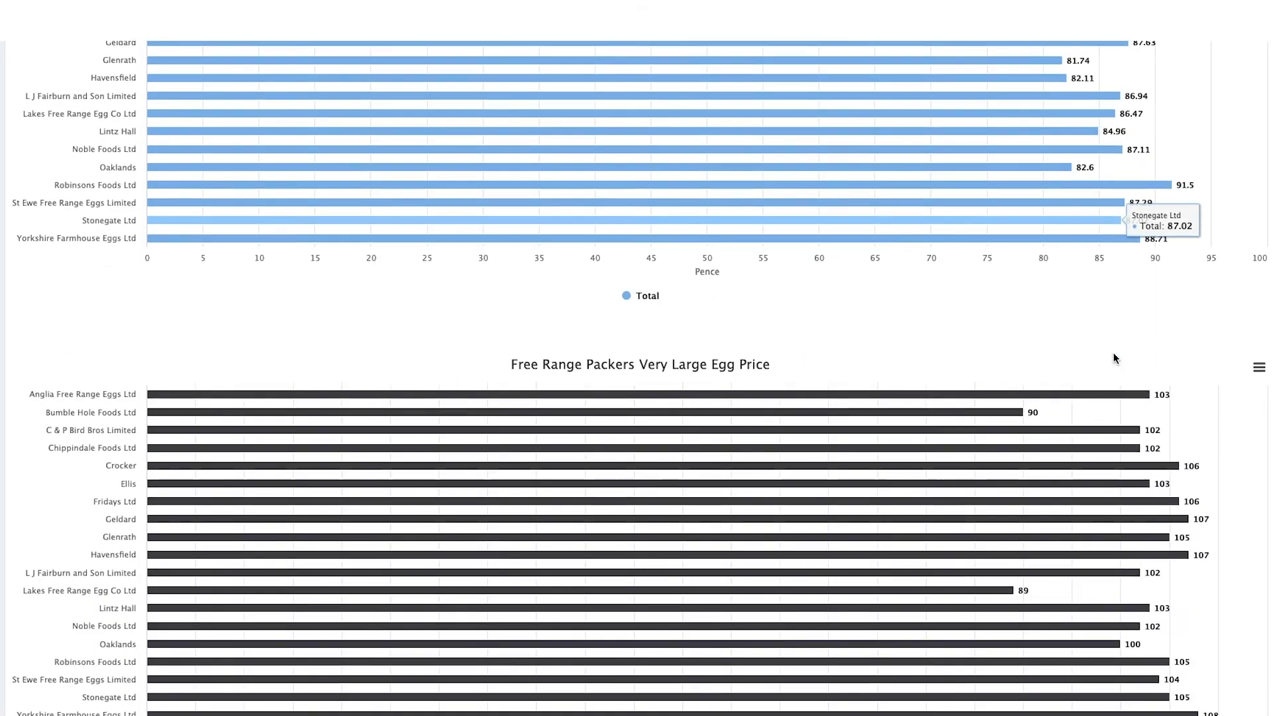
pyautogui.scroll(-3, 1114, 358)
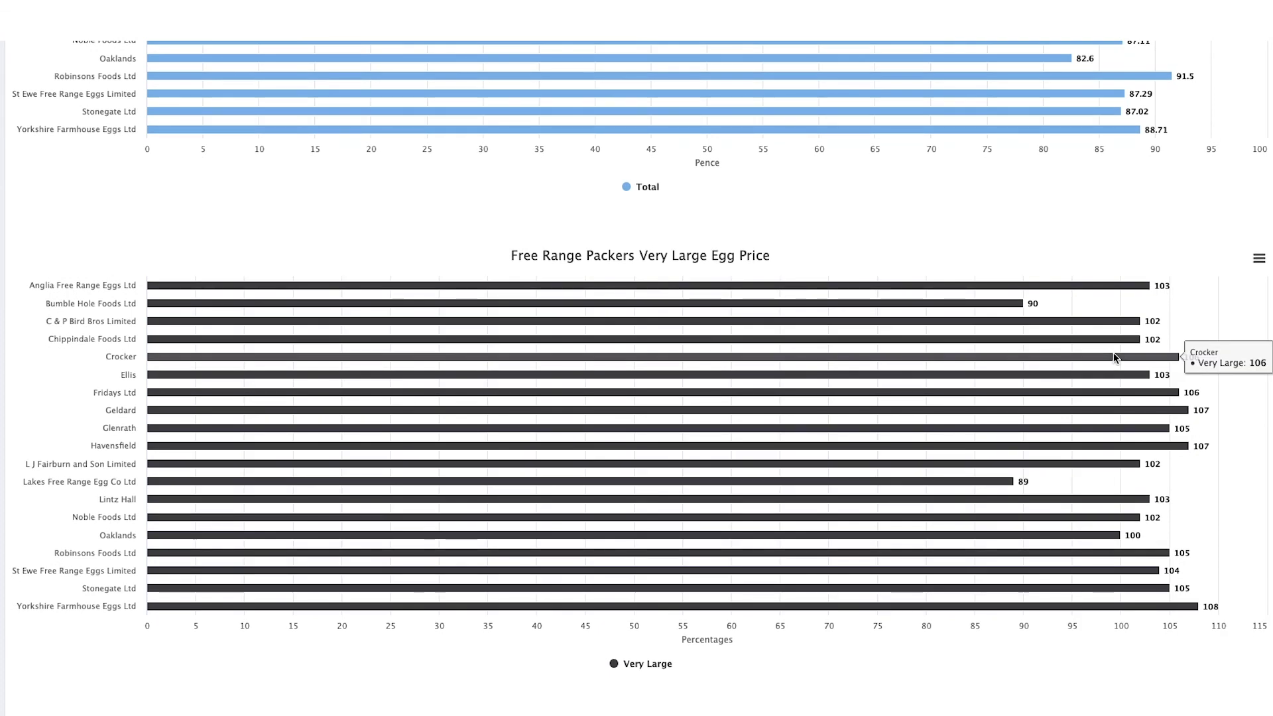
pyautogui.scroll(-1, 1114, 358)
pyautogui.scroll(-1, 1116, 359)
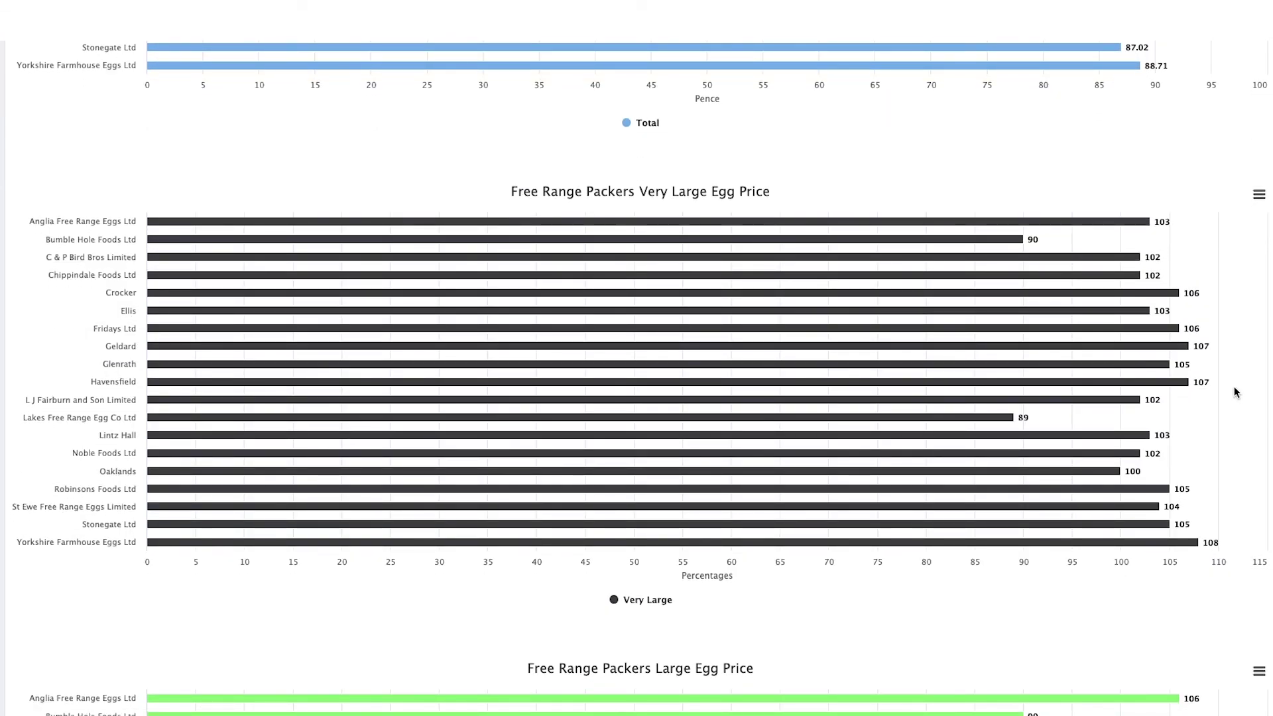
pyautogui.scroll(3, 1236, 392)
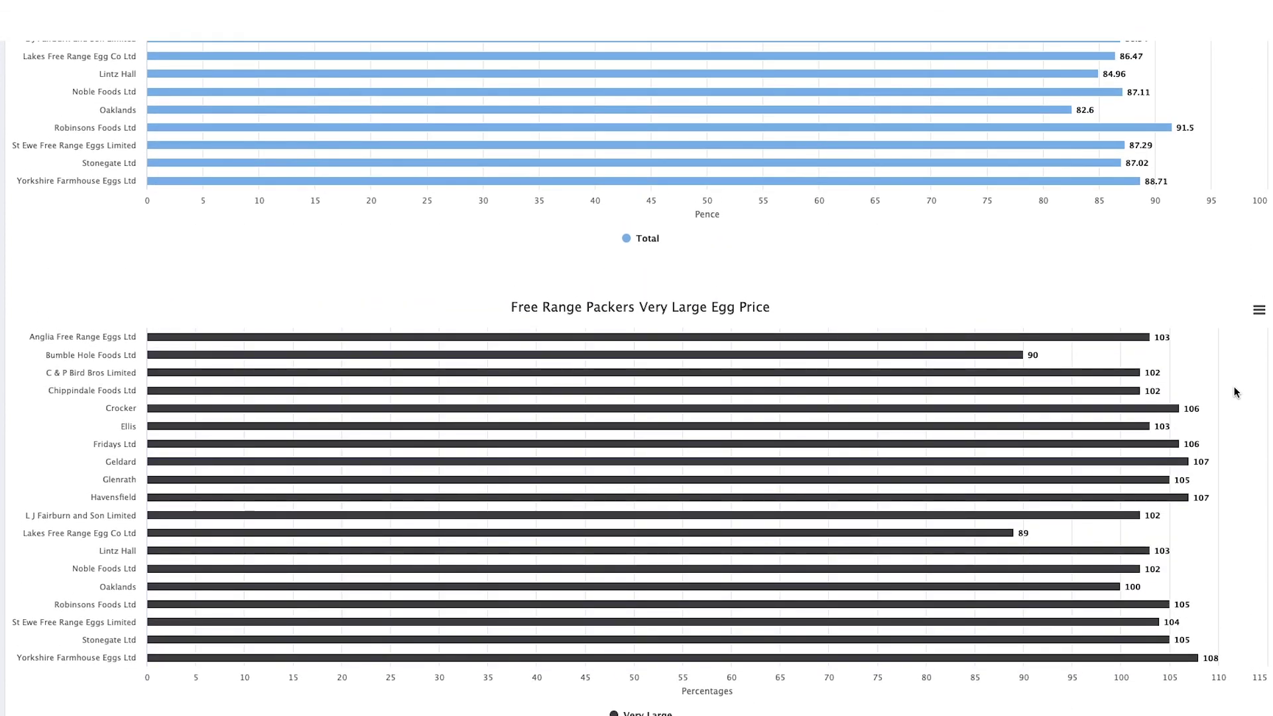
pyautogui.scroll(1, 1236, 392)
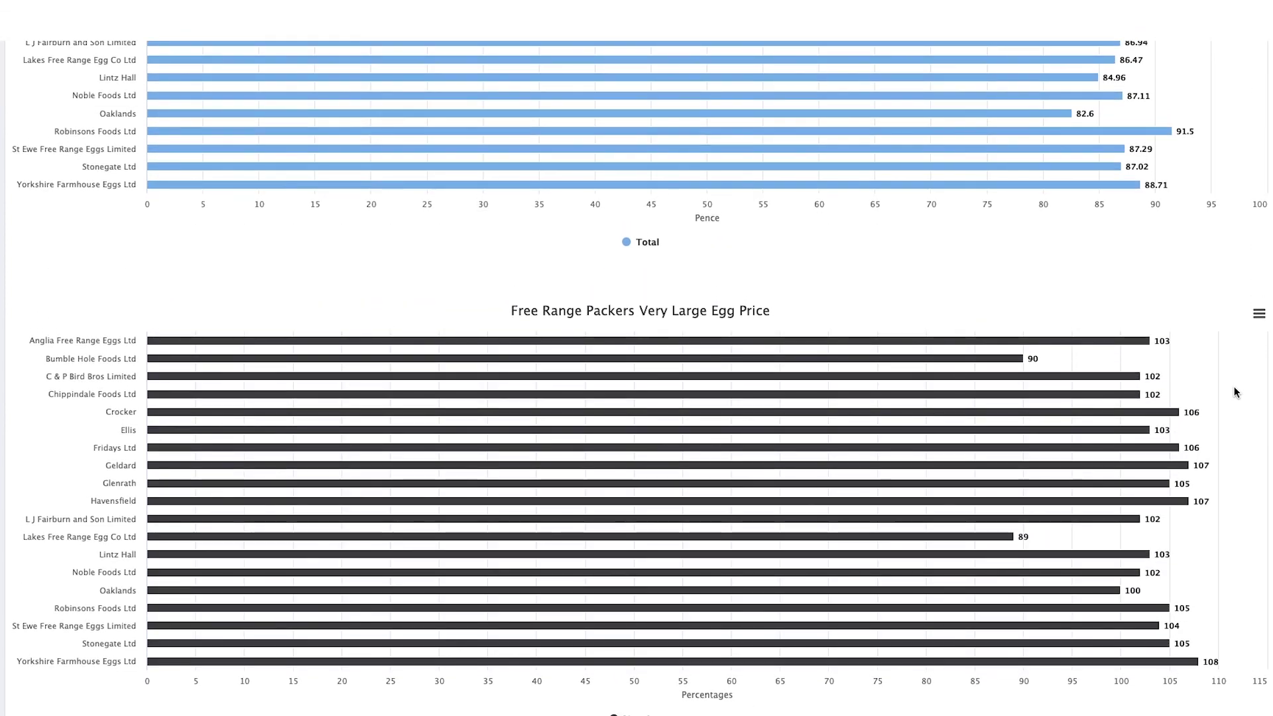
pyautogui.scroll(4, 1235, 392)
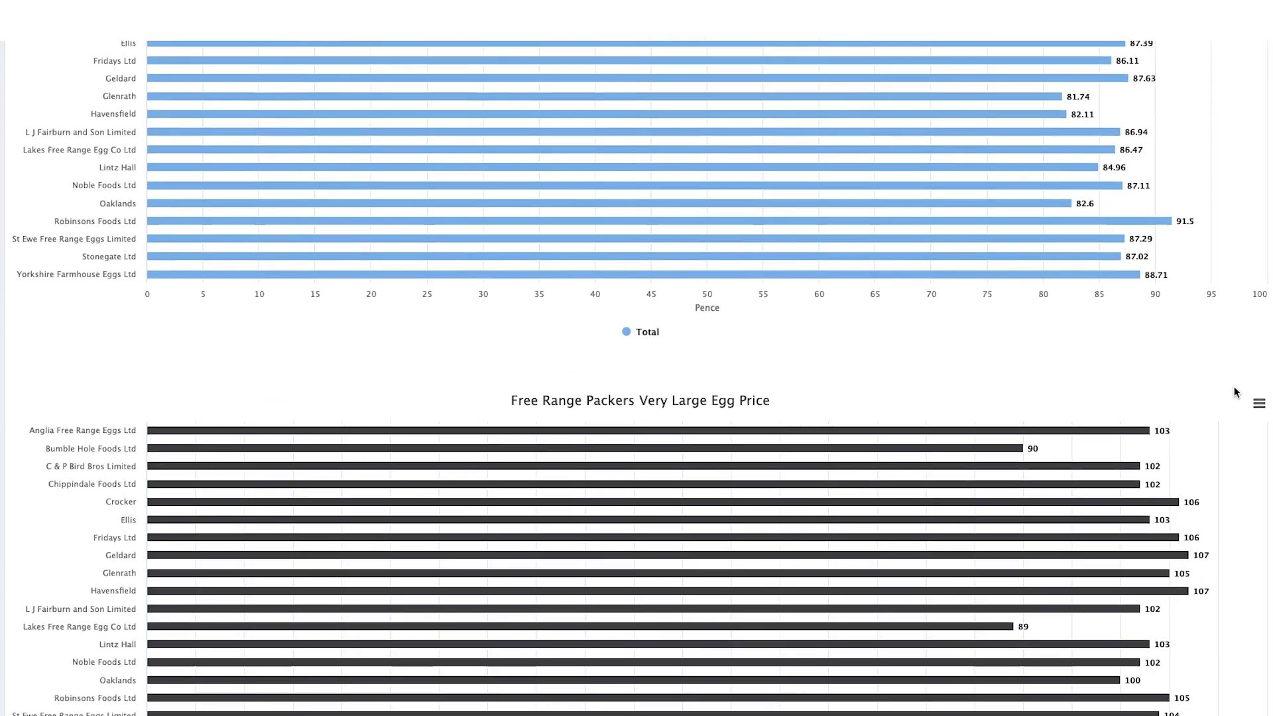
pyautogui.scroll(1, 1235, 392)
pyautogui.scroll(-1, 1152, 418)
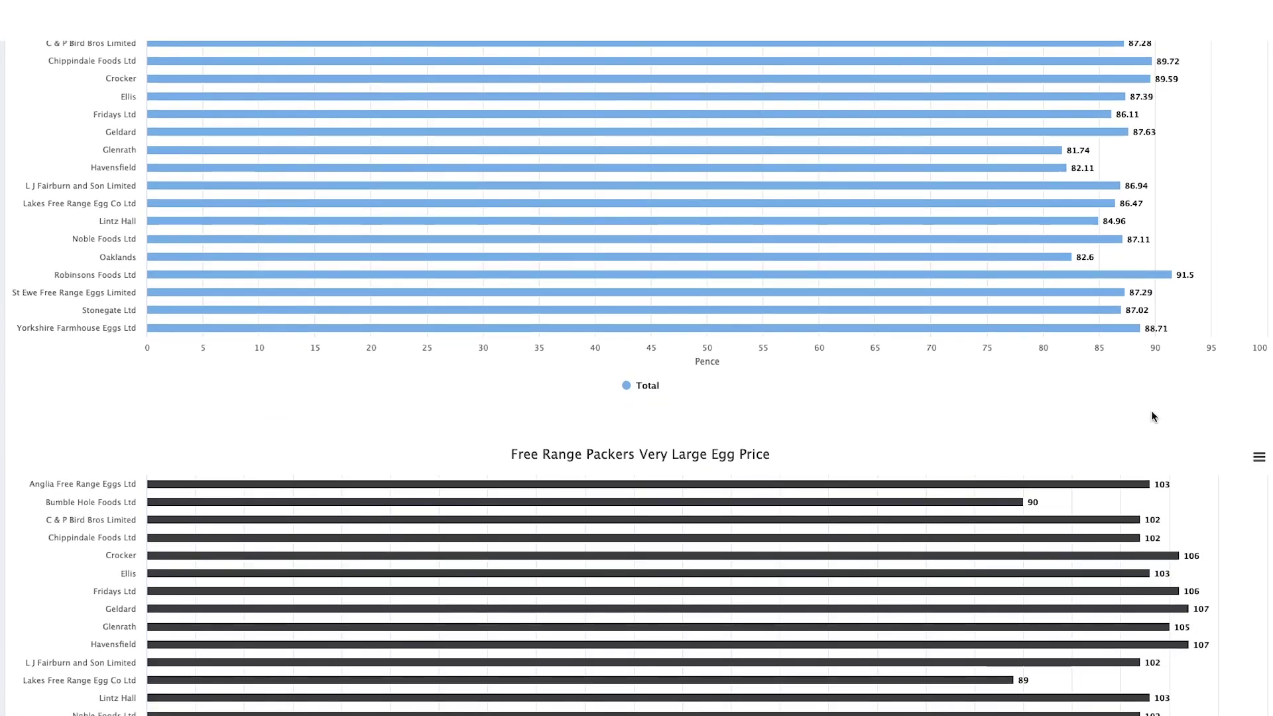
pyautogui.moveTo(948, 525)
pyautogui.moveTo(974, 507)
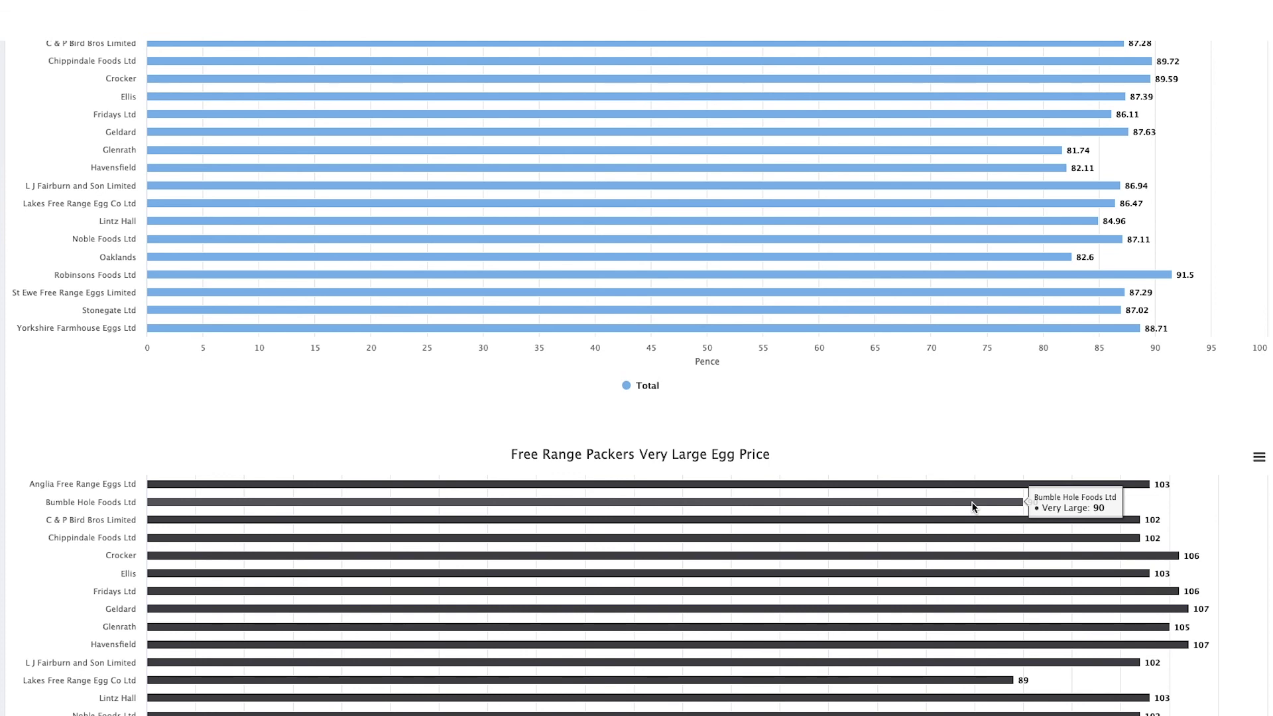
# Step: Continue to the Medium and Smalls charts, where Bumble Hole Foods reaches 90
pyautogui.scroll(-5, 973, 507)
pyautogui.scroll(-12, 974, 507)
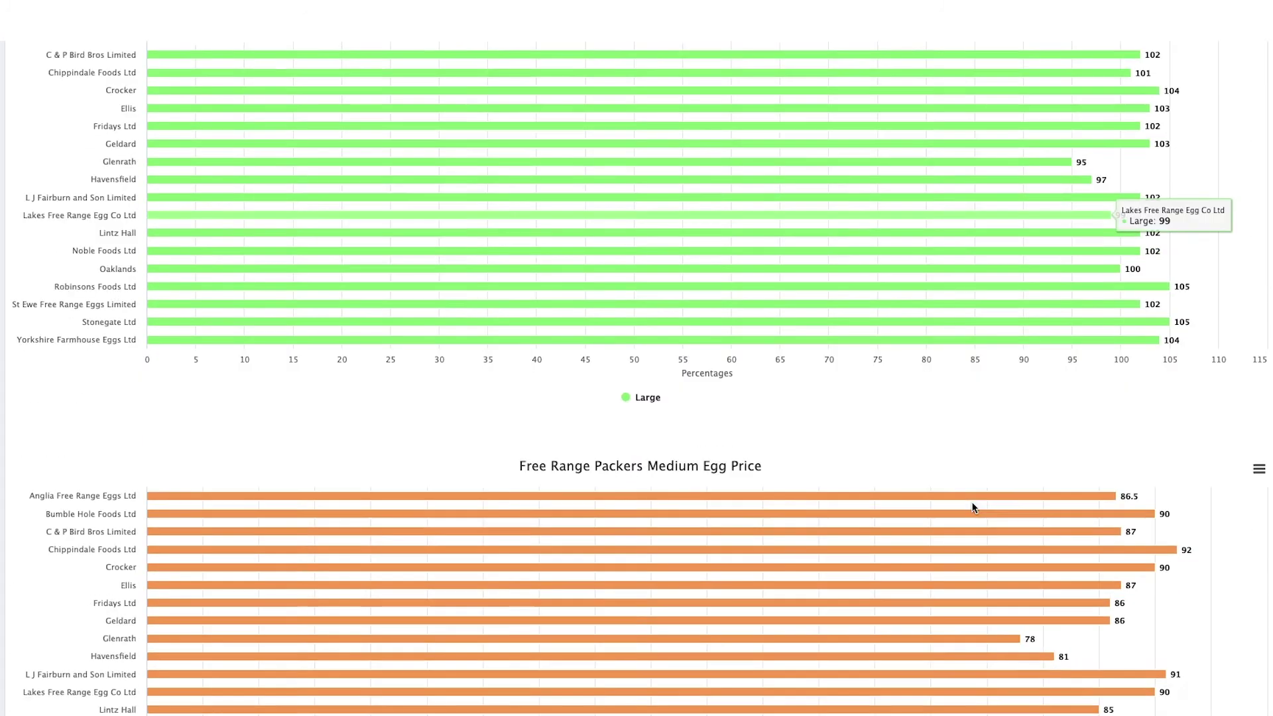
pyautogui.scroll(-1, 973, 508)
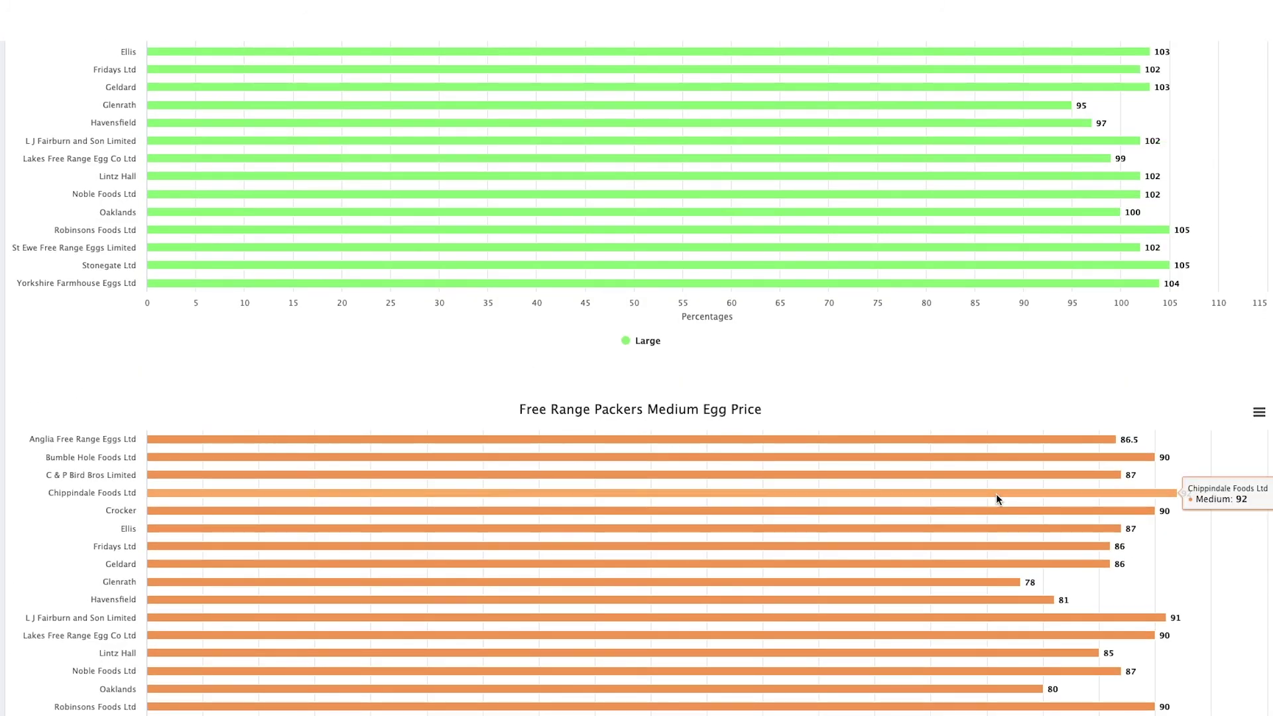
pyautogui.moveTo(1154, 463)
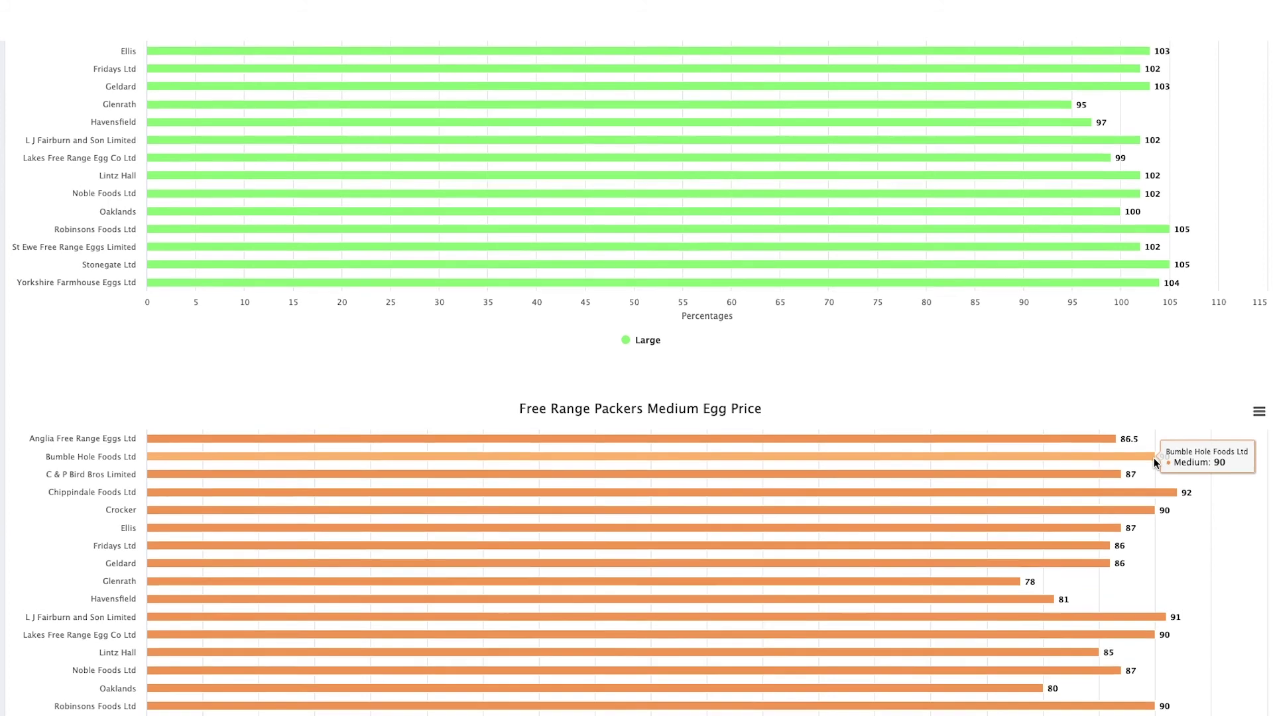
pyautogui.scroll(-8, 1154, 458)
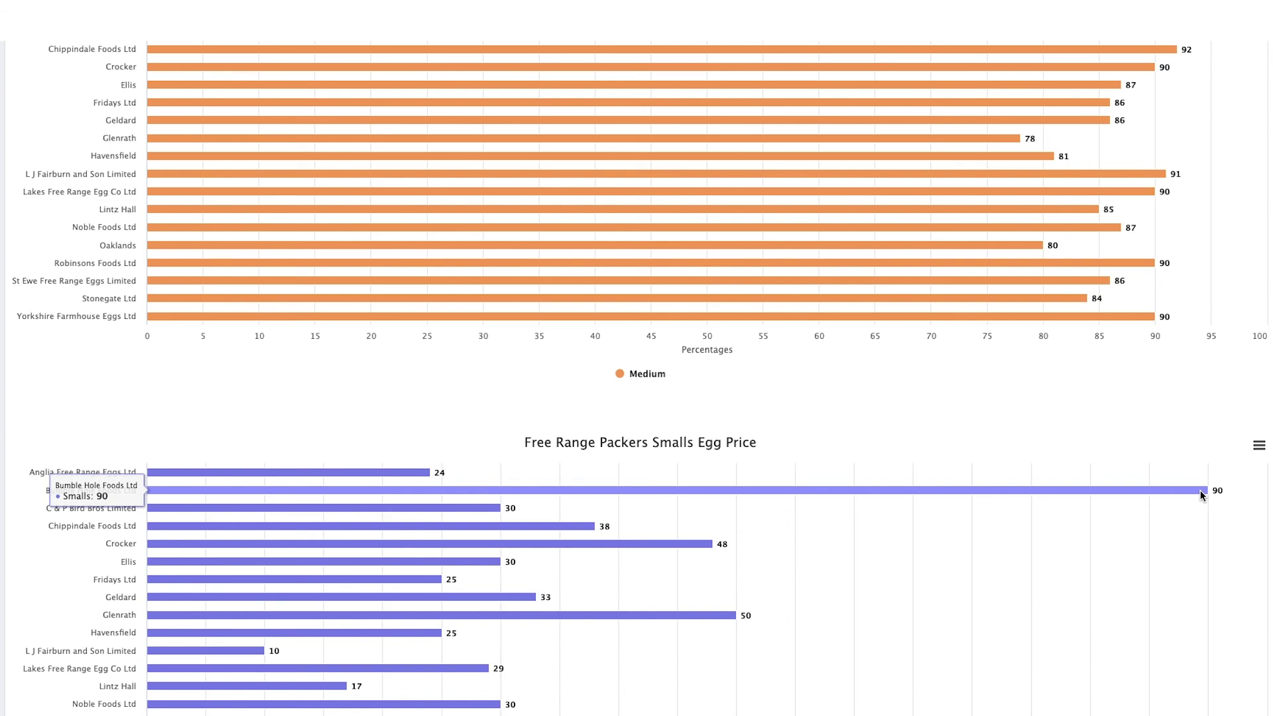
pyautogui.scroll(-7, 1200, 491)
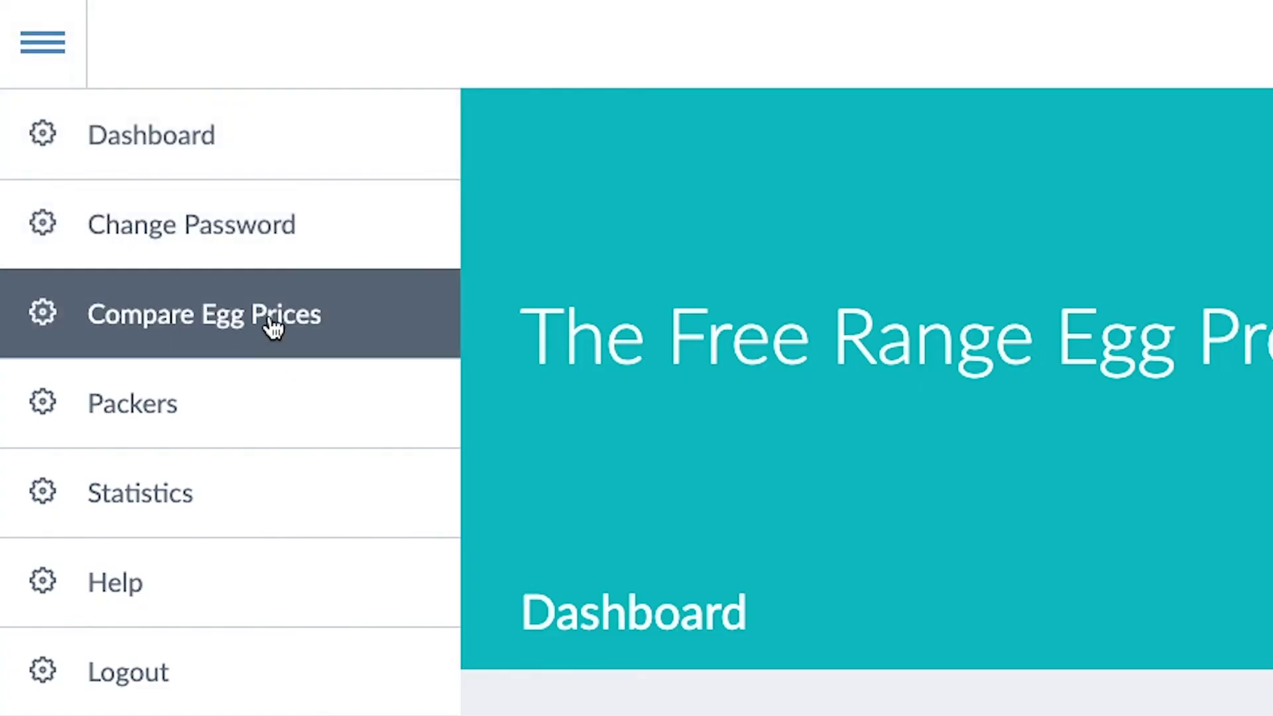
# Step: Open End of Flock Statistics' Free Range System Breakdown: 89 Multi-Tier versus 29 Flat Deck
pyautogui.click(272, 325)
pyautogui.scroll(-5, 762, 298)
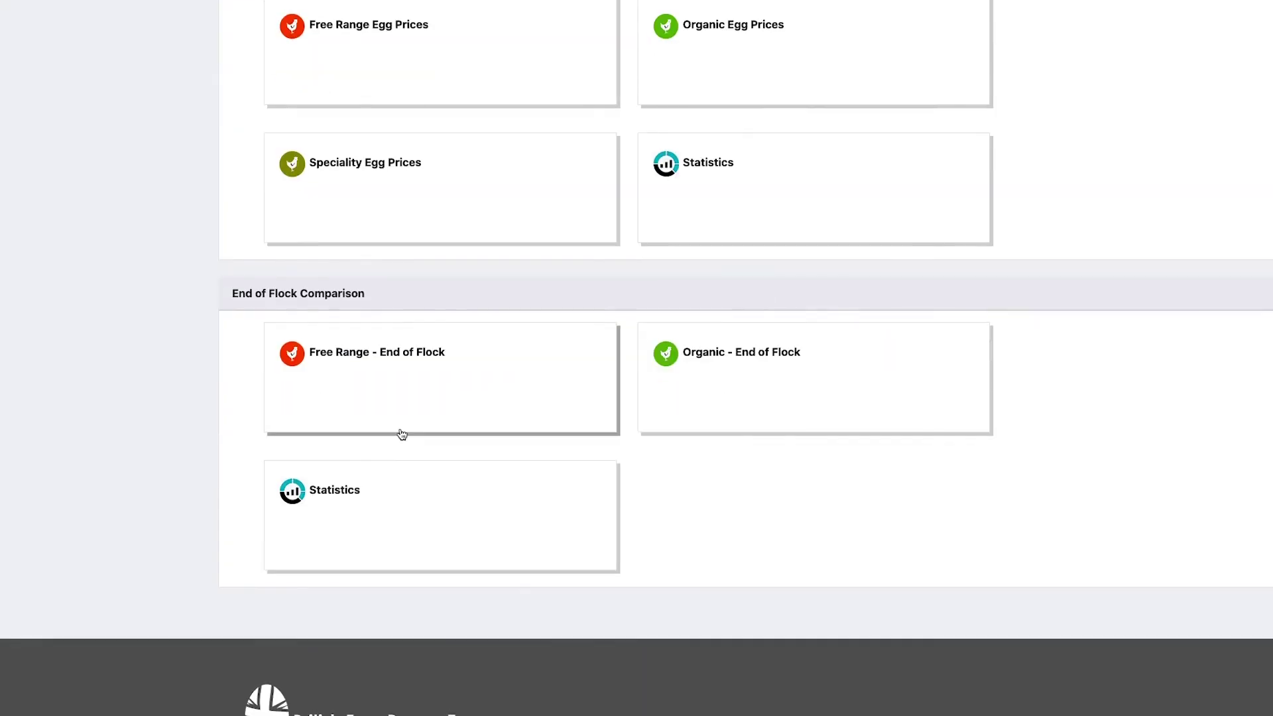
pyautogui.click(335, 494)
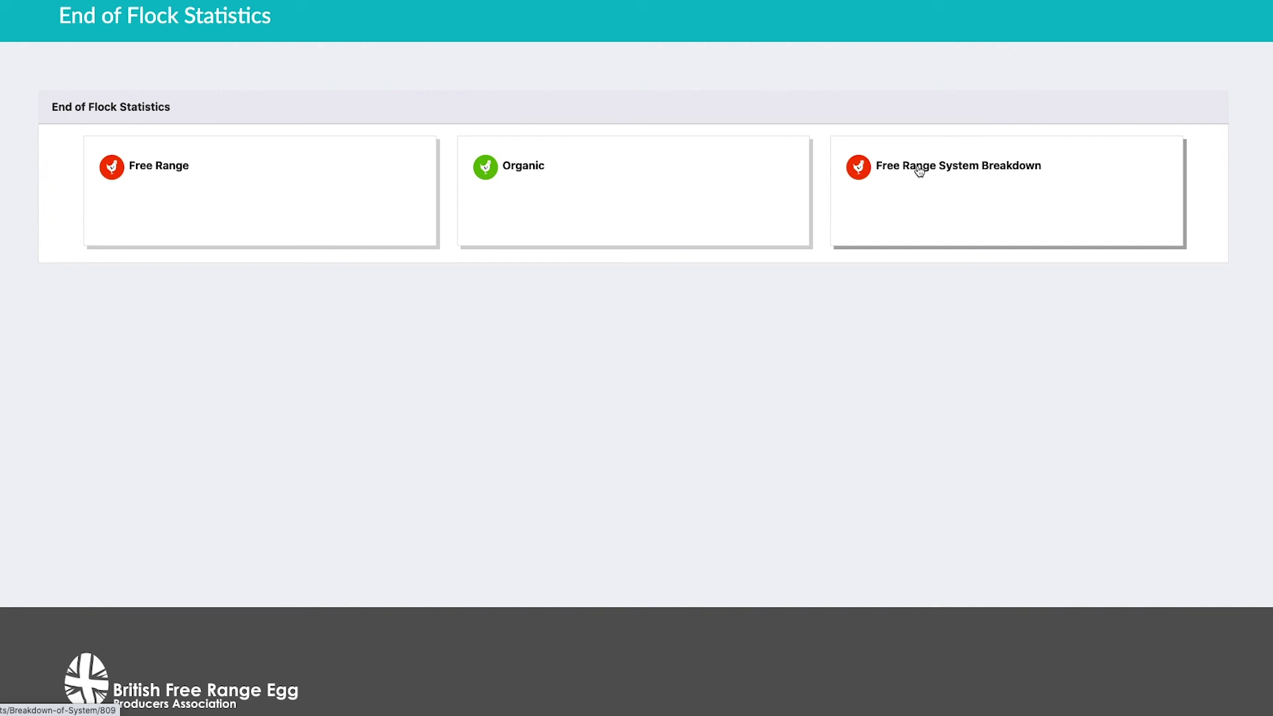
pyautogui.click(920, 171)
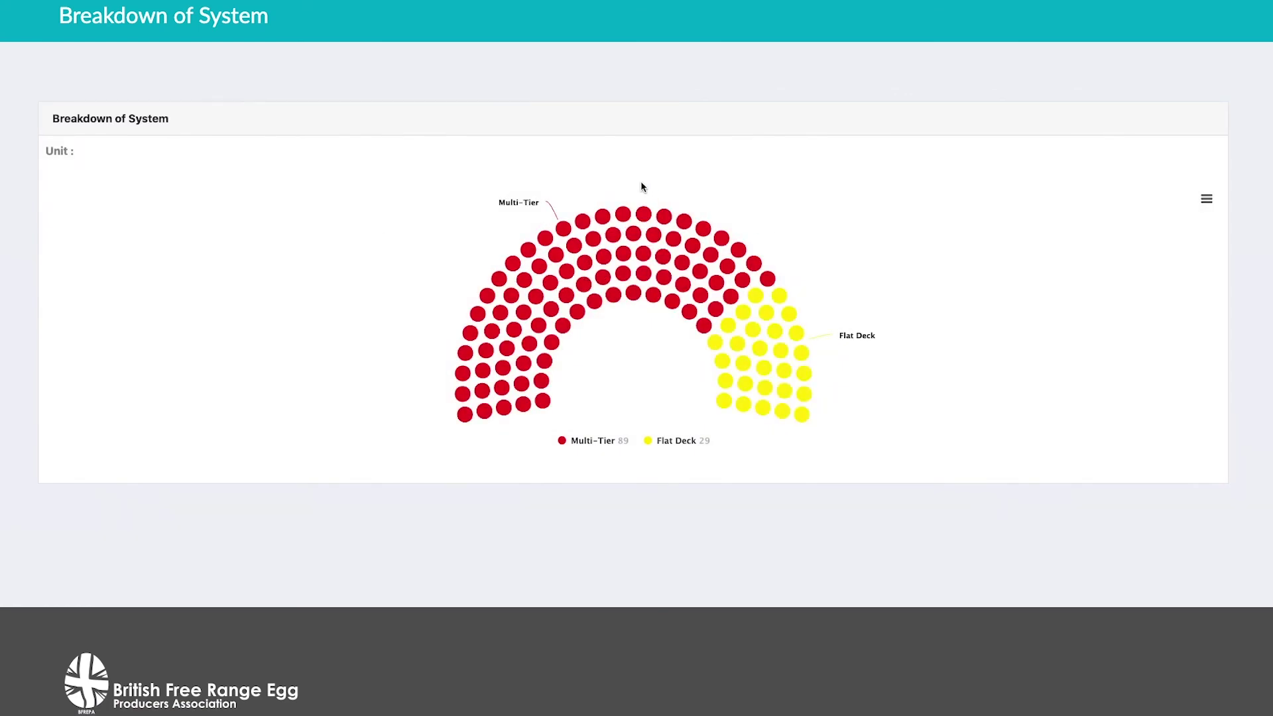
pyautogui.moveTo(716, 280)
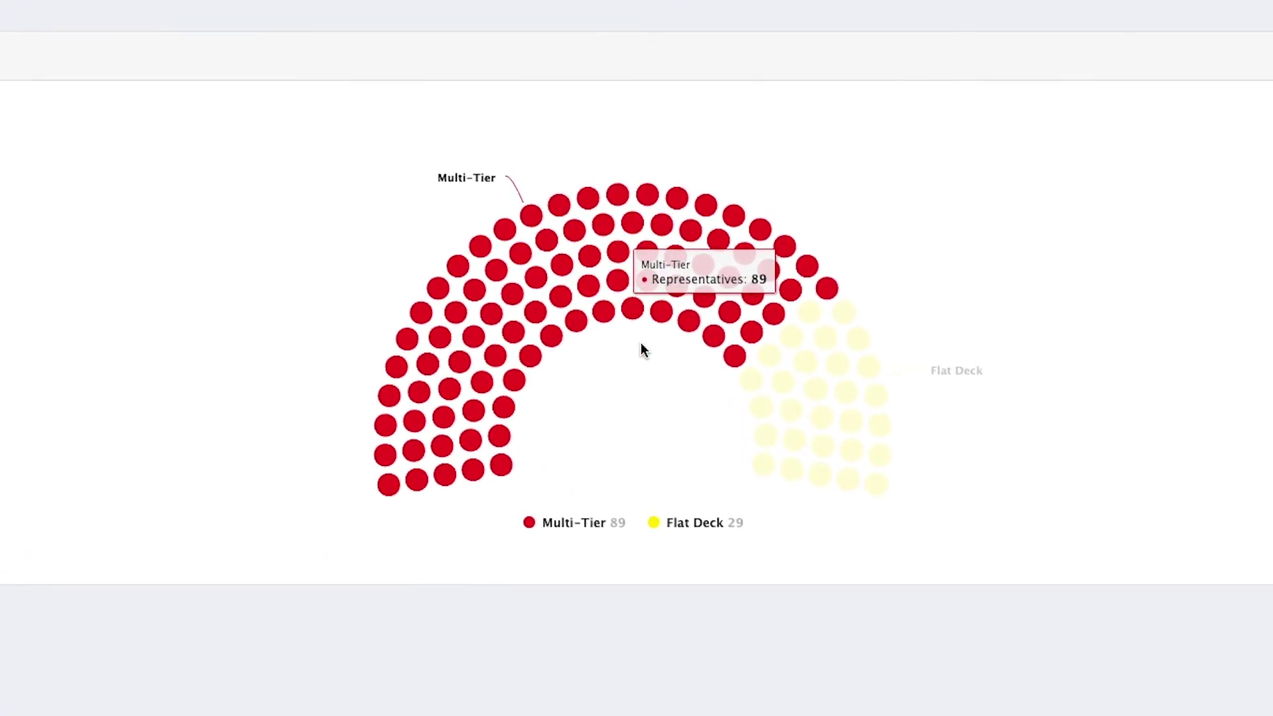